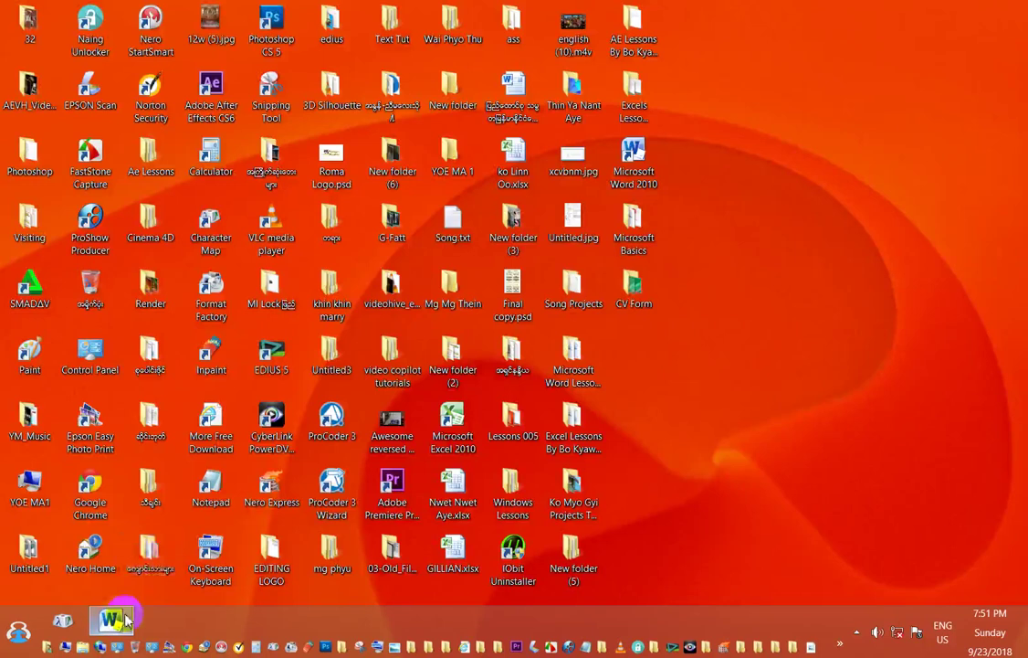
Minimize Word, refresh the desktop, and restore the blank Document1 window.
left_click(113, 618)
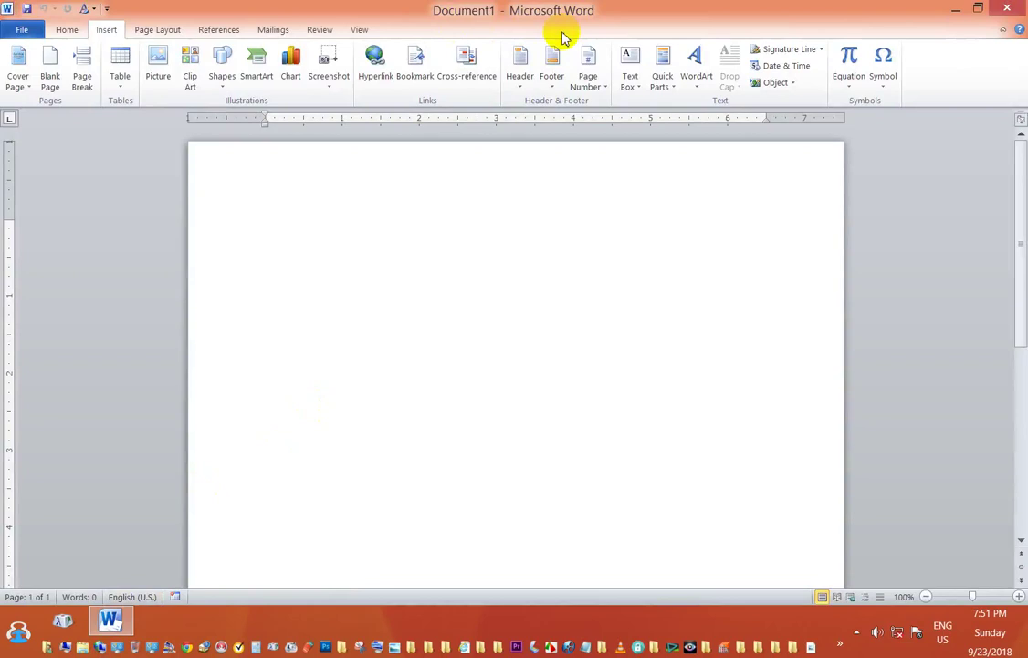
left_click(956, 13)
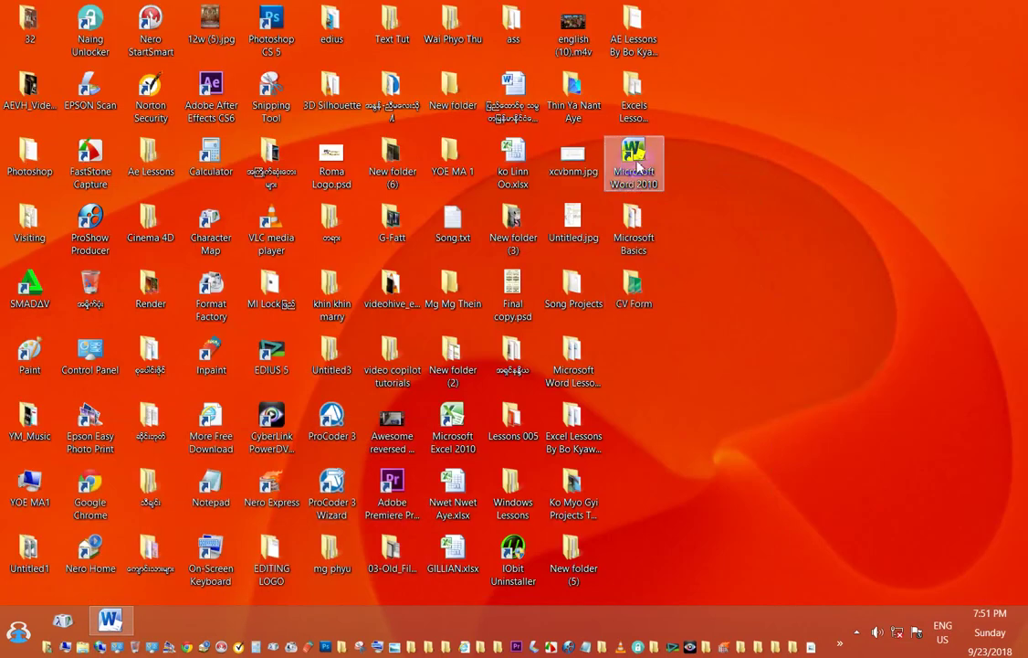
right_click(730, 283)
left_click(735, 291)
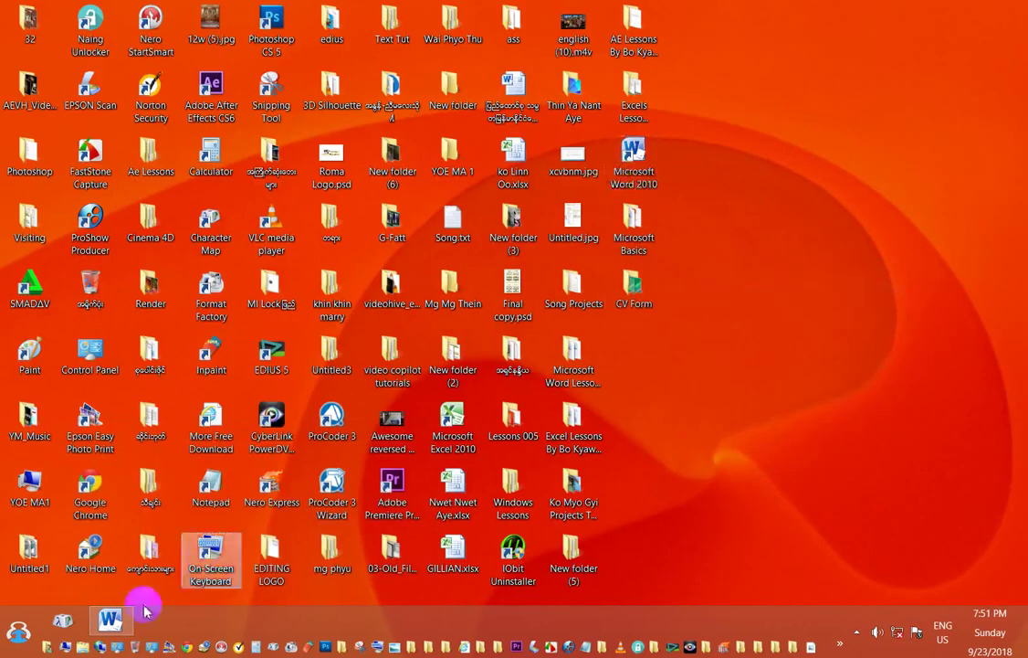
left_click(111, 620)
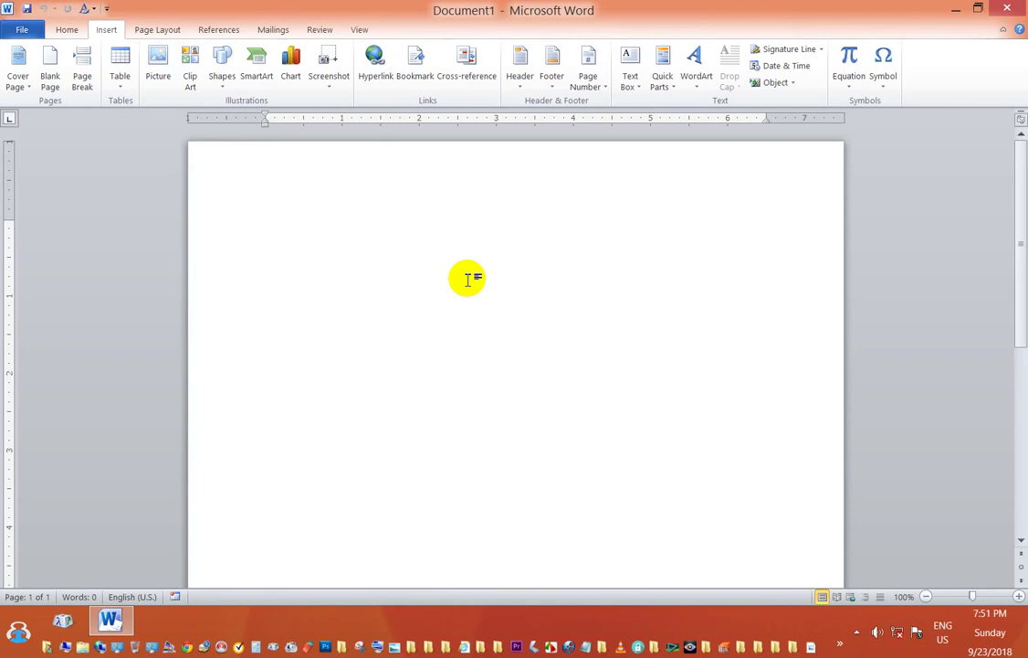
Insert a table with 5 columns and 10 rows through the Insert Table dialog.
left_click(121, 91)
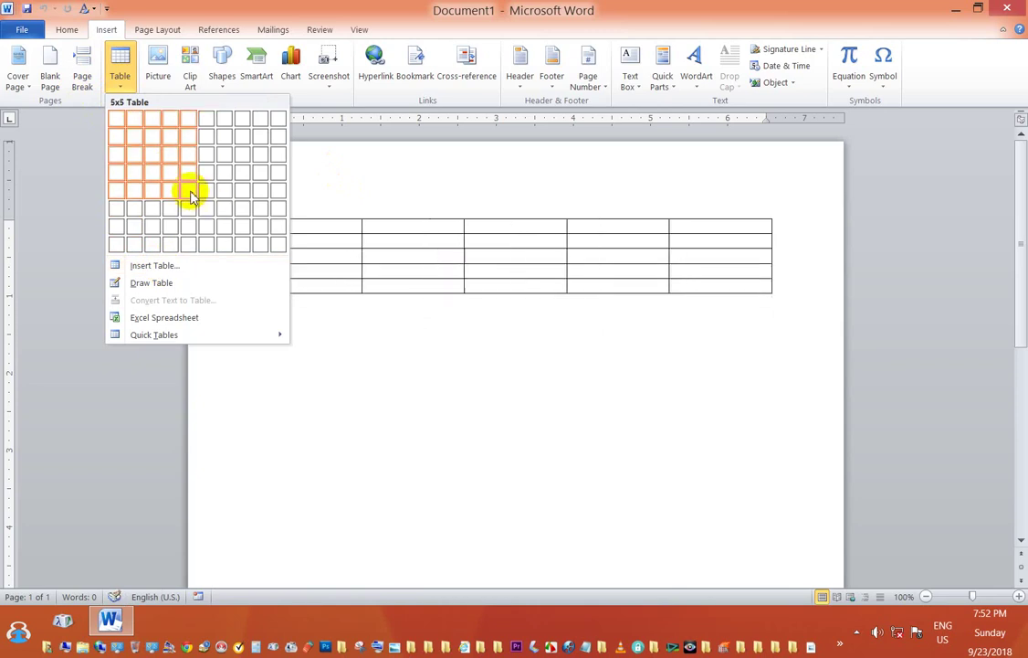
left_click(155, 266)
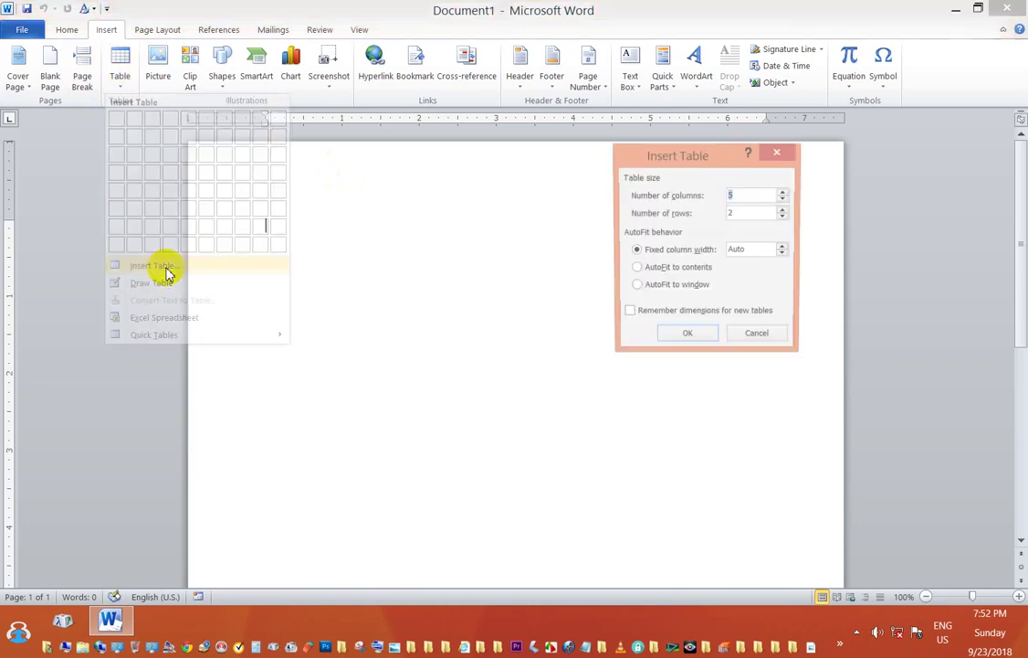
left_click_drag(685, 158, 667, 160)
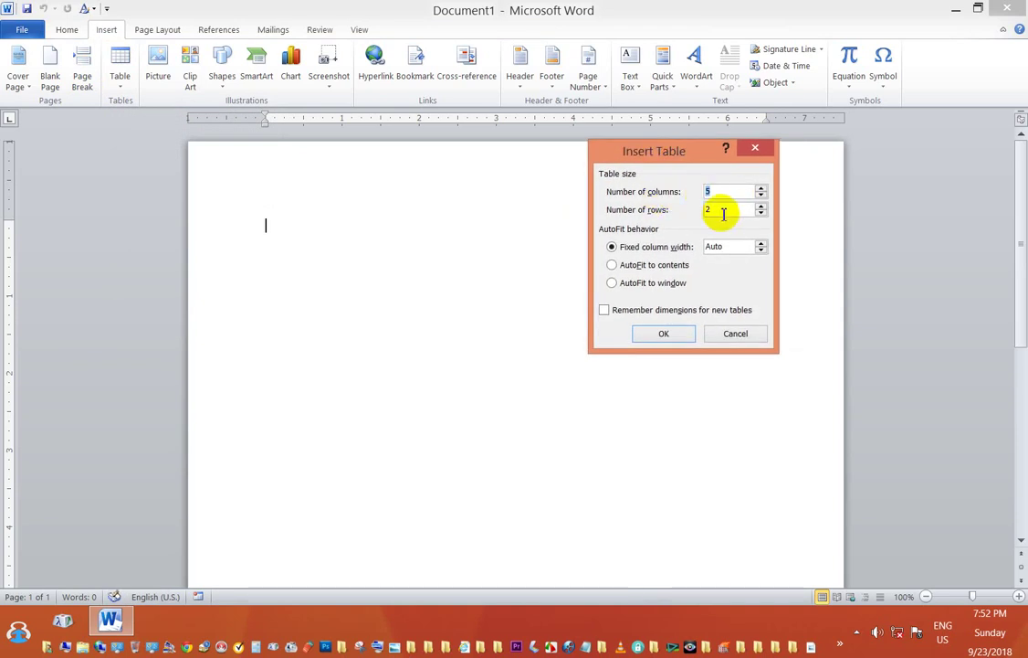
double_click(716, 210)
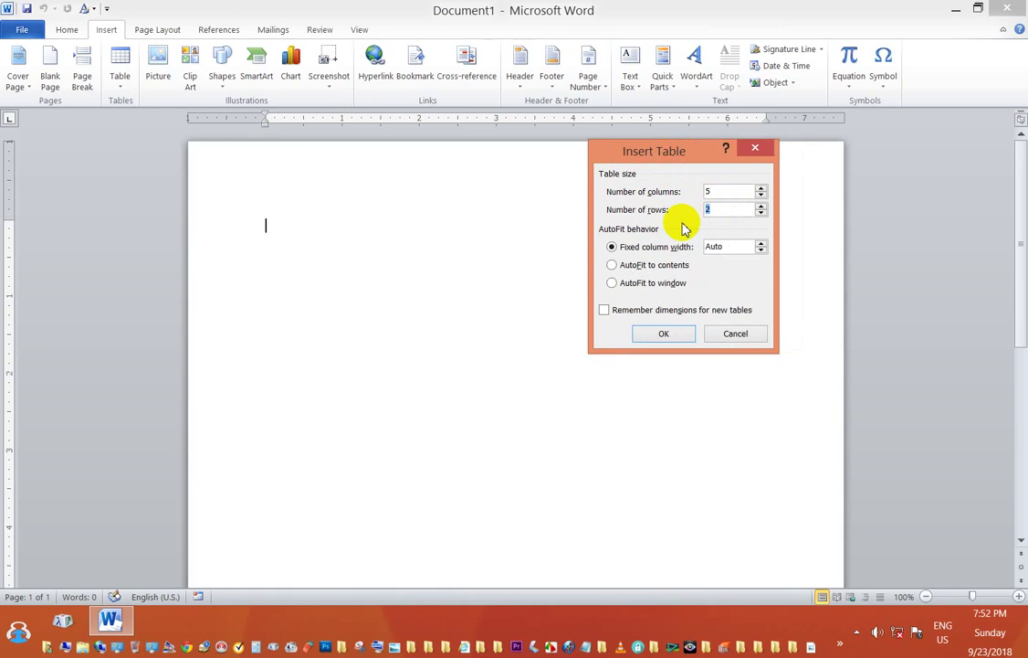
type("10")
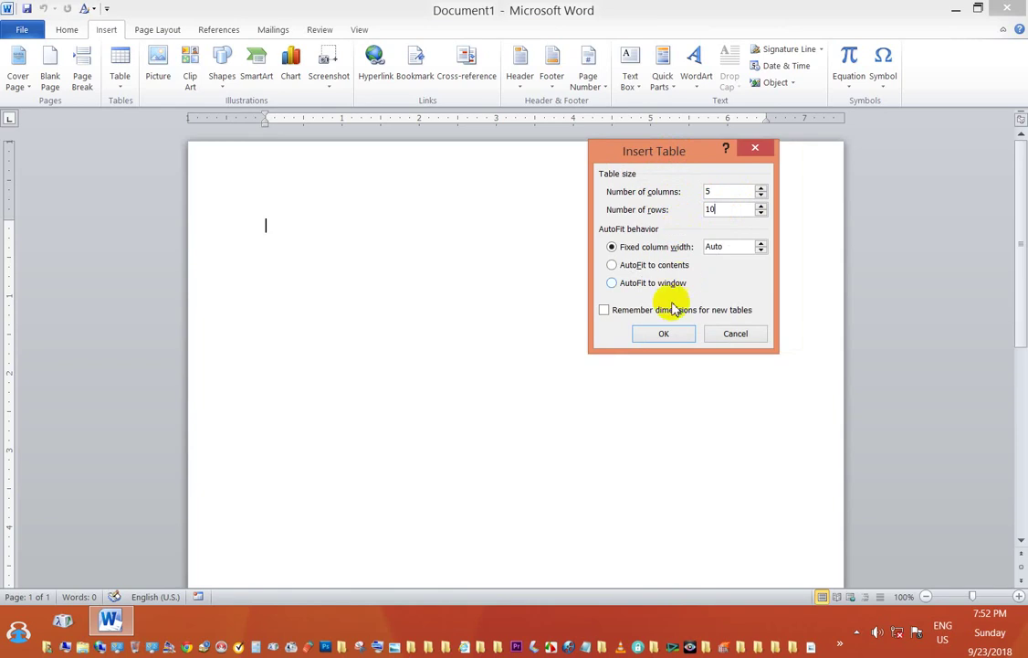
left_click(662, 334)
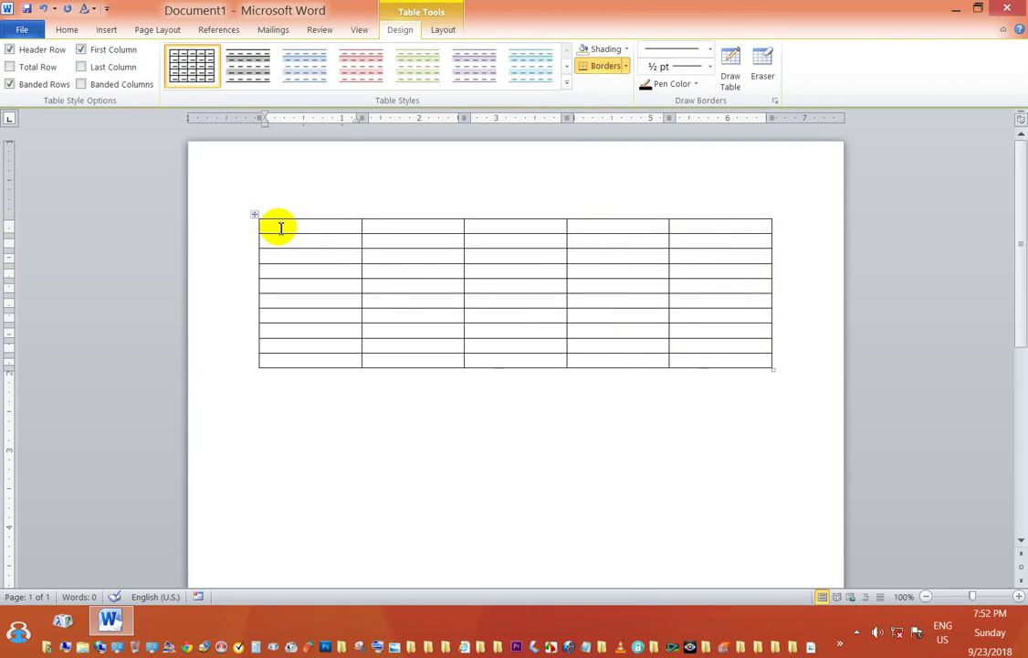
Type the headings No and Items/Descriptiions, and narrow the No column.
type("No")
key("Tab")
type("Items")
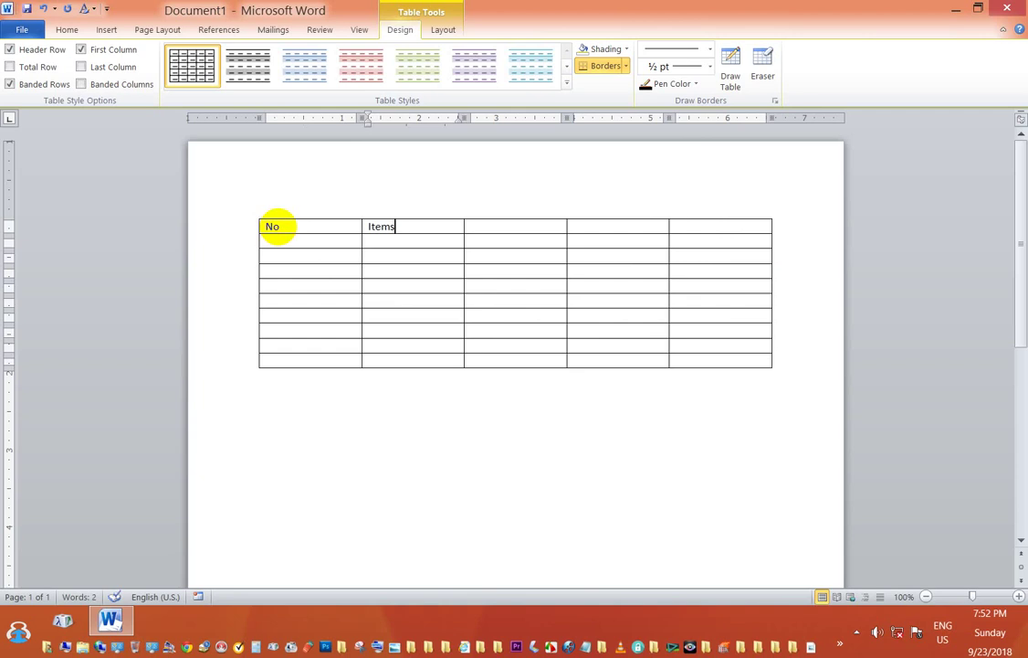
type("/")
type("Descr")
type("ip")
type("tiions")
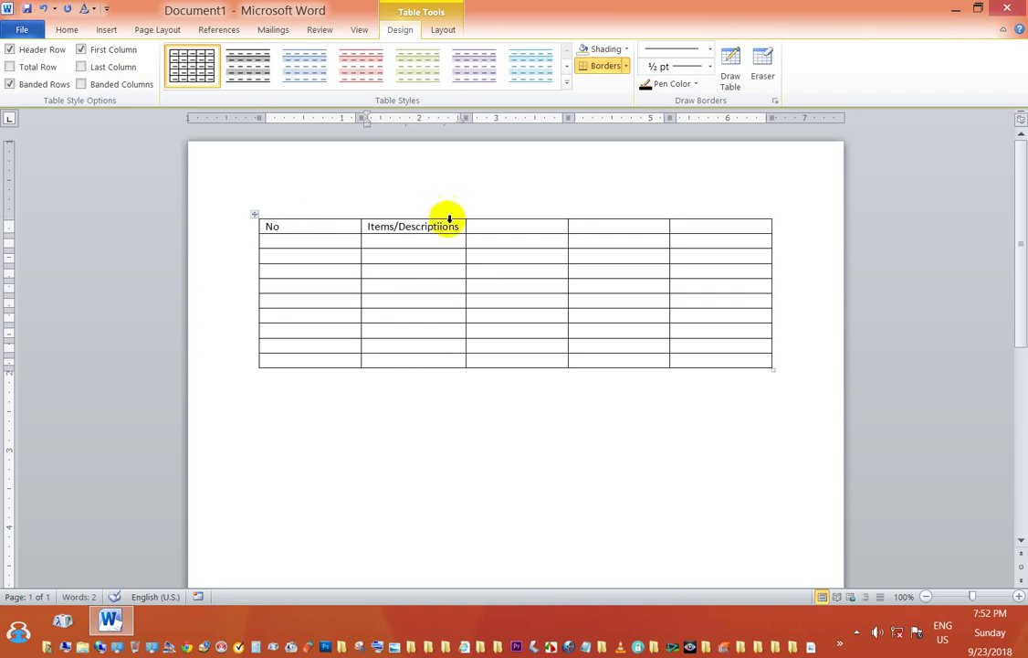
left_click(496, 224)
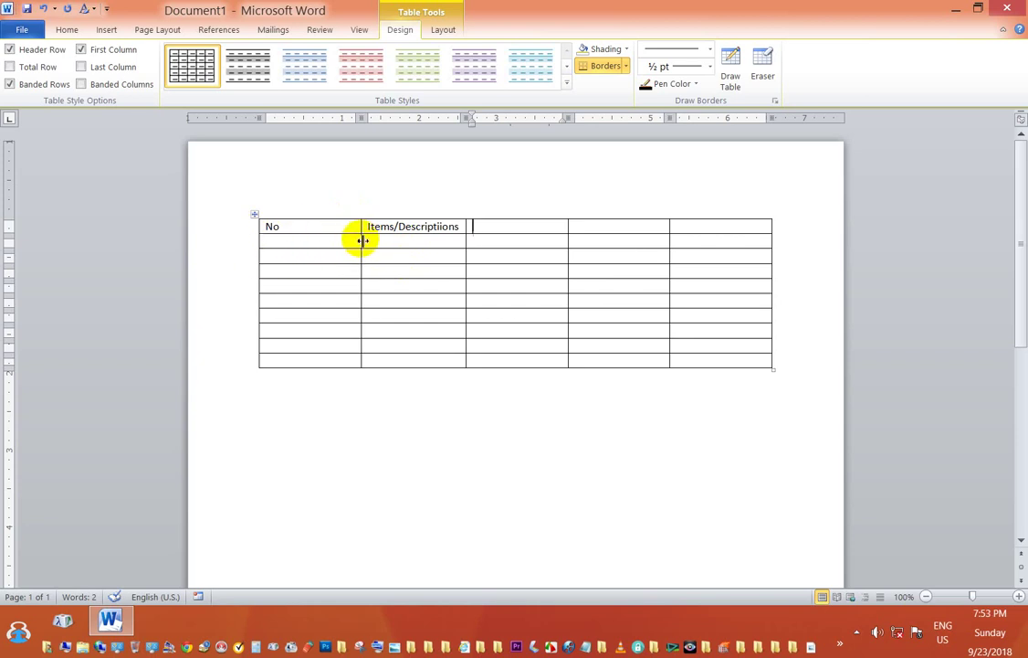
left_click_drag(362, 240, 294, 244)
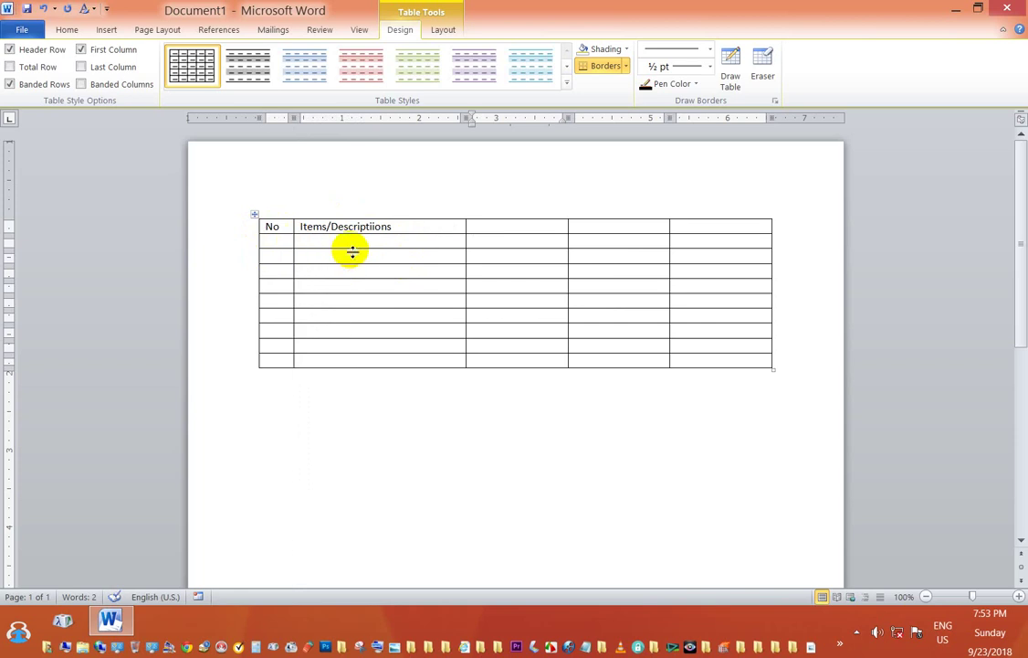
Add the Qty, Price and Total headings, then select the header row.
left_click(471, 236)
type("Tqy")
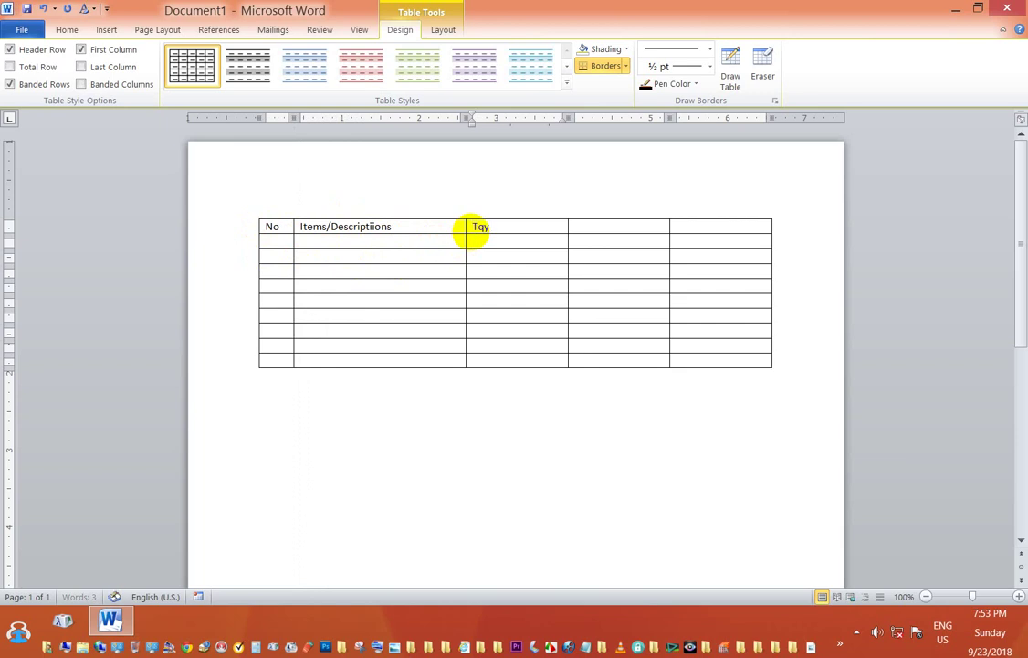
key("BackSpace")
key("BackSpace")
key("BackSpace")
type("Qty")
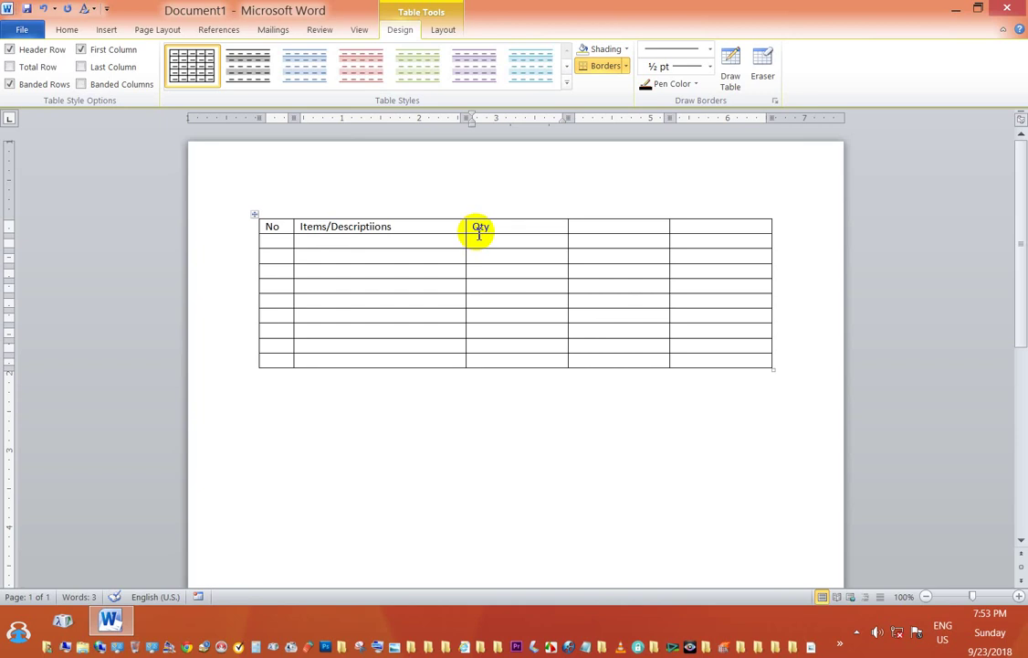
left_click(606, 230)
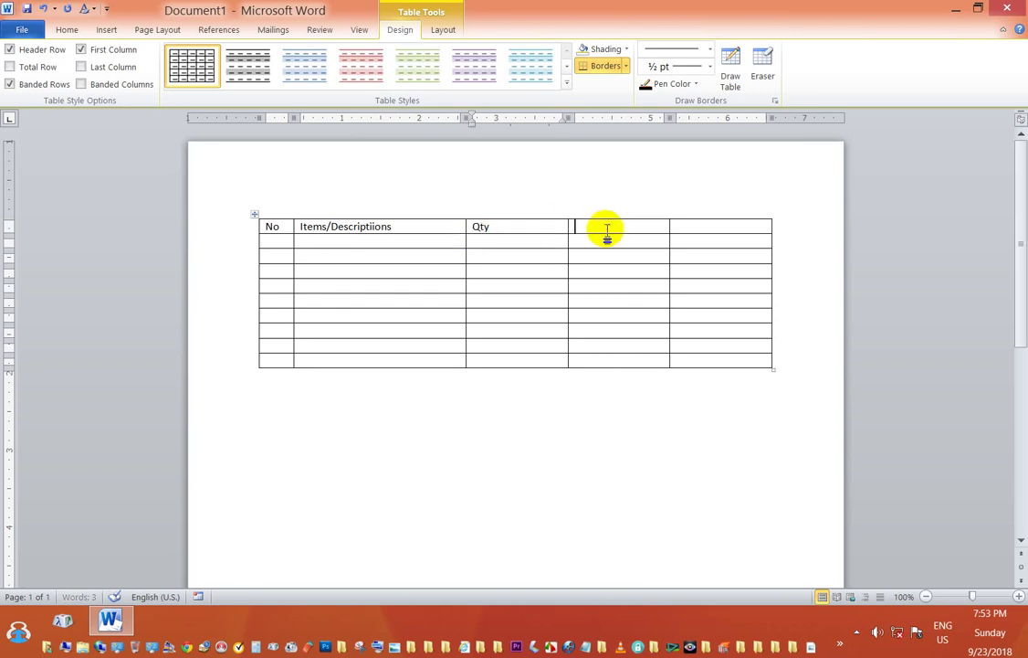
type("Pri")
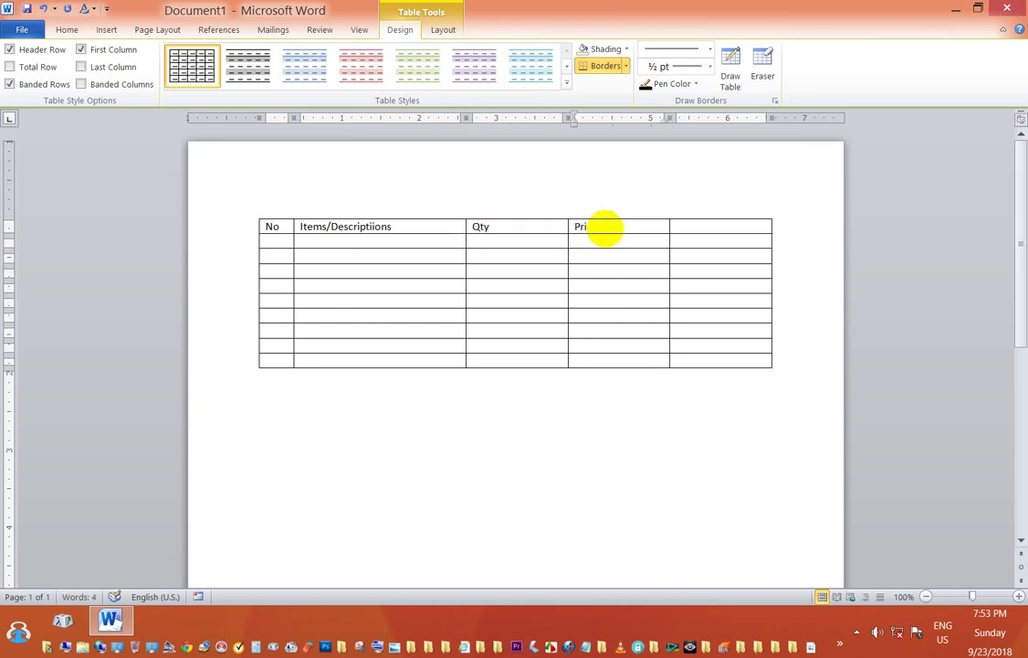
type("ce")
key("Tab")
type("T")
type("otal")
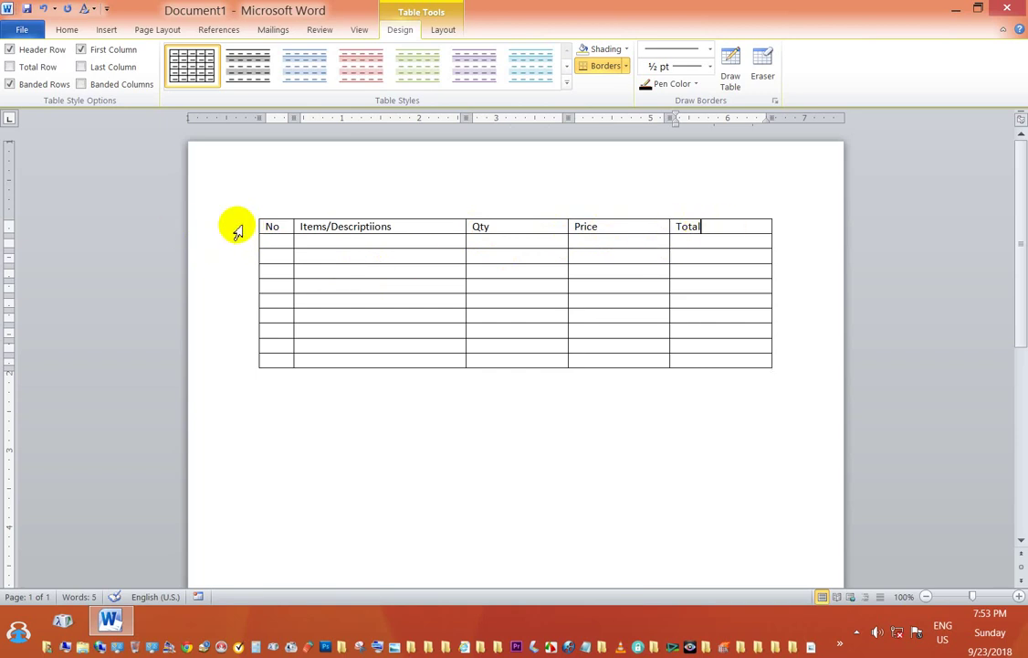
left_click(238, 229)
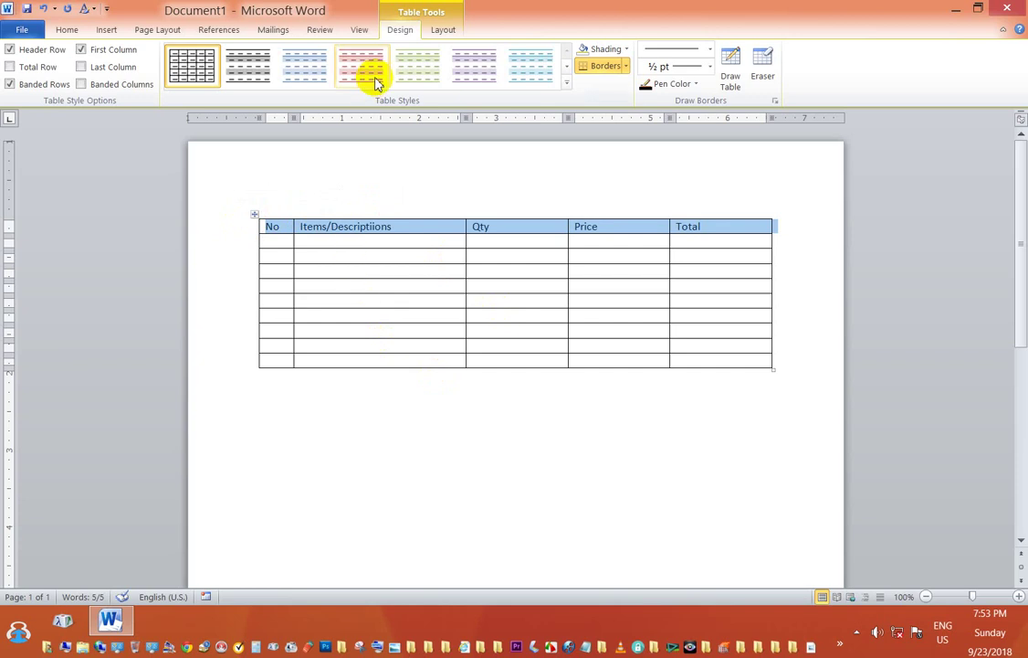
Apply Align Center to the header row's headings No through Total.
left_click(441, 31)
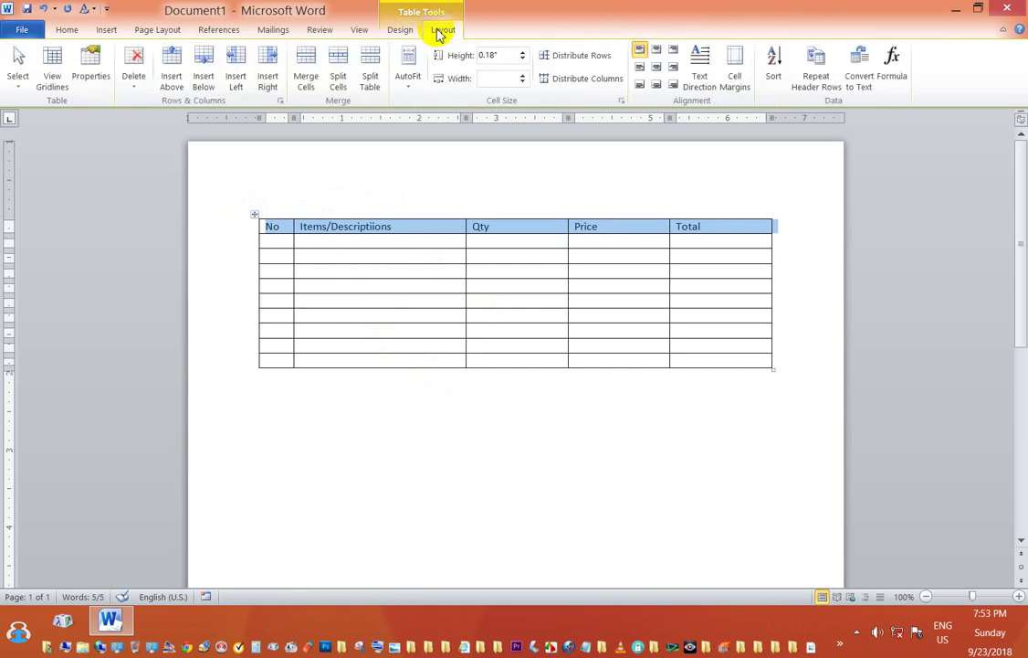
left_click(655, 67)
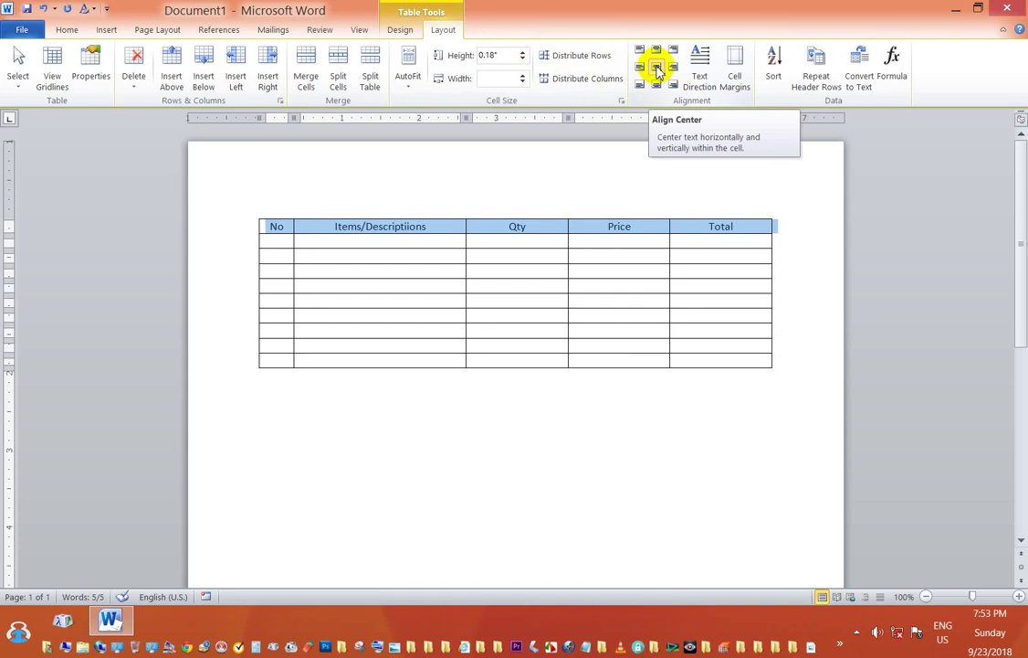
left_click(289, 241)
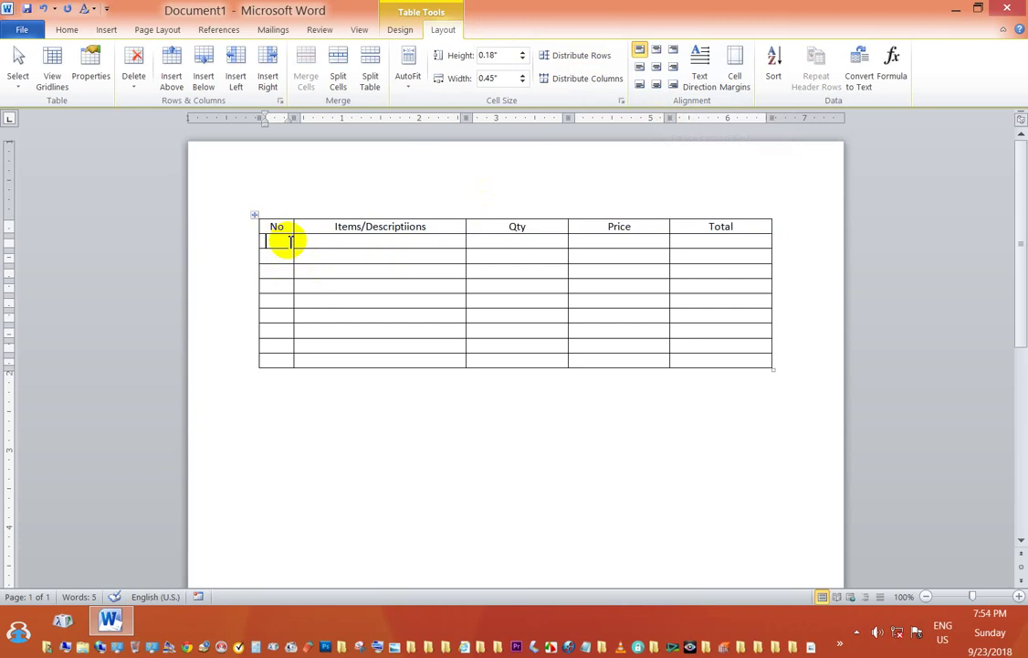
Number the No column 1 through 9 down the existing rows.
key("Down")
key("Down")
key("Down")
key("Down")
key("Down")
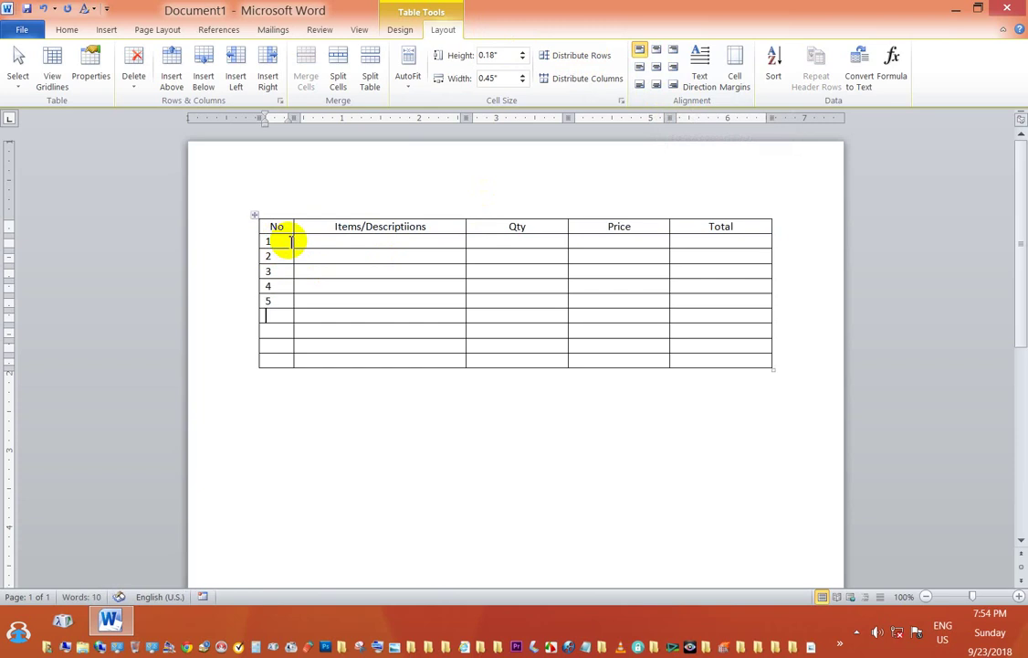
key("Down")
type("7")
key("Down")
type("8")
key("Down")
type("9")
Add three more rows at the bottom, numbering them 10, 11 and 12.
left_click(777, 362)
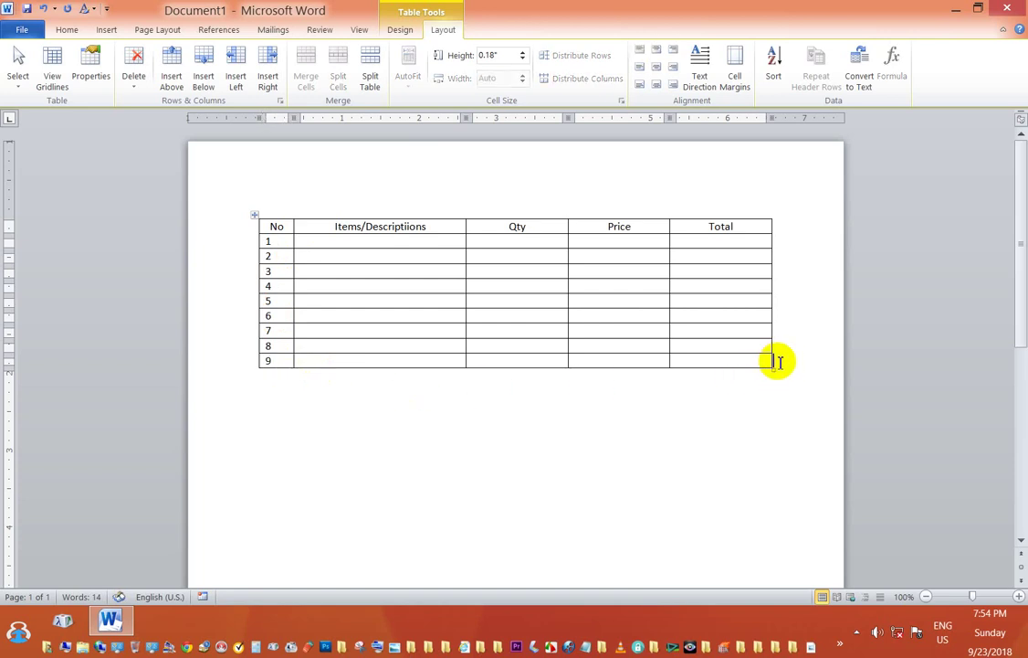
key("Return")
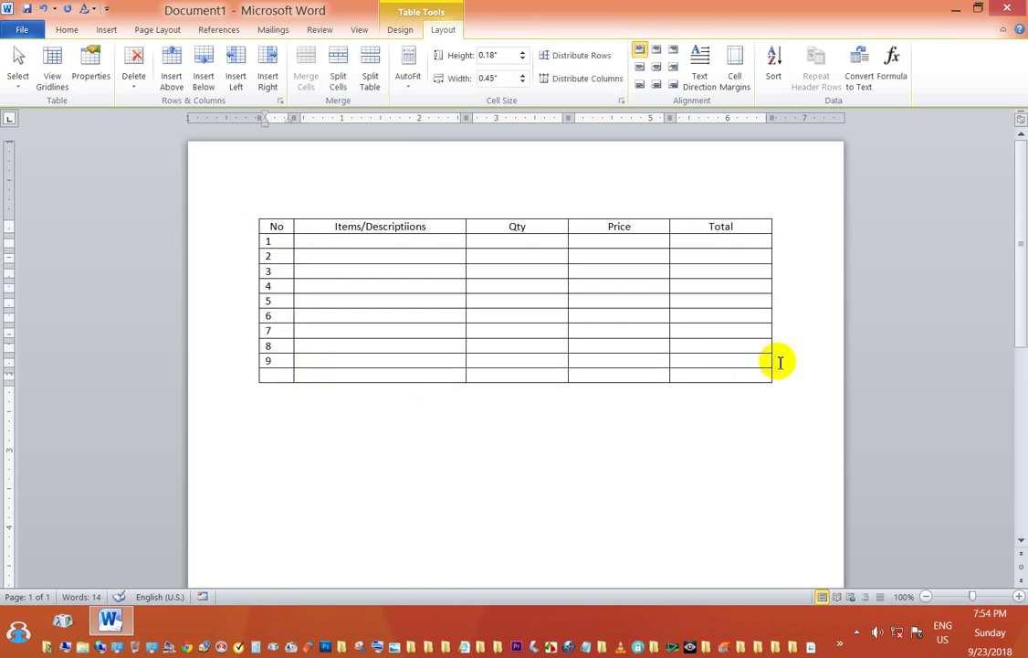
type("10")
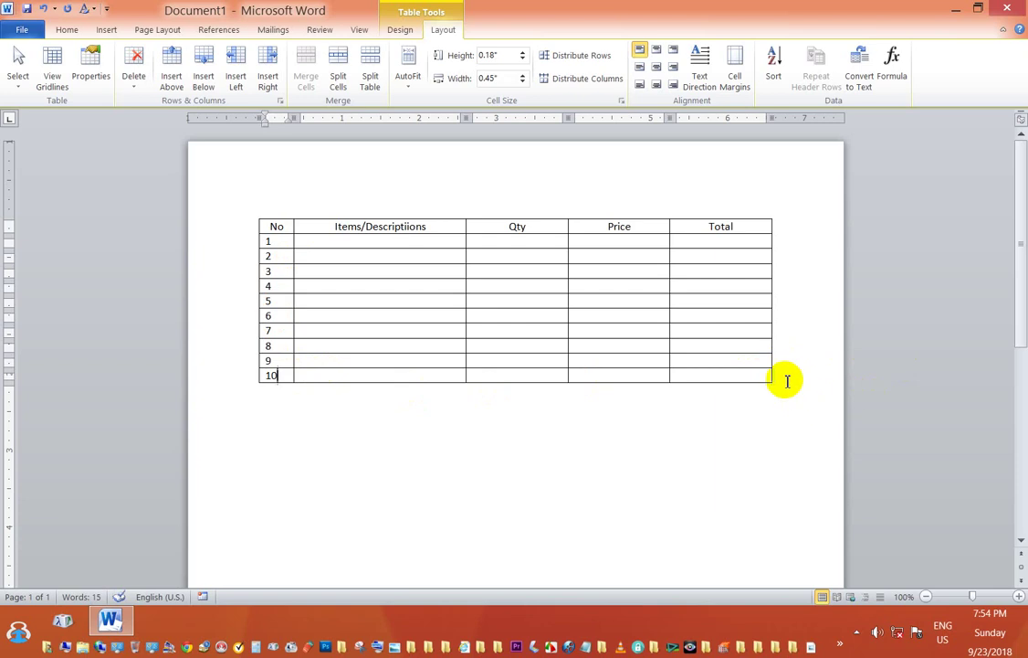
left_click(787, 381)
key("Return")
type("1")
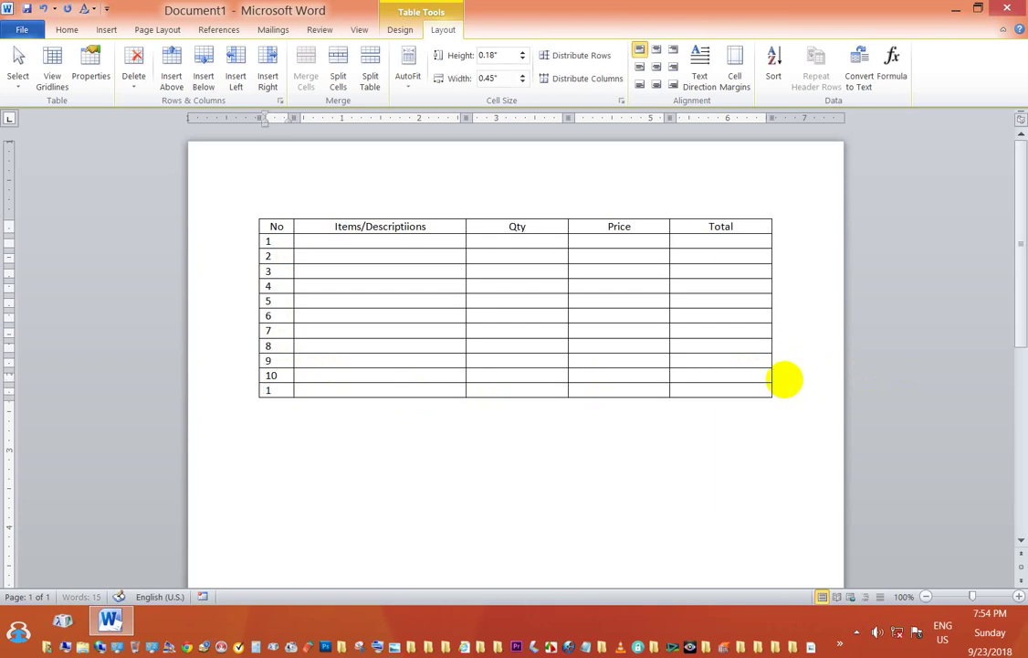
type("1")
left_click(788, 389)
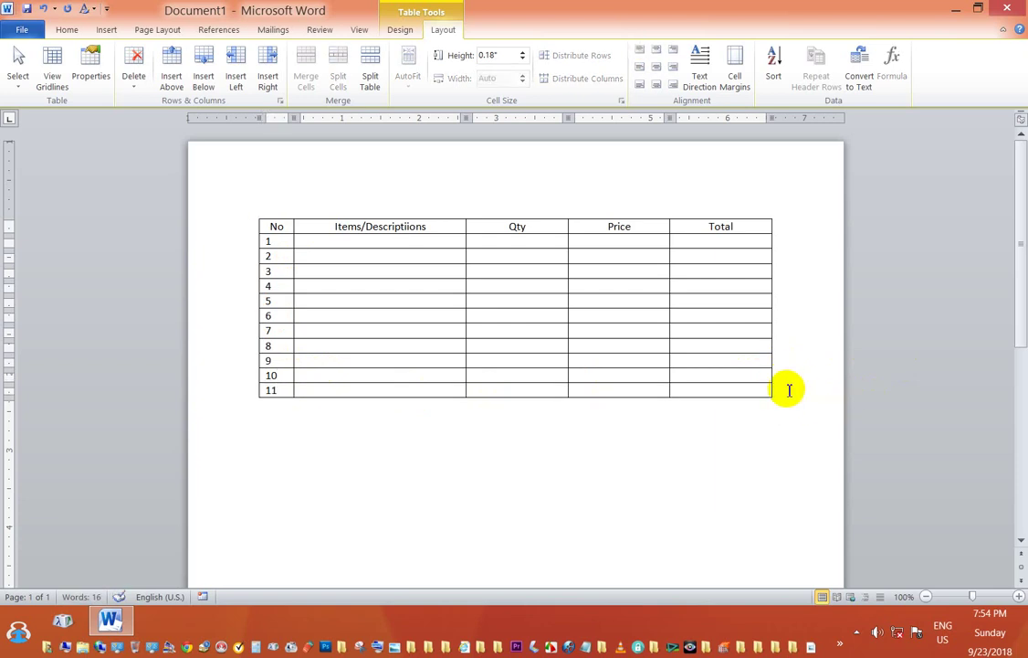
key("Return")
type("12")
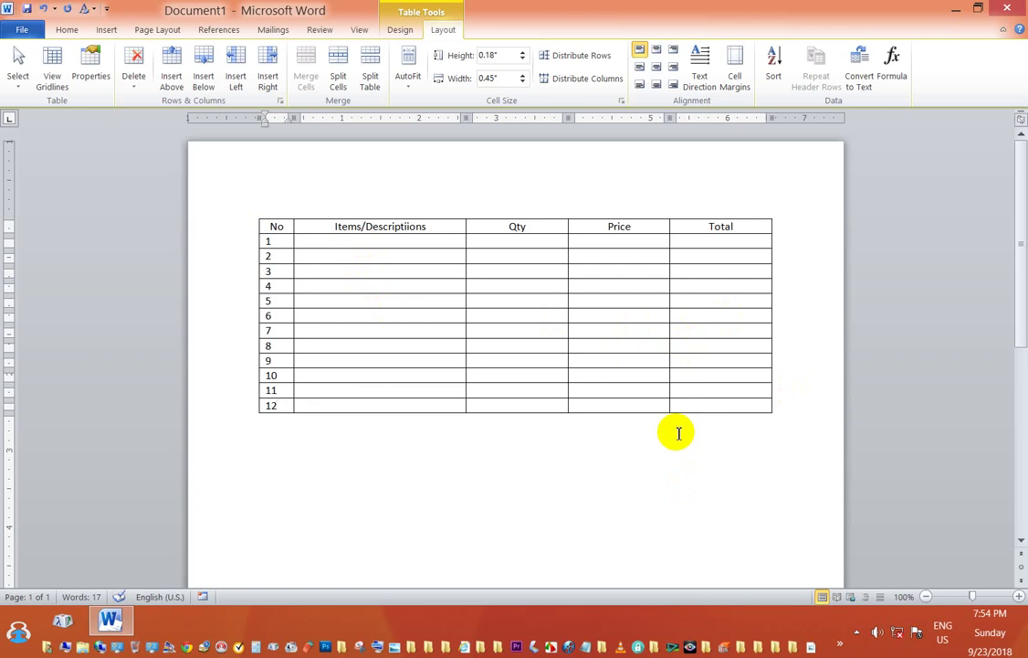
Draw three new rows beneath the Price and Total columns, split at their border.
left_click(105, 32)
left_click(119, 87)
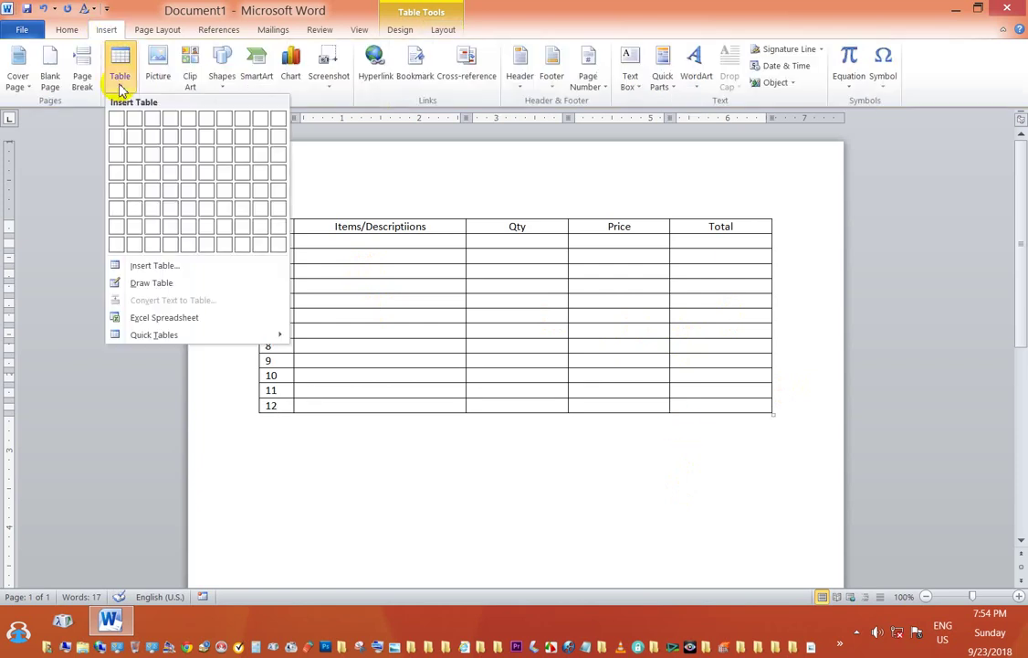
left_click(163, 285)
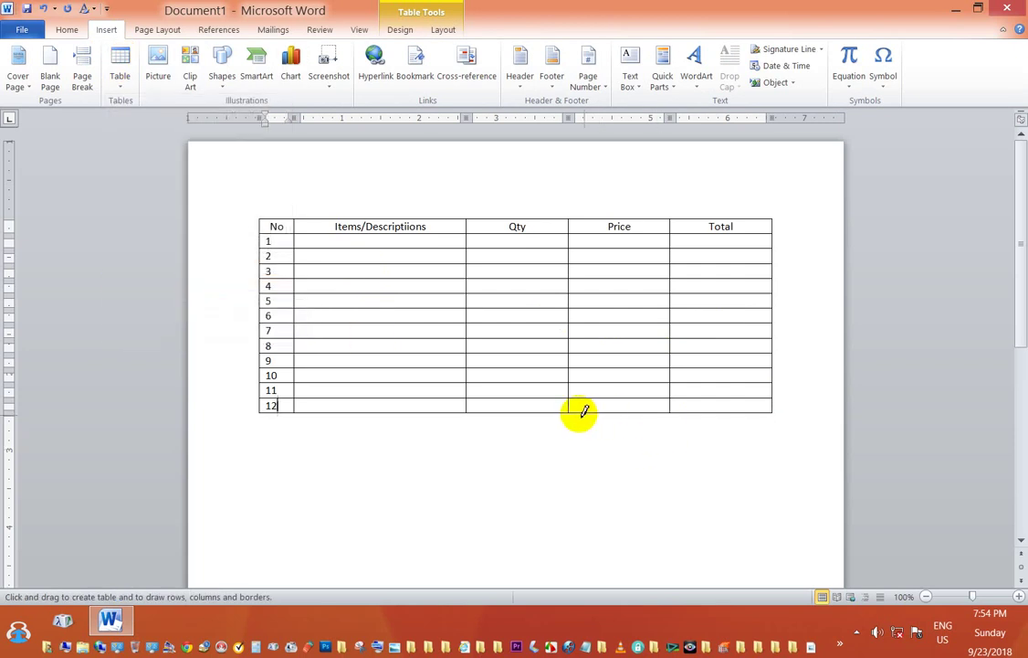
mouse_move(570, 413)
left_mouse_down()
mouse_move(705, 438)
mouse_move(771, 429)
left_mouse_up()
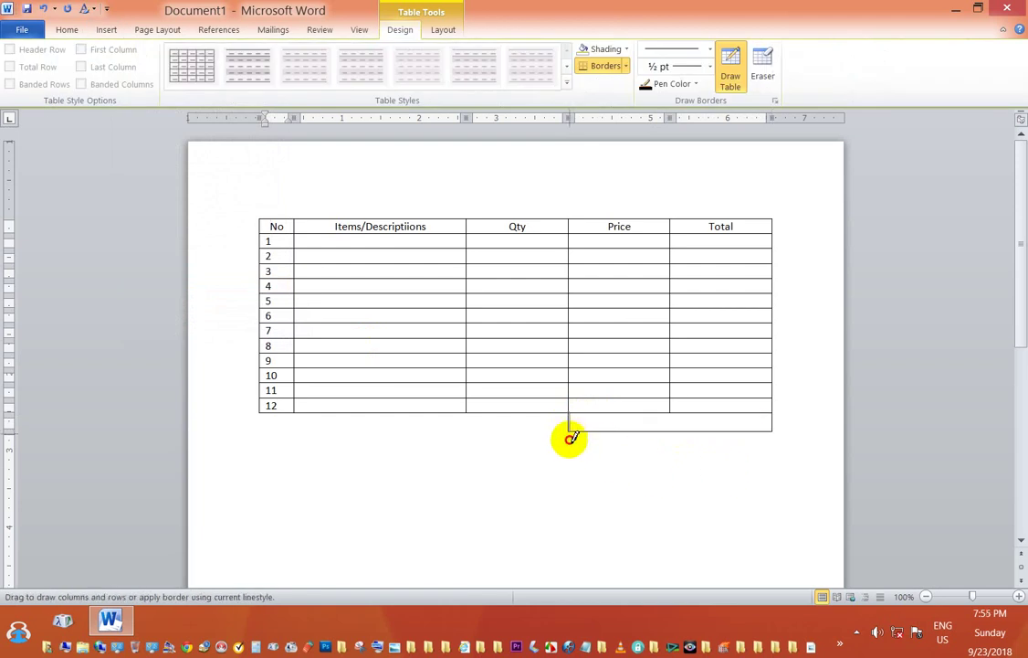
left_click_drag(570, 451, 776, 447)
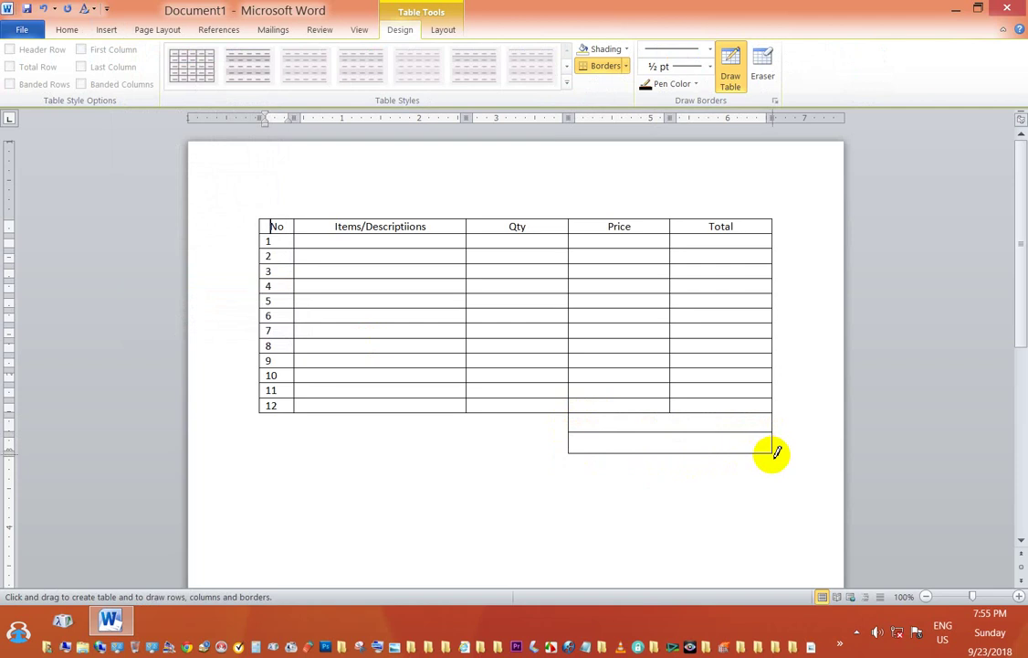
left_click_drag(570, 453, 774, 467)
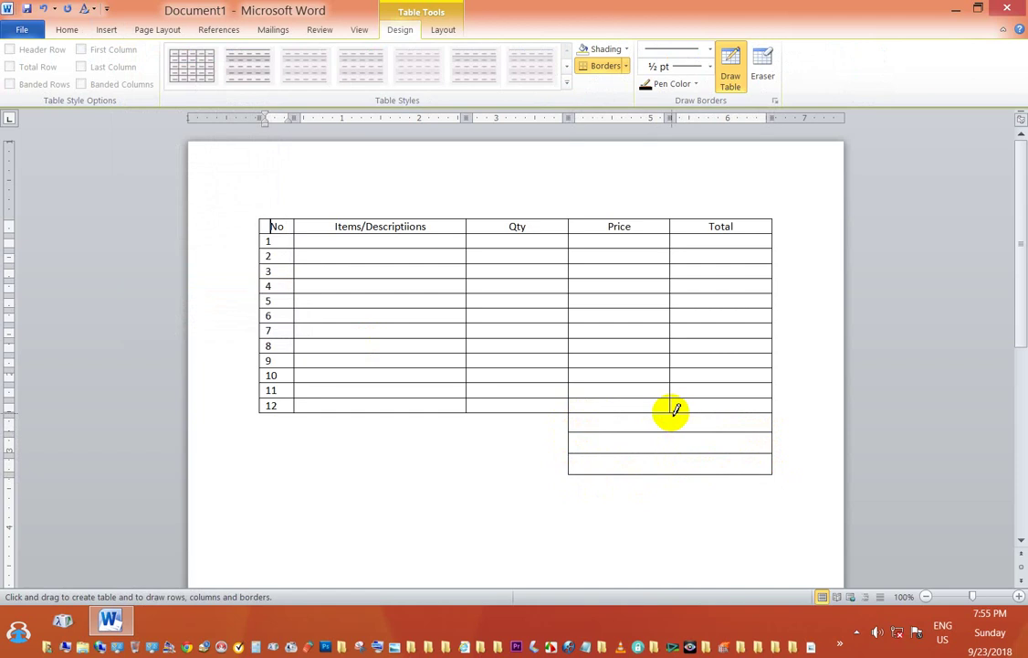
left_click_drag(670, 416, 669, 466)
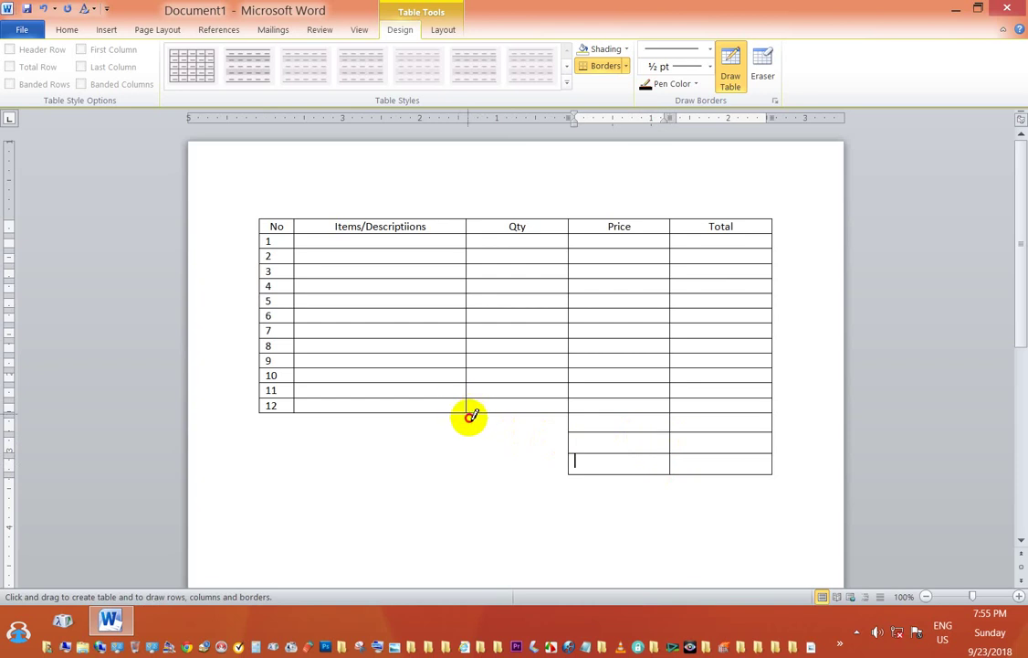
Extend the three new rows with cells under the Qty column.
left_click_drag(467, 413, 572, 432)
left_click_drag(467, 432, 570, 452)
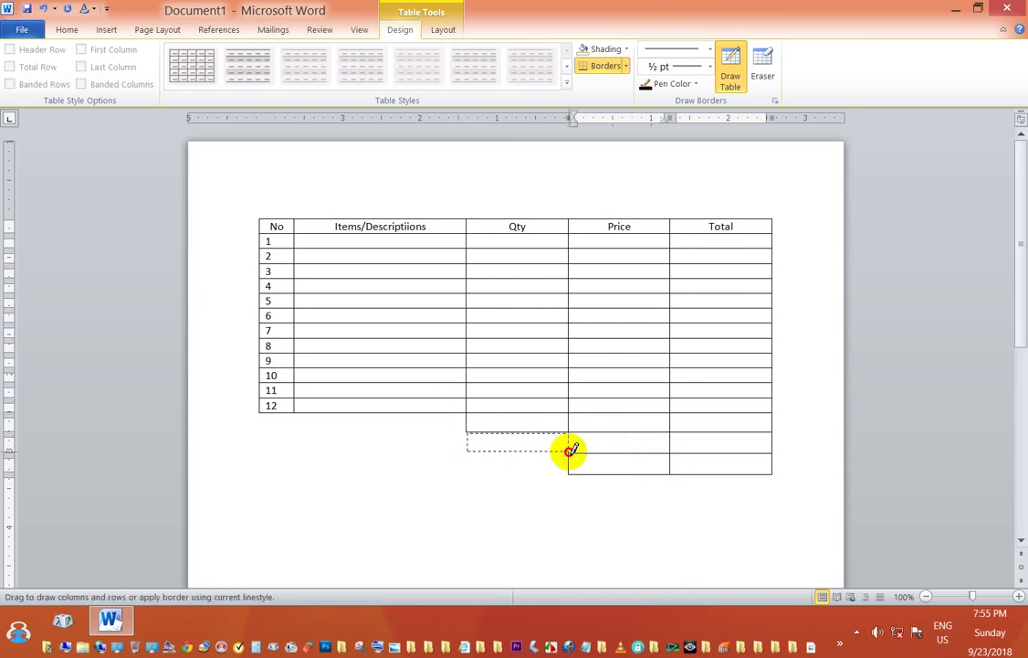
left_click_drag(468, 453, 571, 471)
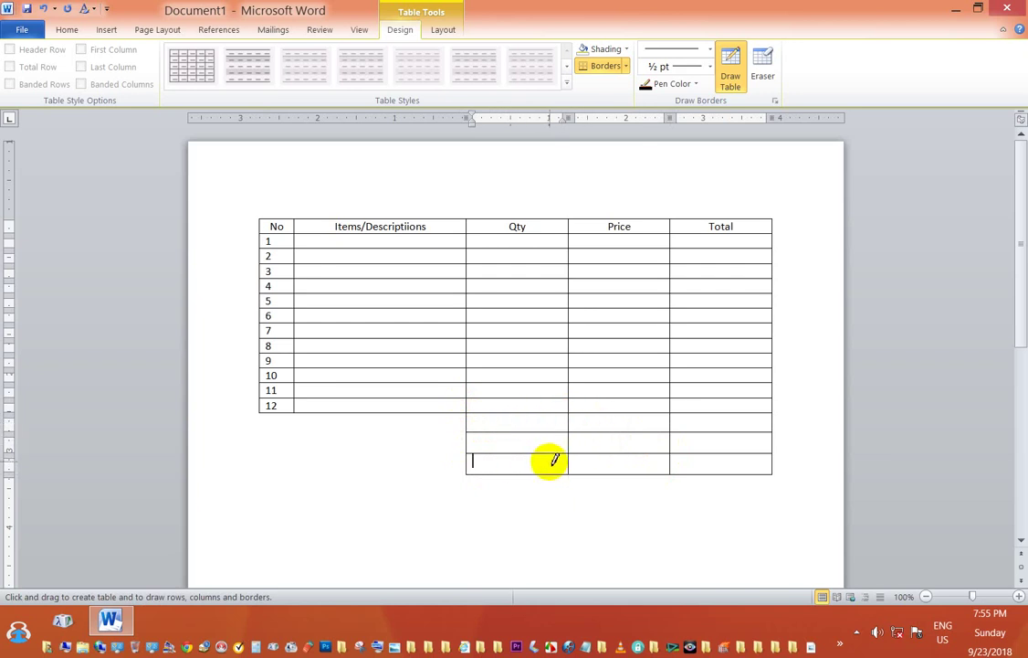
Erase the Qty/Price borders to merge those cells in all three summary rows.
left_click(565, 455)
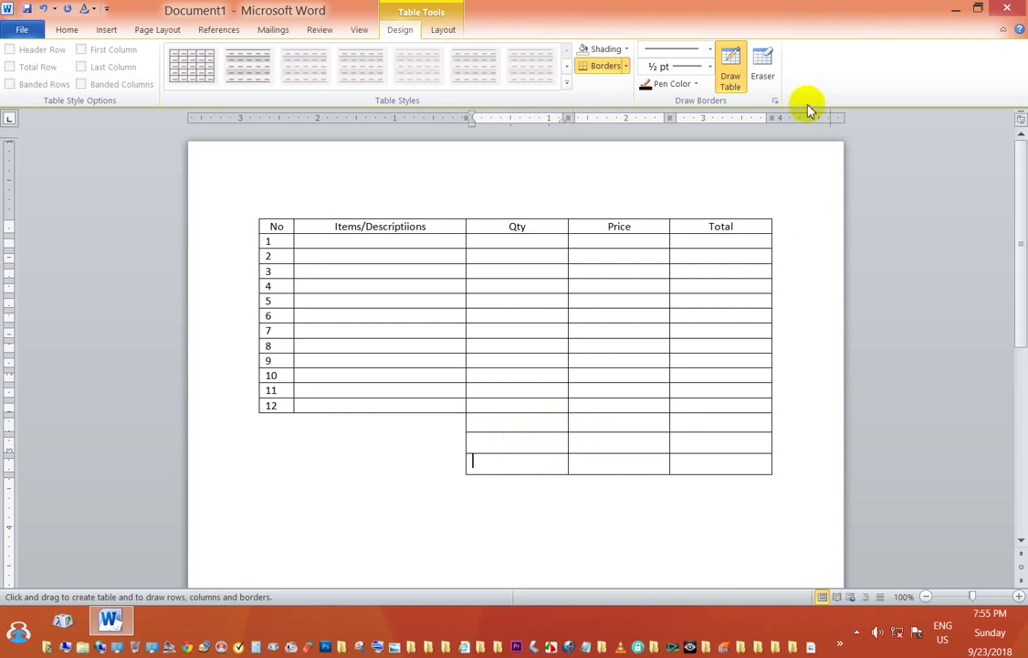
left_click(763, 72)
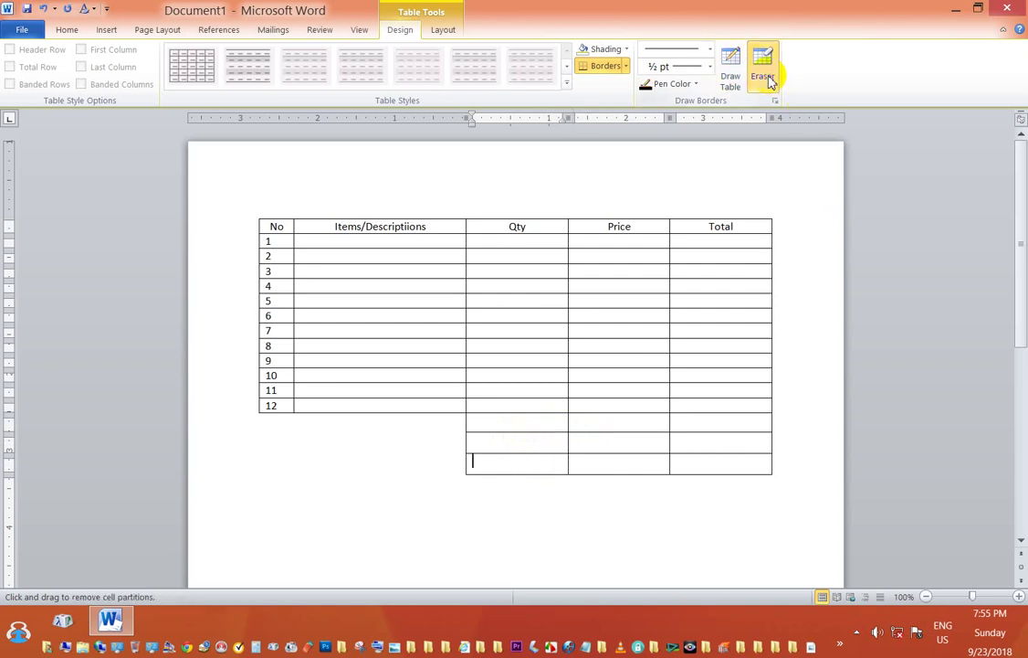
left_click(564, 422)
left_click(570, 445)
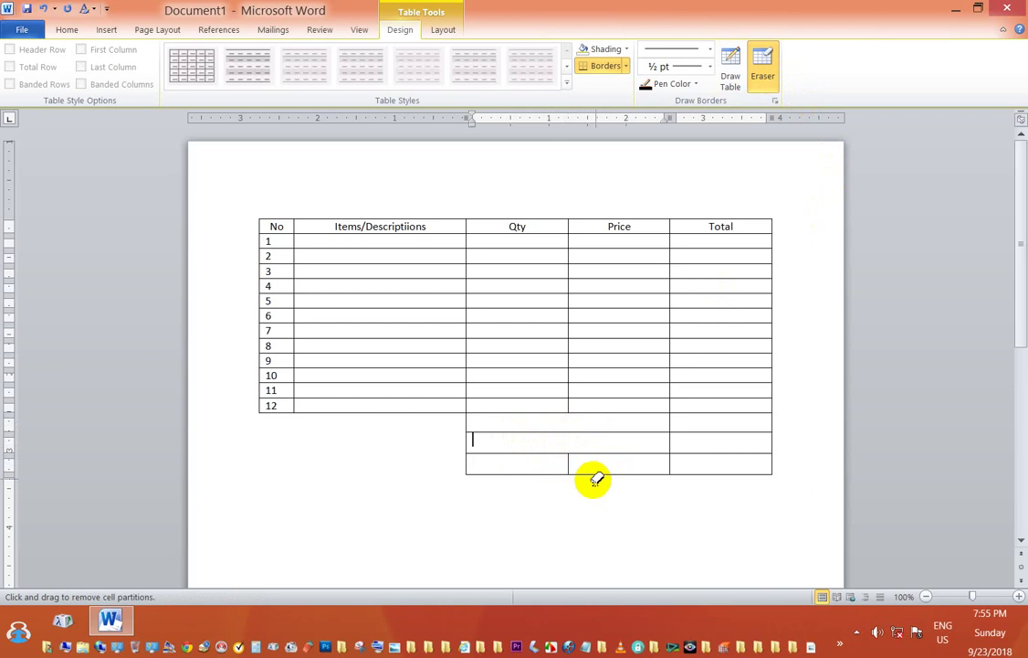
left_click(568, 462)
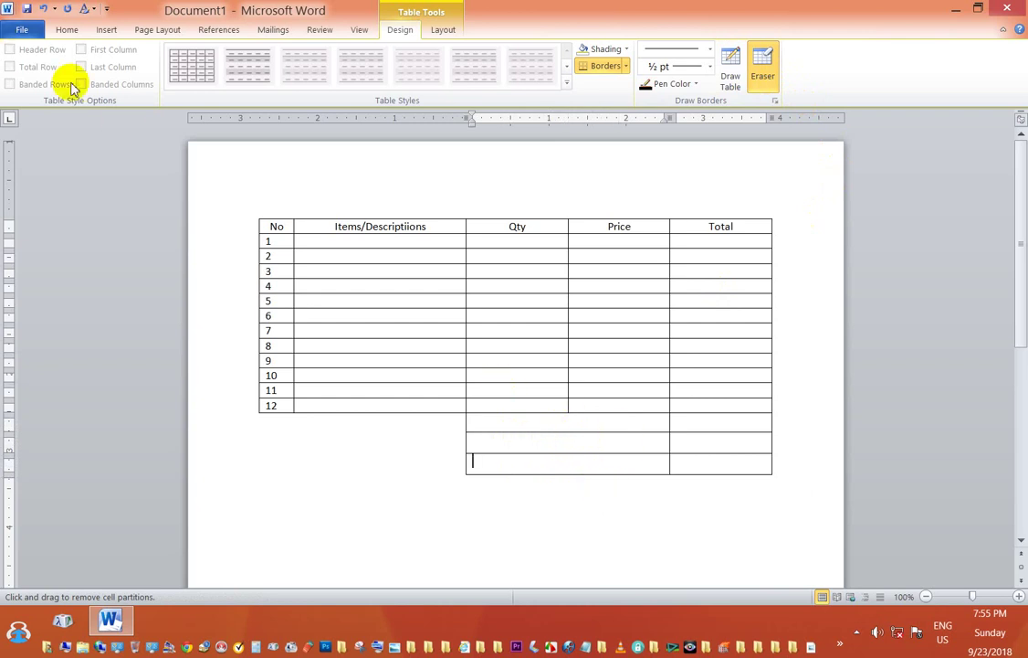
Draw a new full-width, single-cell row above the table's header row.
double_click(282, 198)
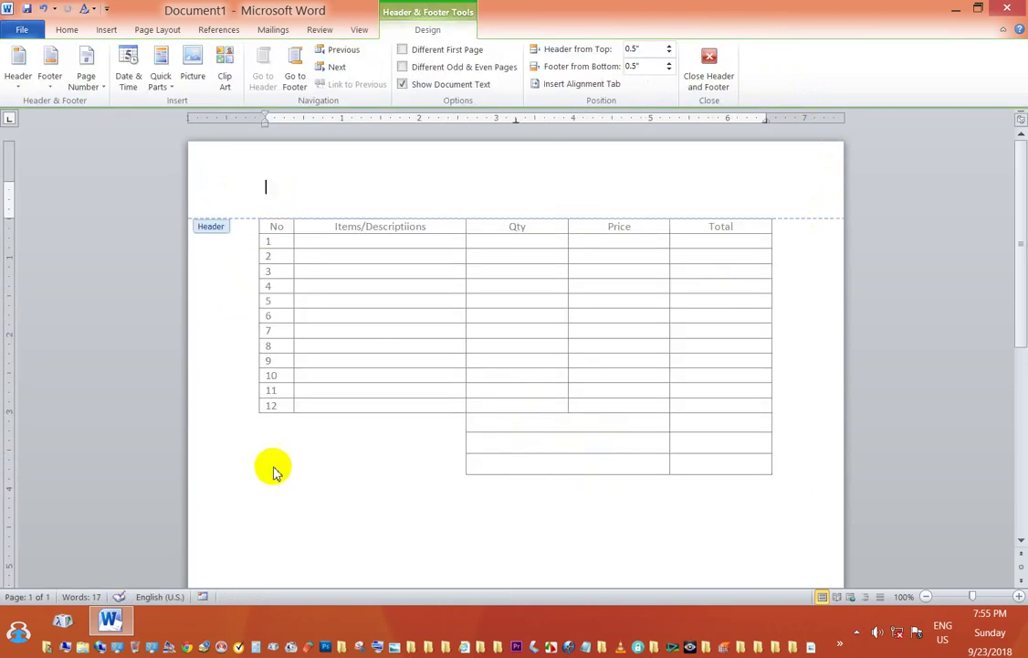
key("Escape")
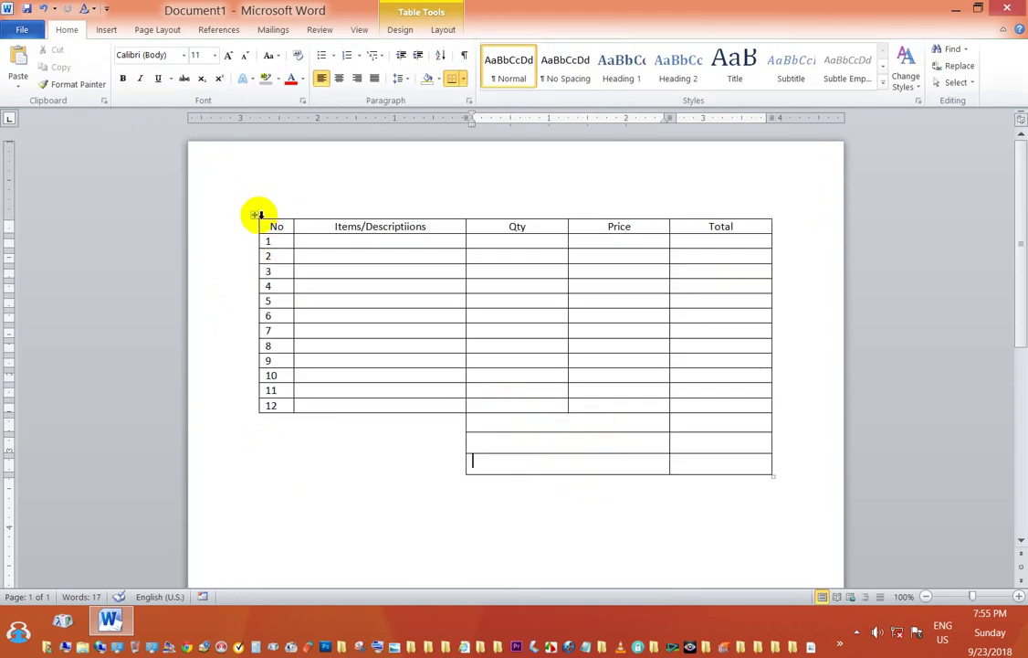
left_click(106, 32)
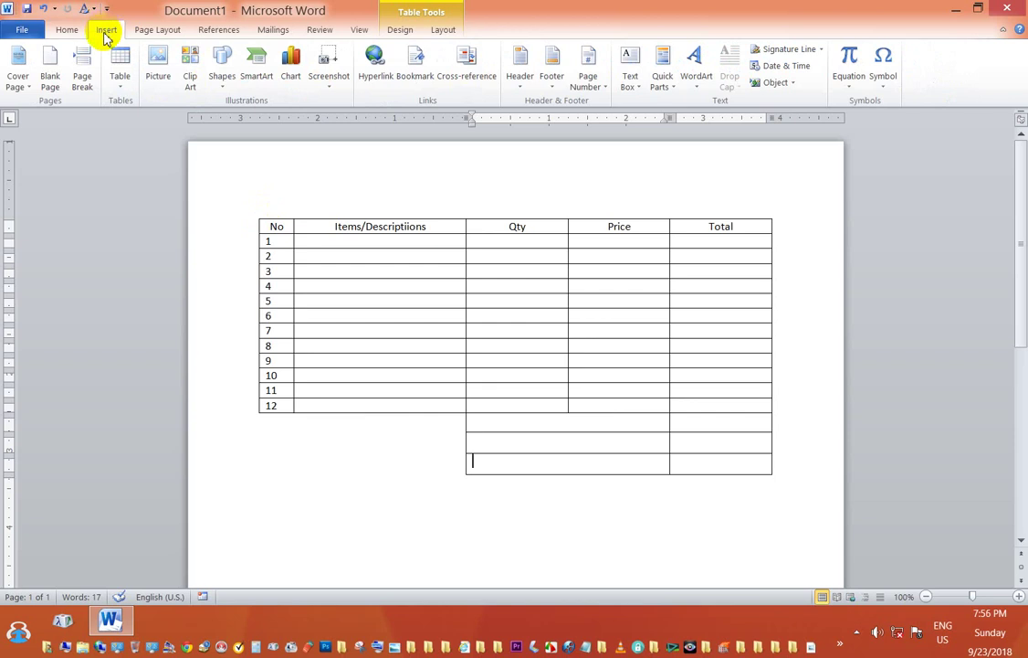
left_click(119, 88)
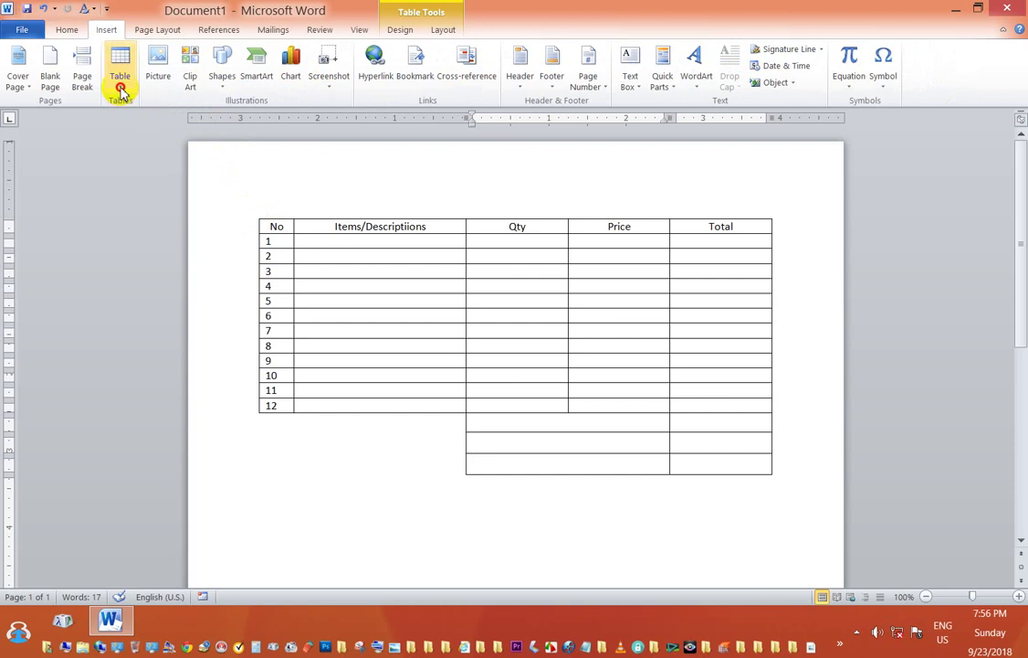
left_click(151, 283)
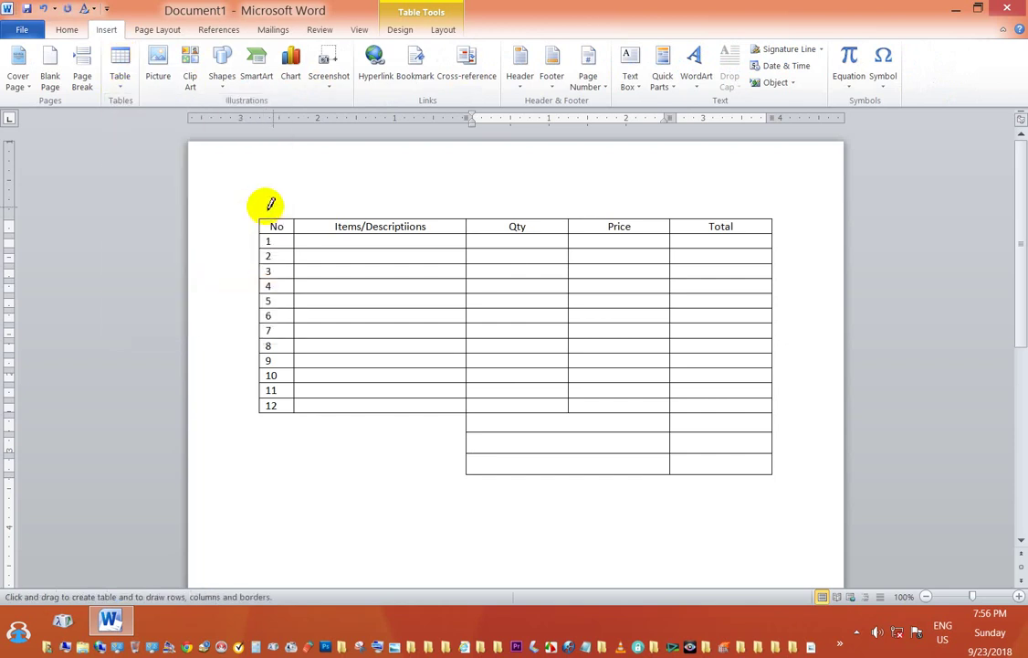
left_click(435, 203)
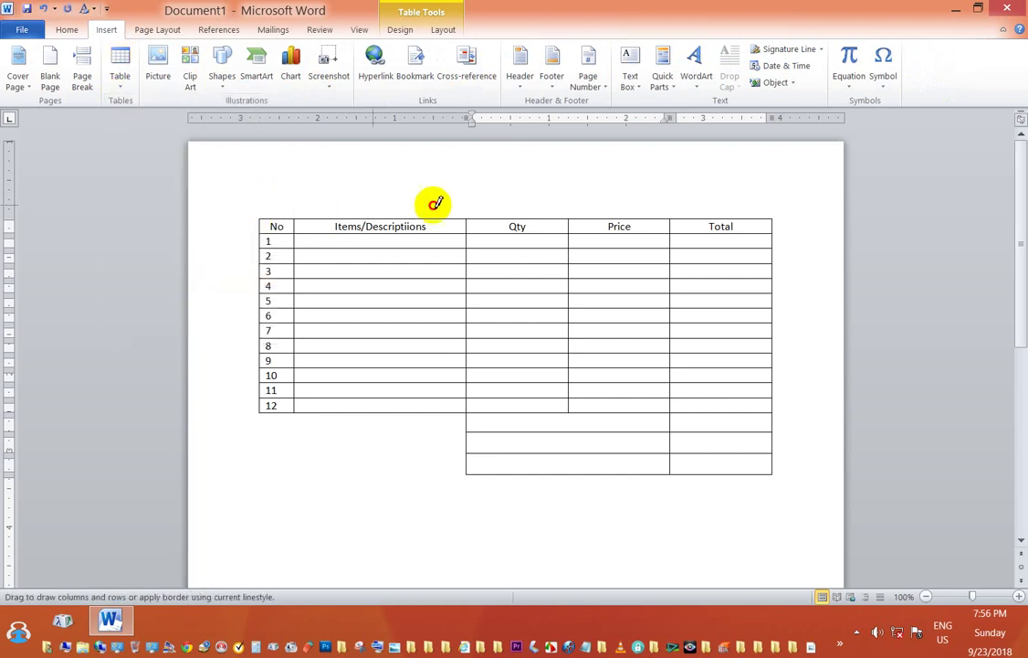
left_click_drag(435, 203, 773, 196)
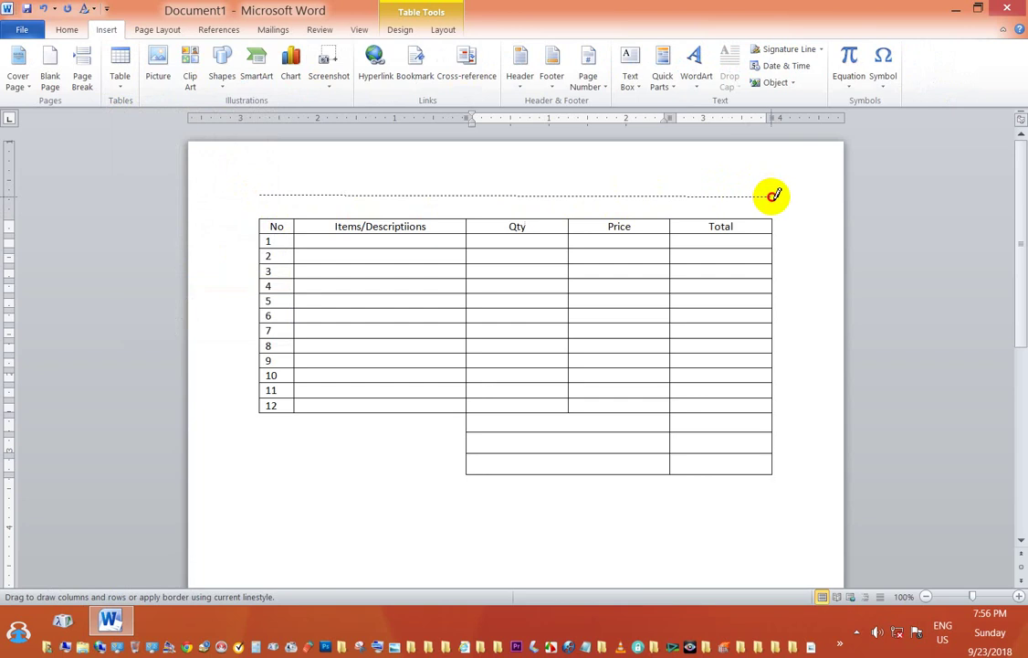
left_click_drag(772, 196, 773, 195)
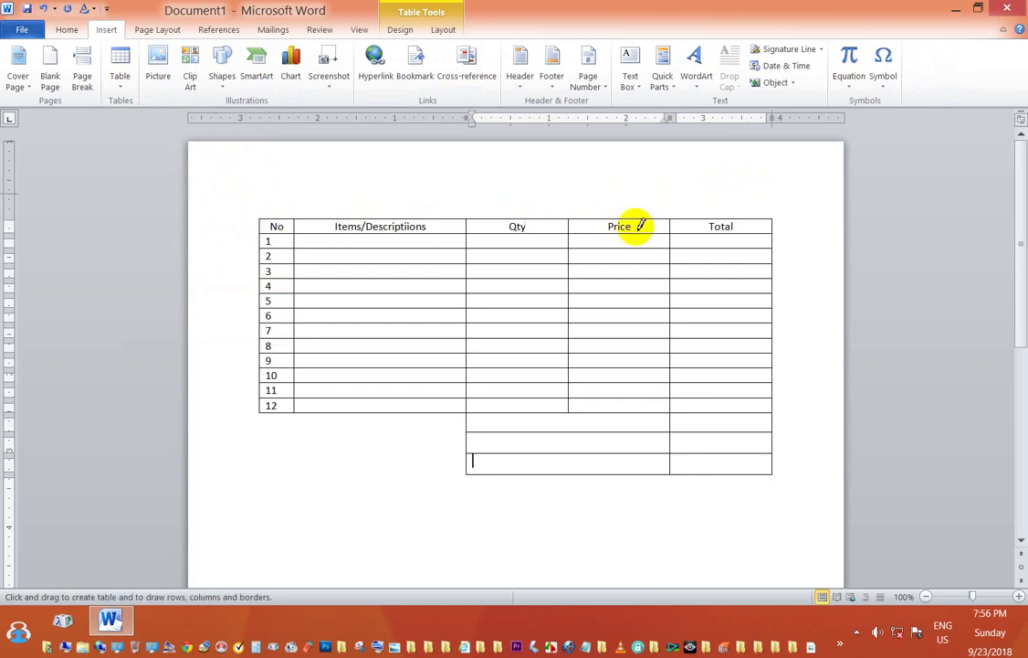
mouse_move(259, 221)
left_mouse_down()
mouse_move(441, 191)
mouse_move(773, 196)
left_mouse_up()
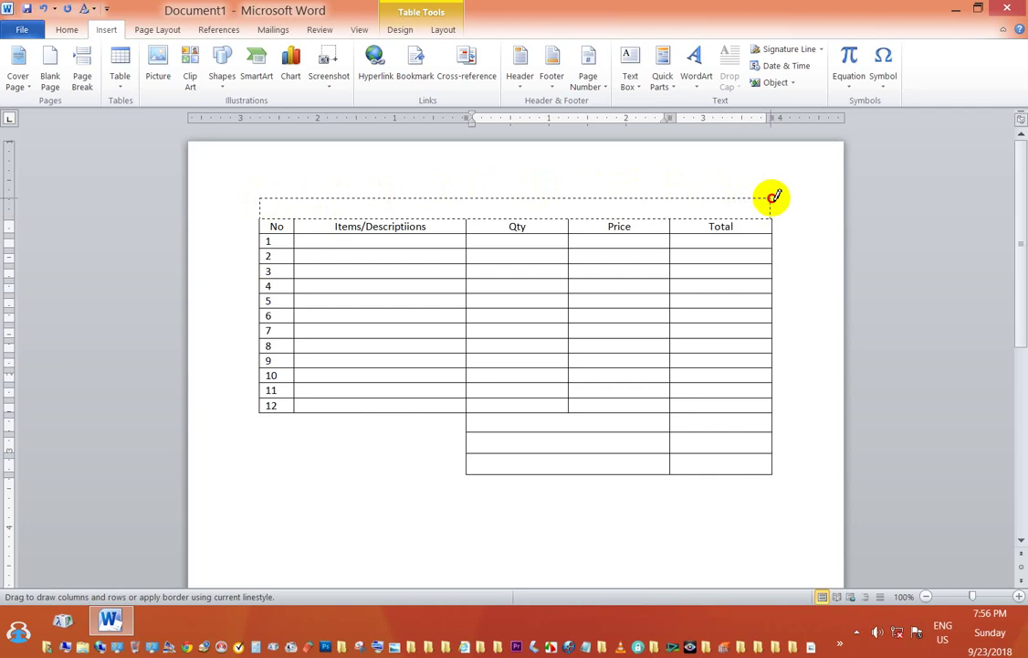
left_click_drag(772, 195, 770, 191)
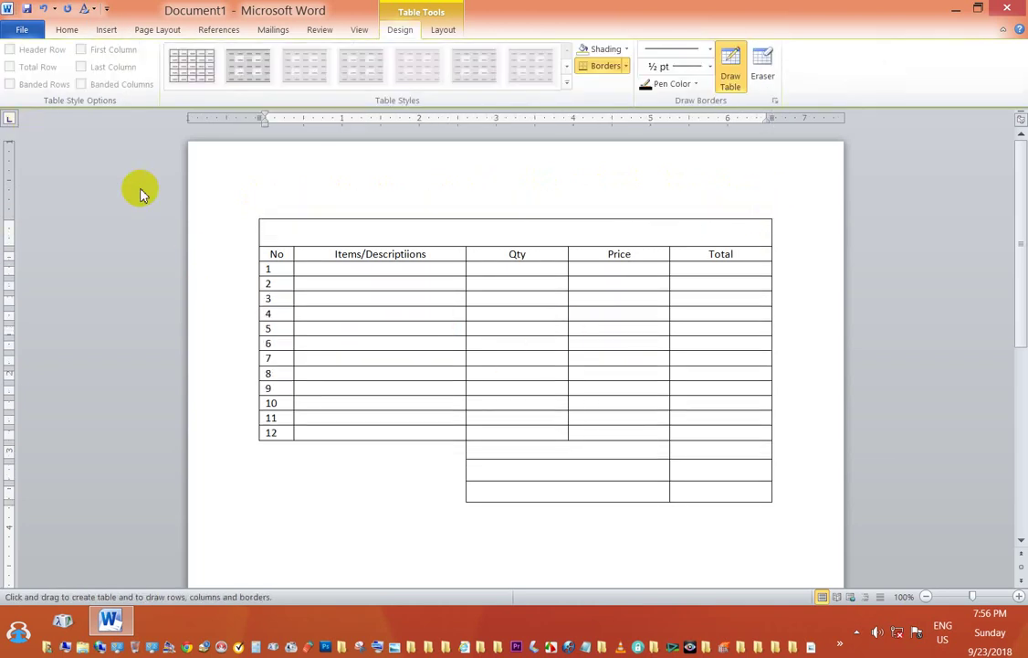
Type the Burmese day, month and year labels into the new top row.
left_click(243, 289)
left_click(238, 264)
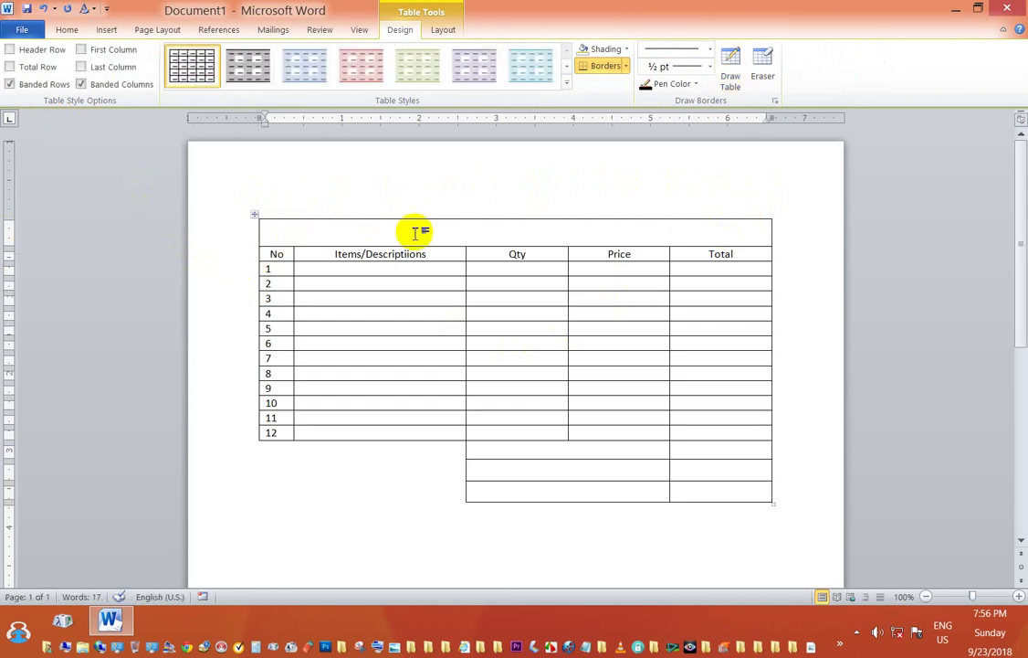
type("ae")
key("BackSpace")
key("BackSpace")
type("ቅቴ")
type("፡")
type(" ፡")
type("ရက်")
type("း")
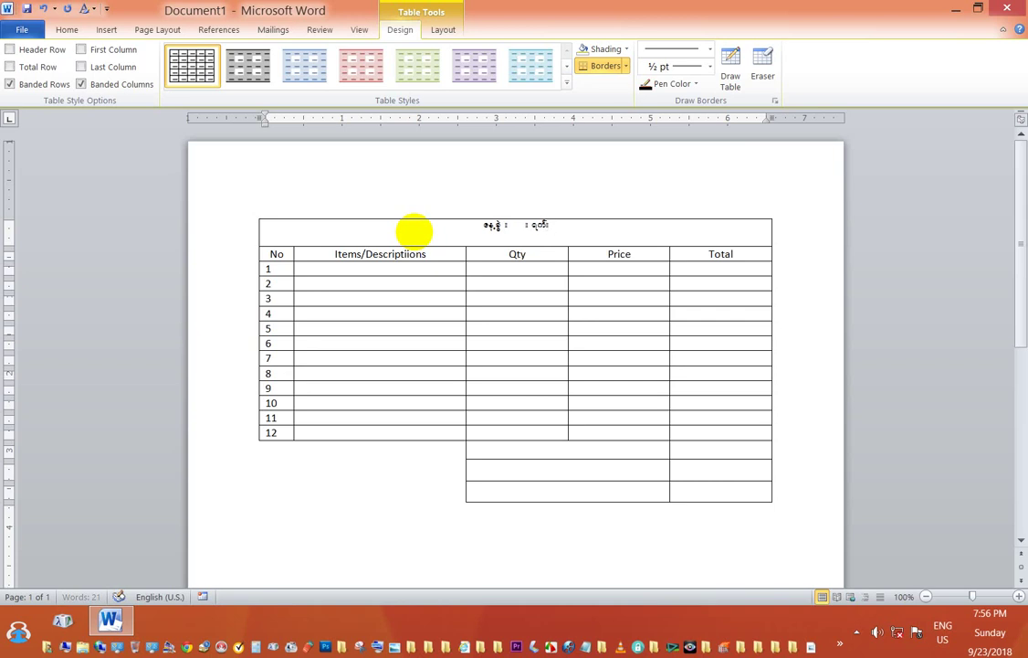
type("        လ")
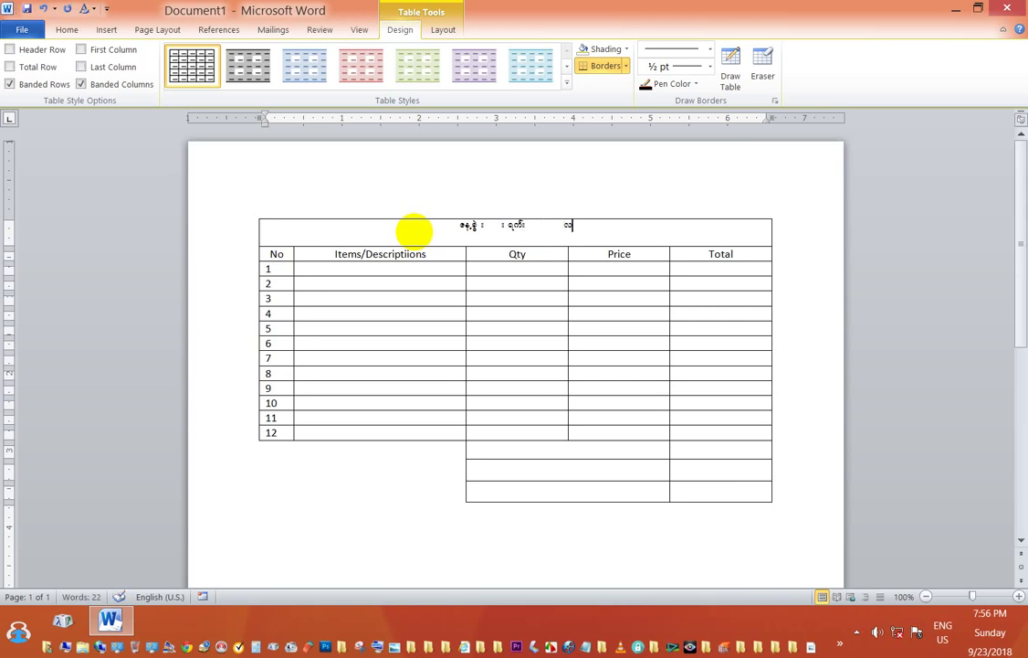
type("း        နှစ်")
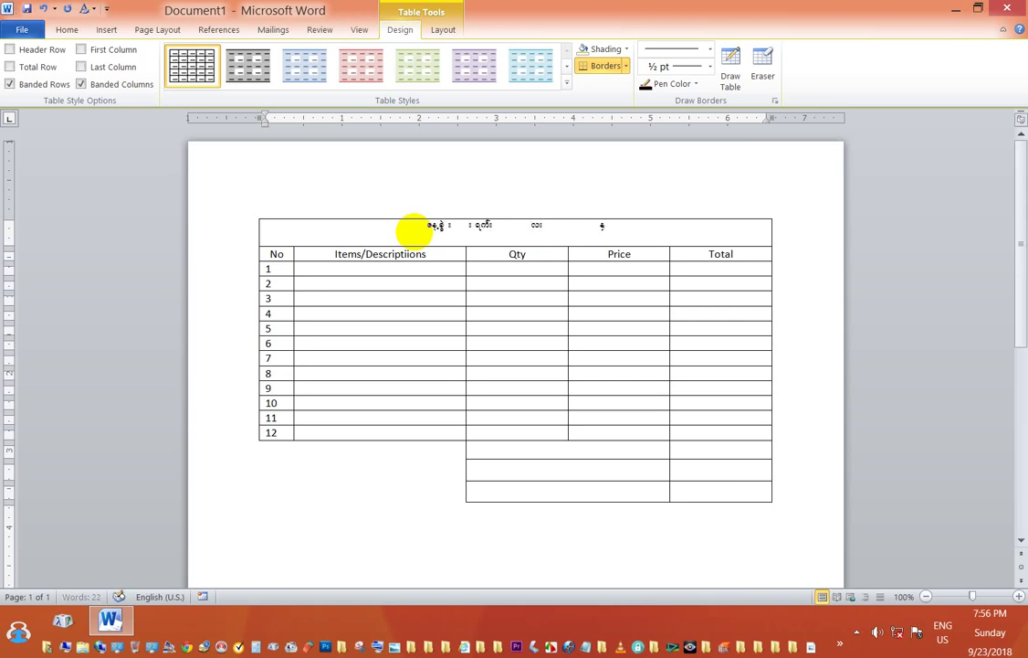
key("BackSpace")
key("BackSpace")
key("BackSpace")
type("ှ")
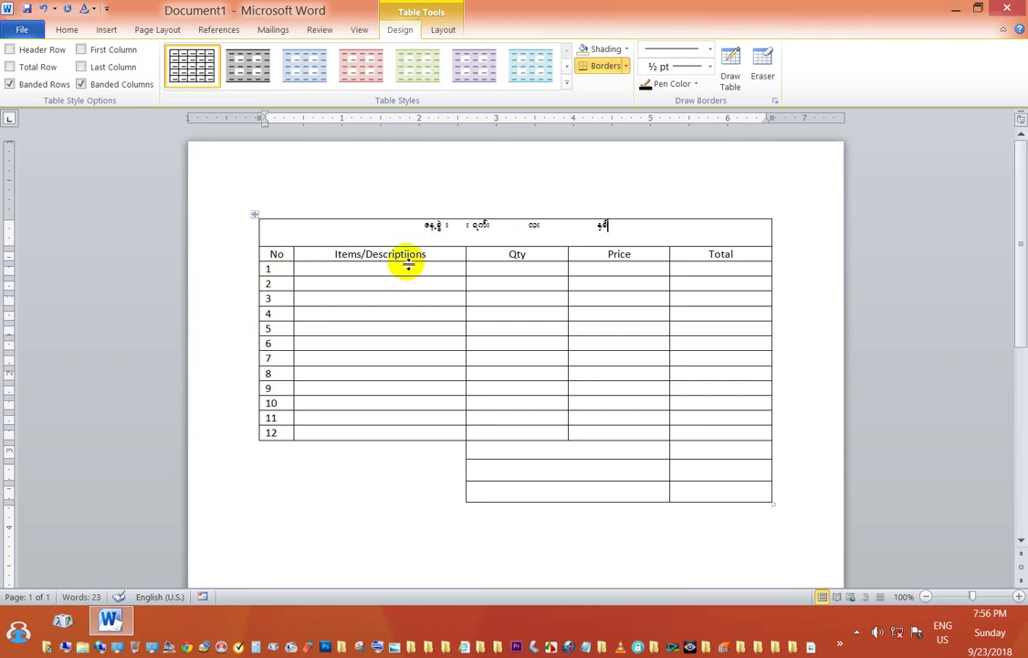
Align the top title row's text left and vertically centred.
left_click(233, 229)
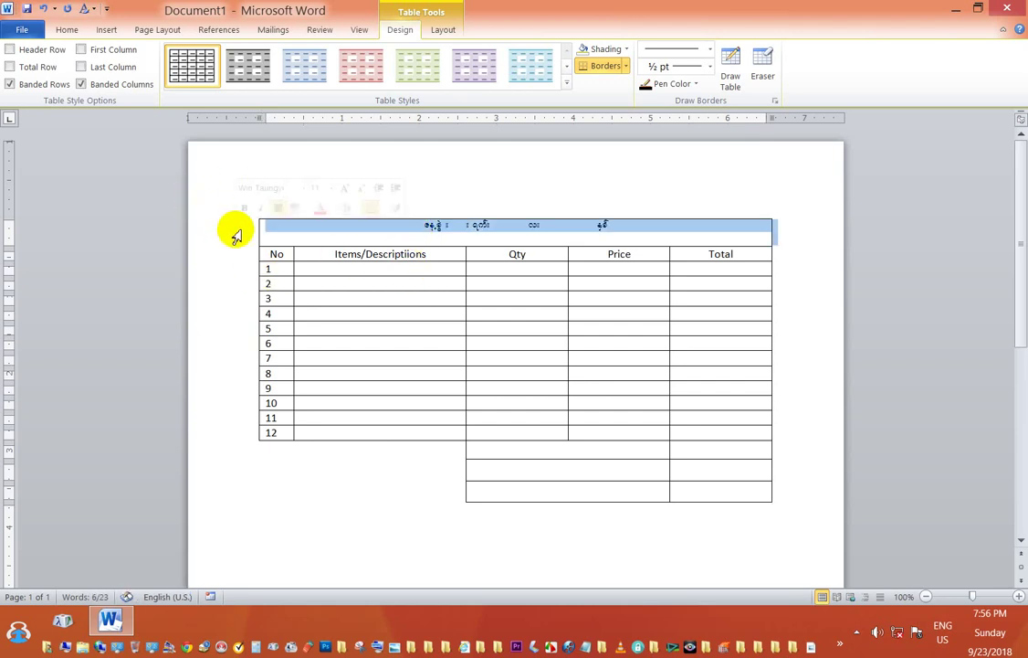
left_click(445, 31)
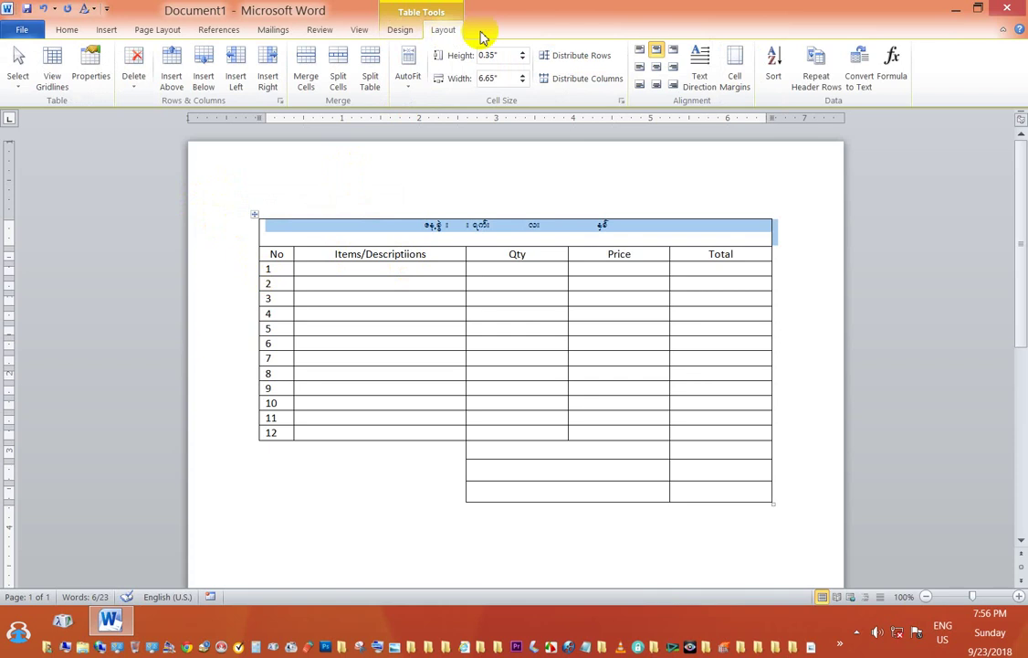
left_click(656, 67)
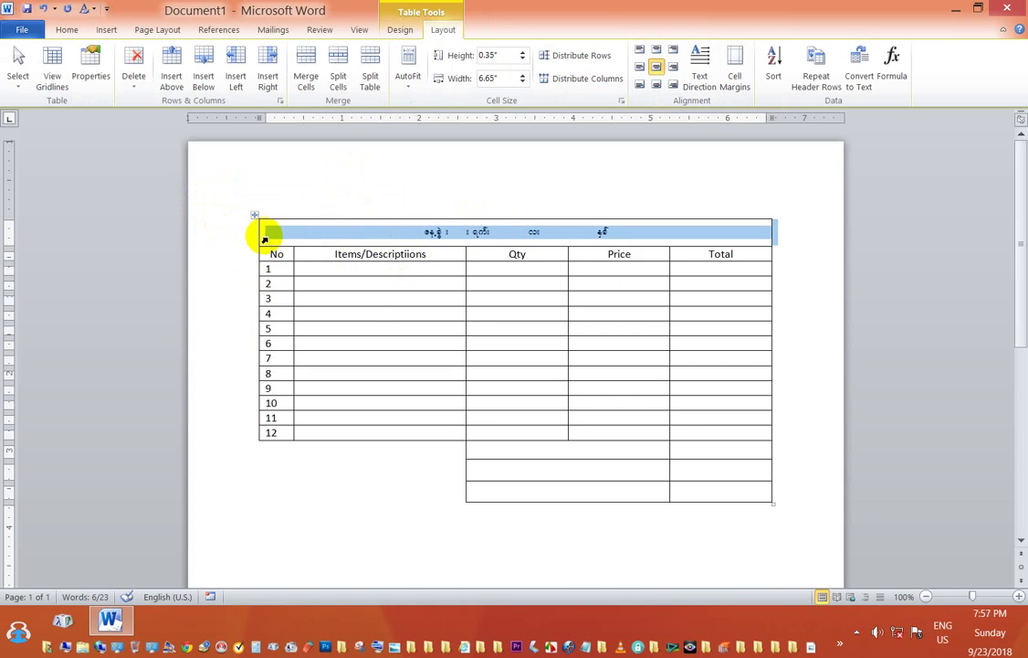
left_click(639, 70)
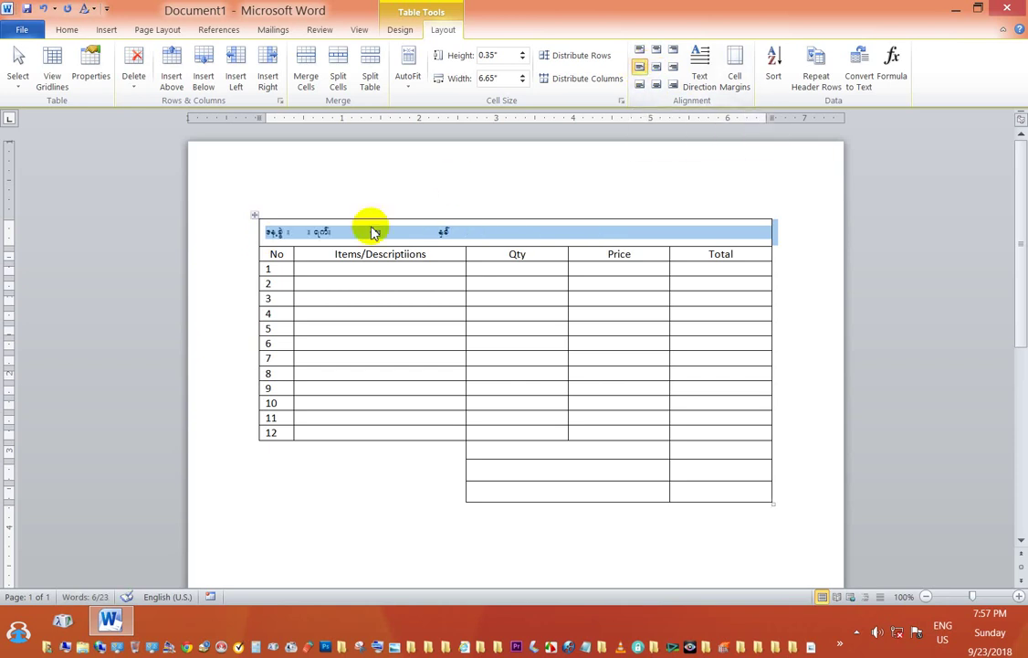
Grow the title row's font to 16 pt.
left_click(67, 30)
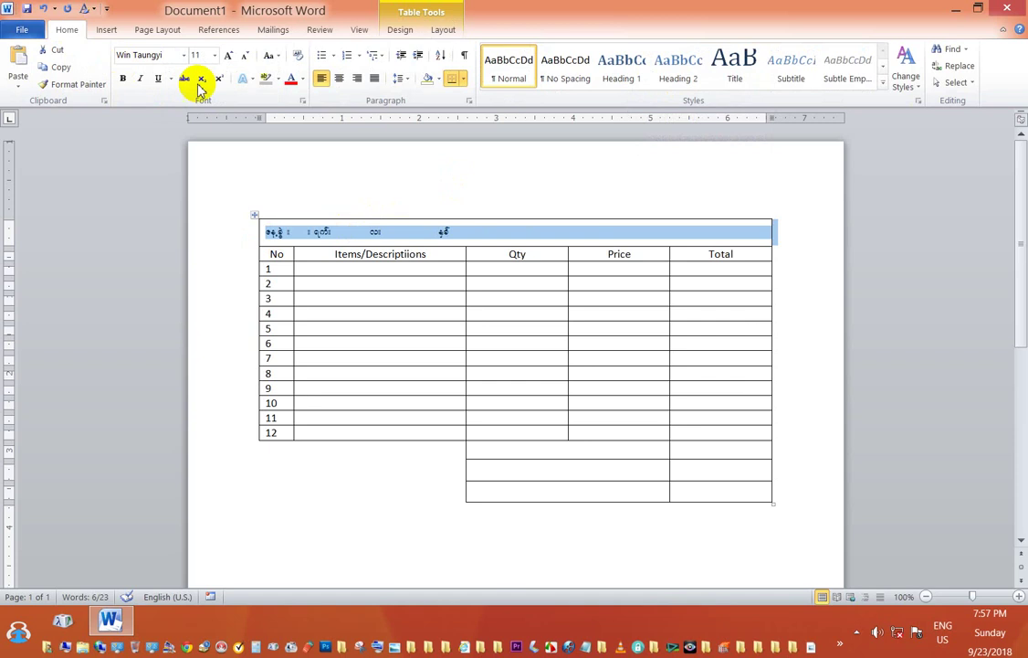
left_click(228, 57)
left_click(229, 57)
left_click(228, 56)
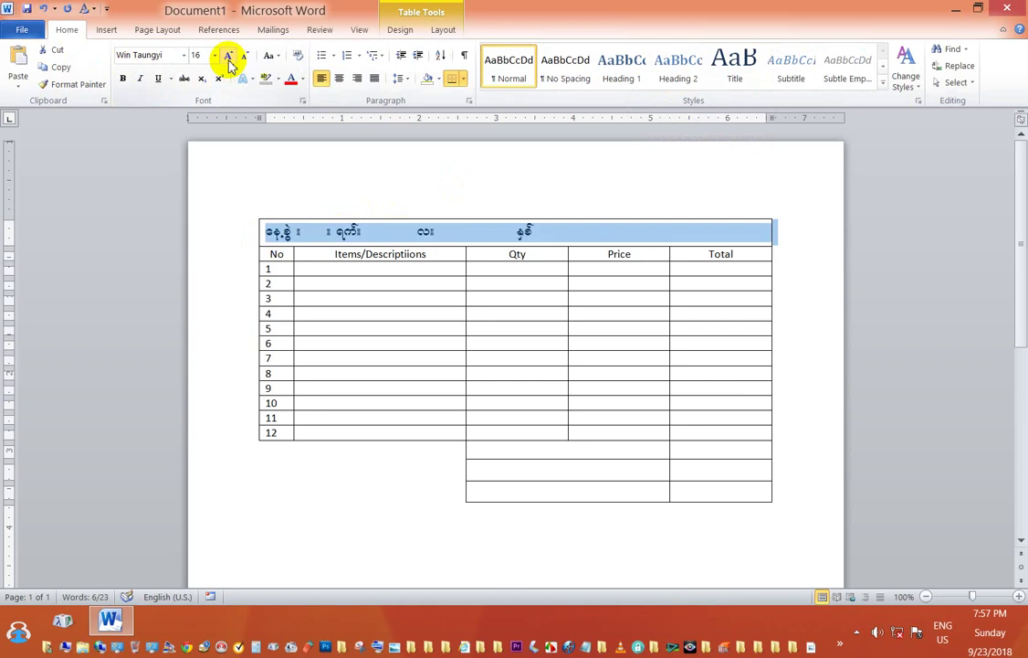
Draw a line above the Burmese date row to create another full-width top row.
left_click(107, 30)
left_click(117, 77)
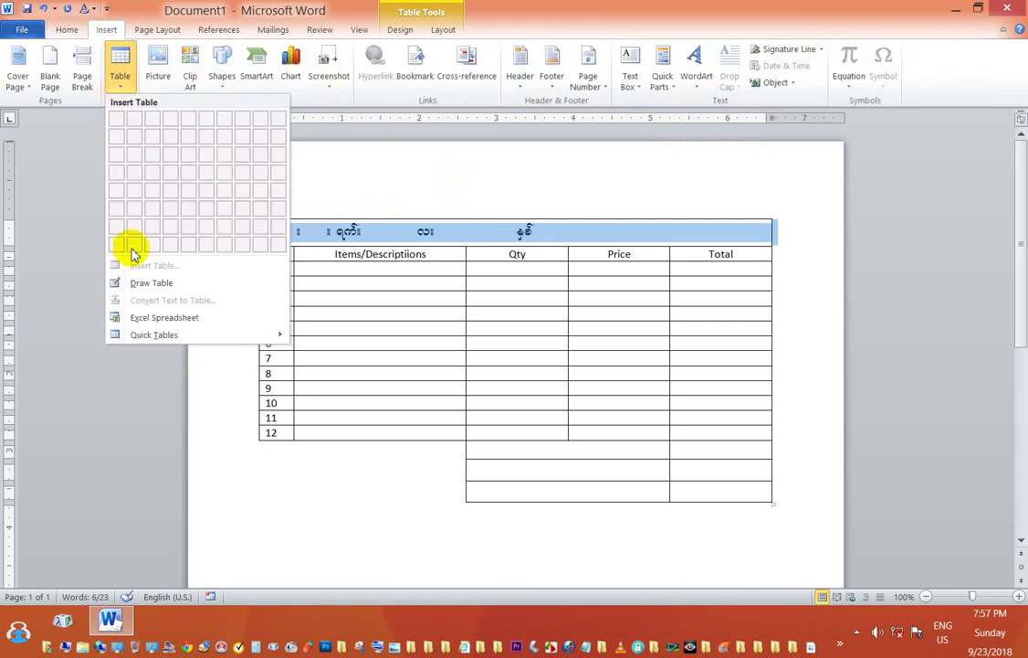
left_click(139, 282)
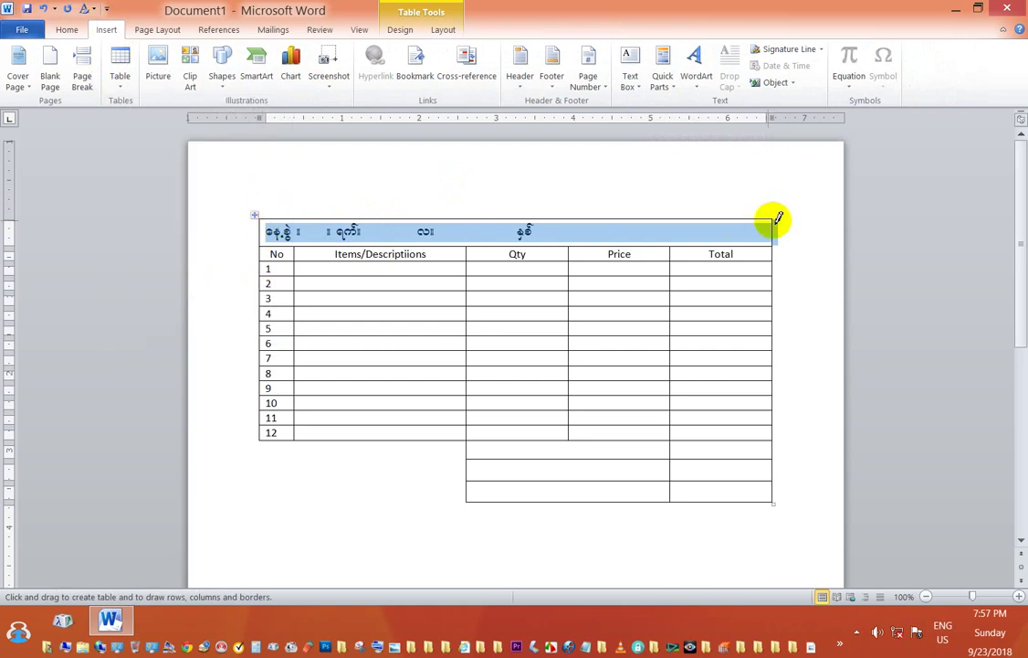
mouse_move(775, 216)
left_mouse_down()
mouse_move(260, 189)
mouse_move(272, 182)
left_mouse_up()
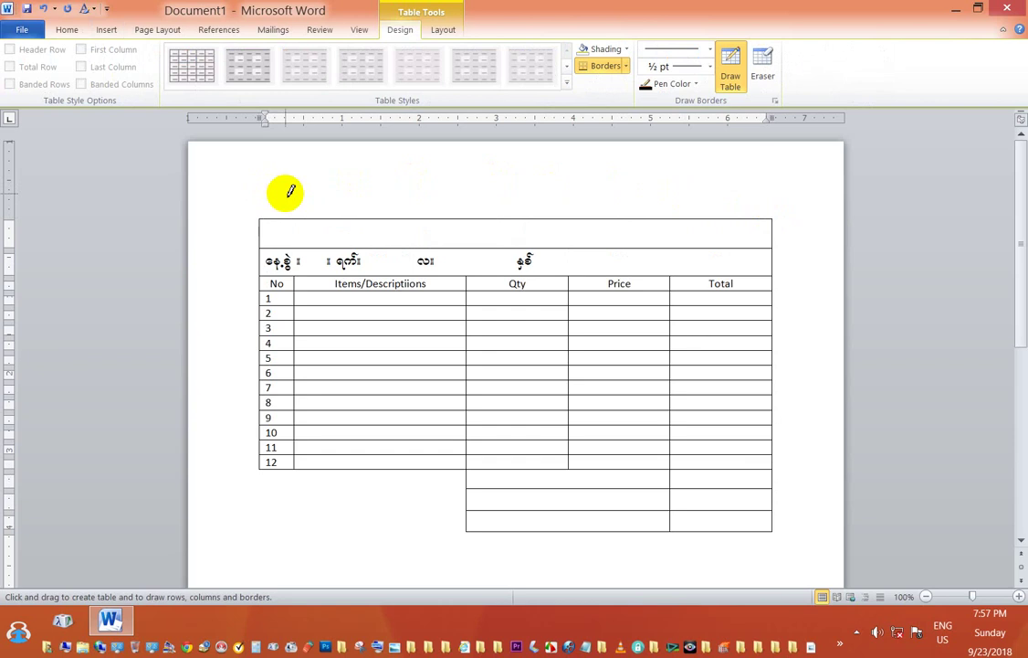
key("shift")
Type the label ဝယ်သူအမည် in the top cell, followed by a long underscore fill-in line.
type("ဝ")
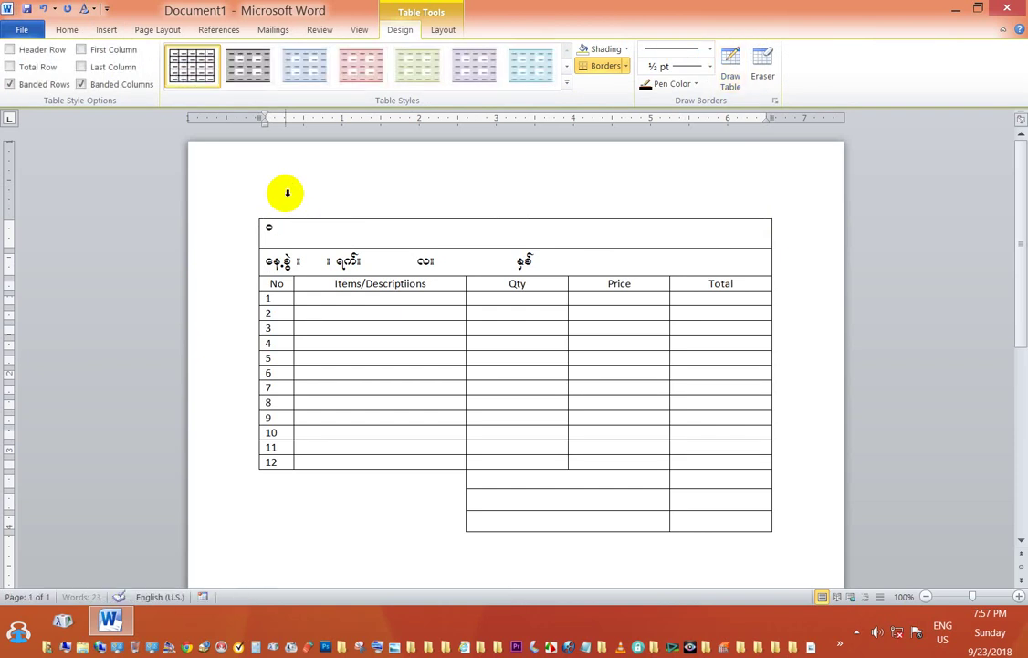
type("မ")
key("BackSpace")
type("သူအမည်")
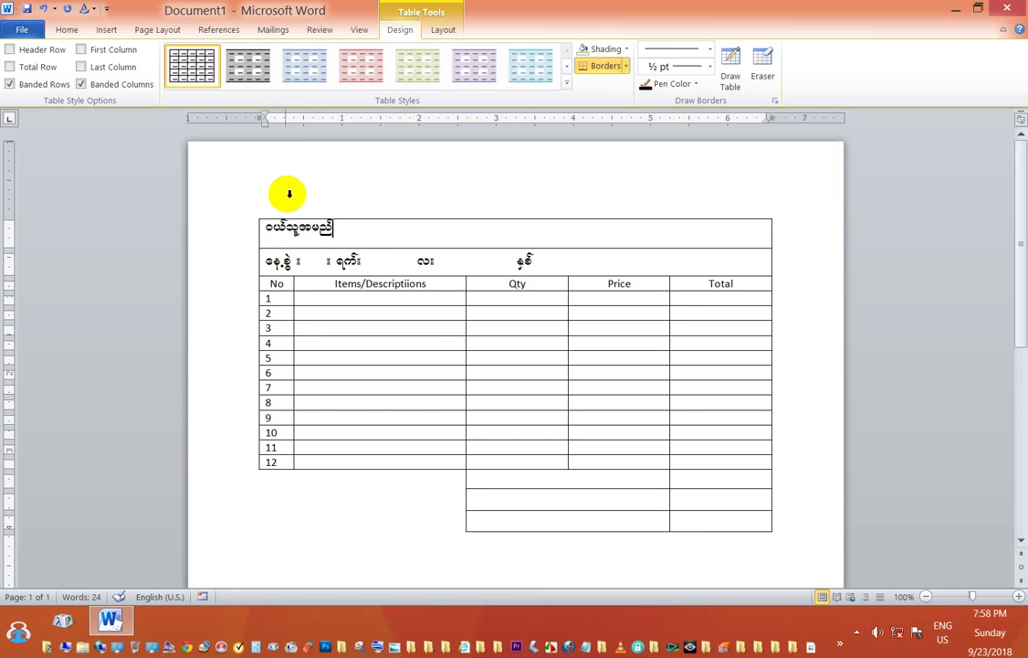
key("Return")
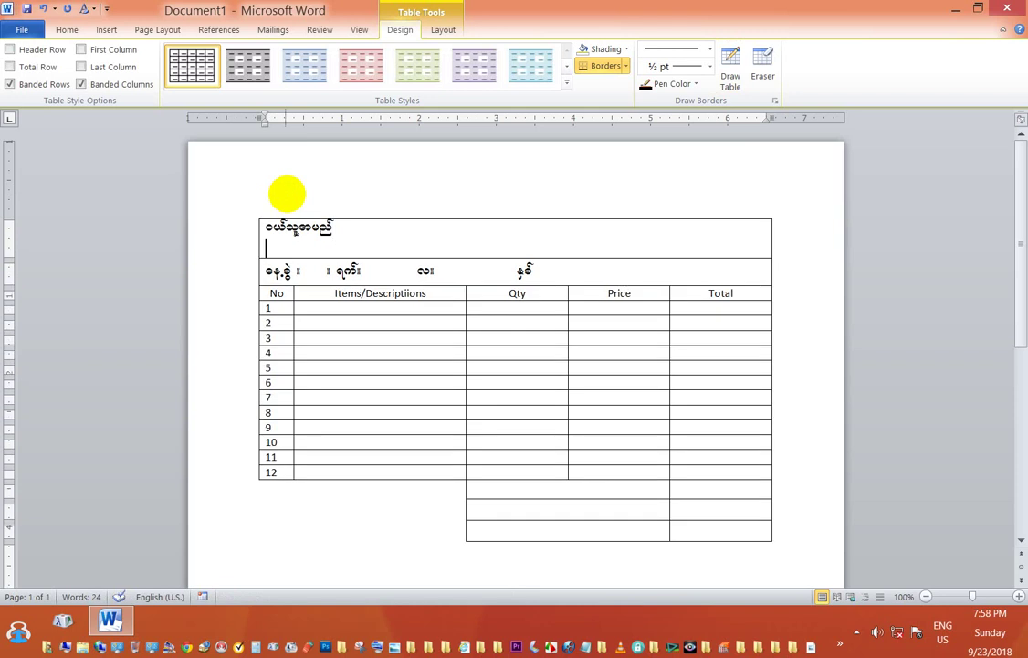
key("shift+Down")
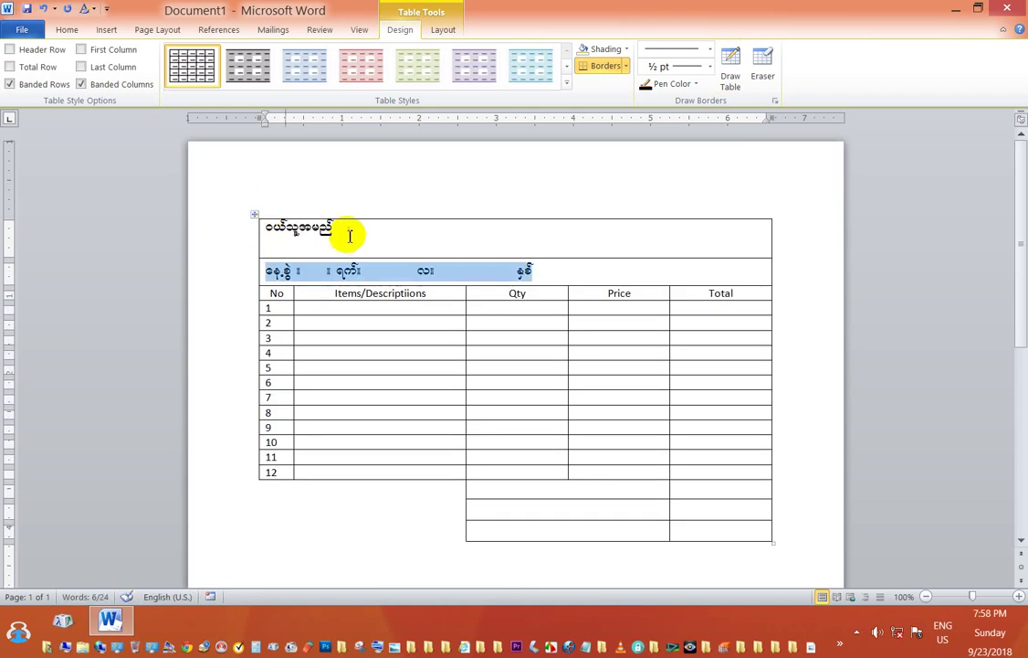
left_click(266, 254)
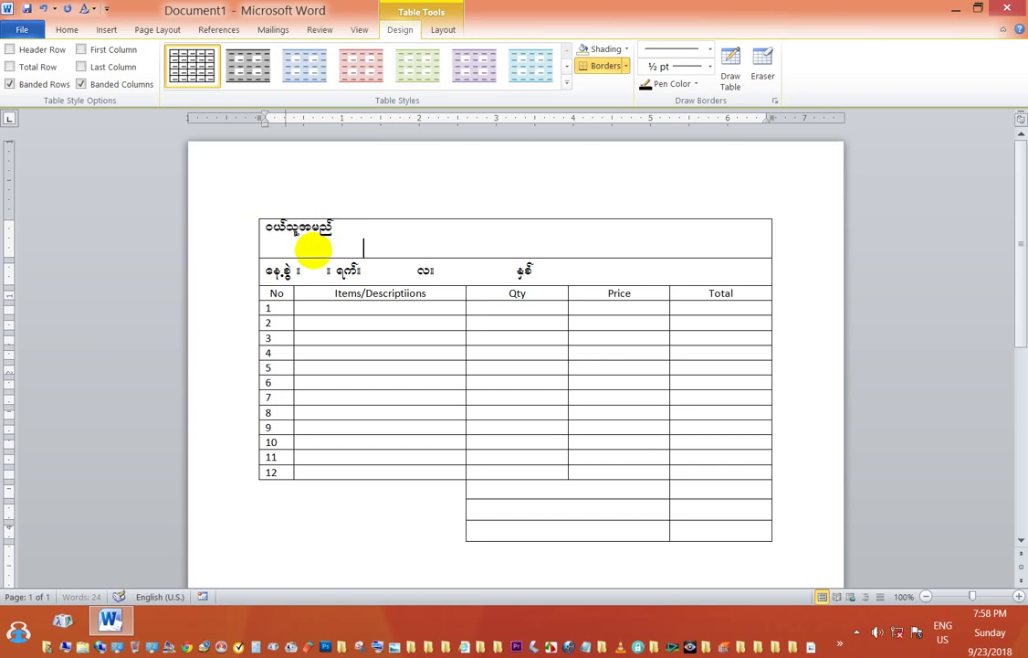
key("BackSpace")
type("____________________________________________")
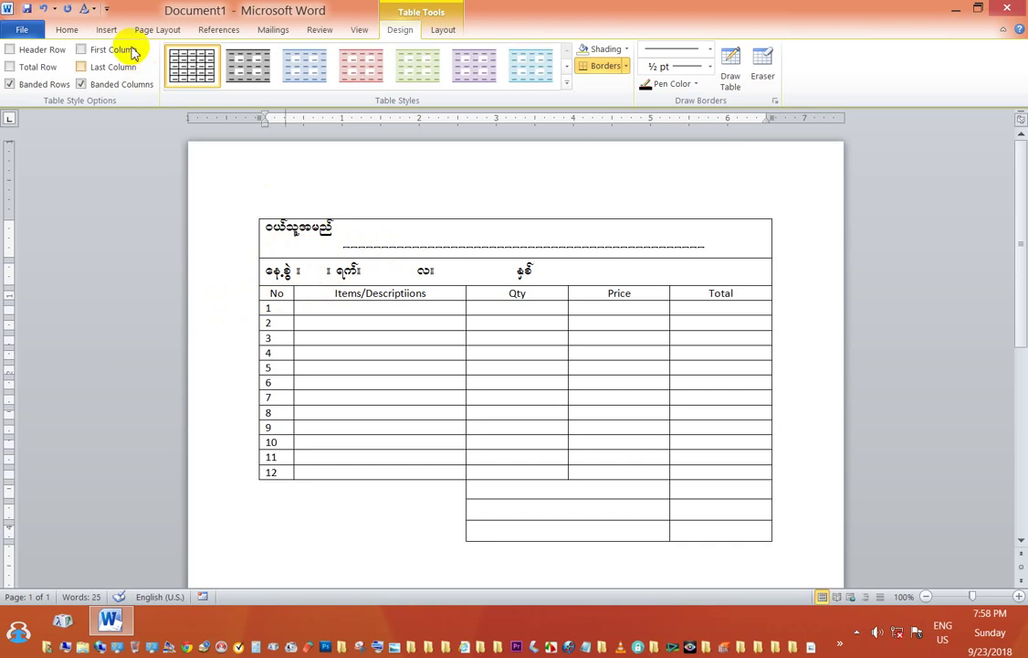
Draw a new full-width row above the table with Draw Table.
left_click(106, 30)
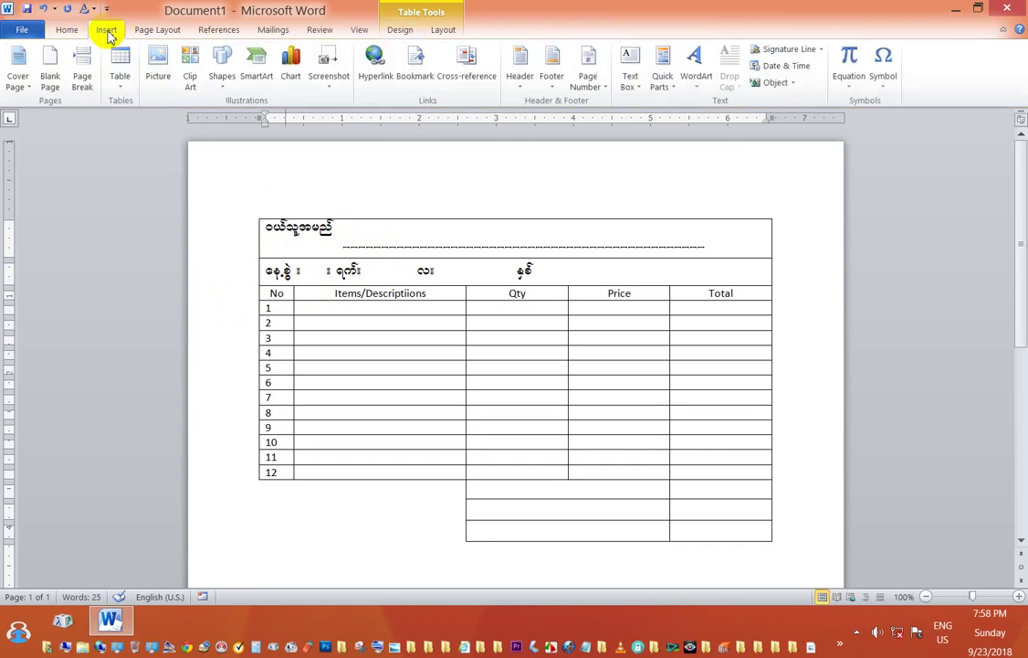
left_click(118, 76)
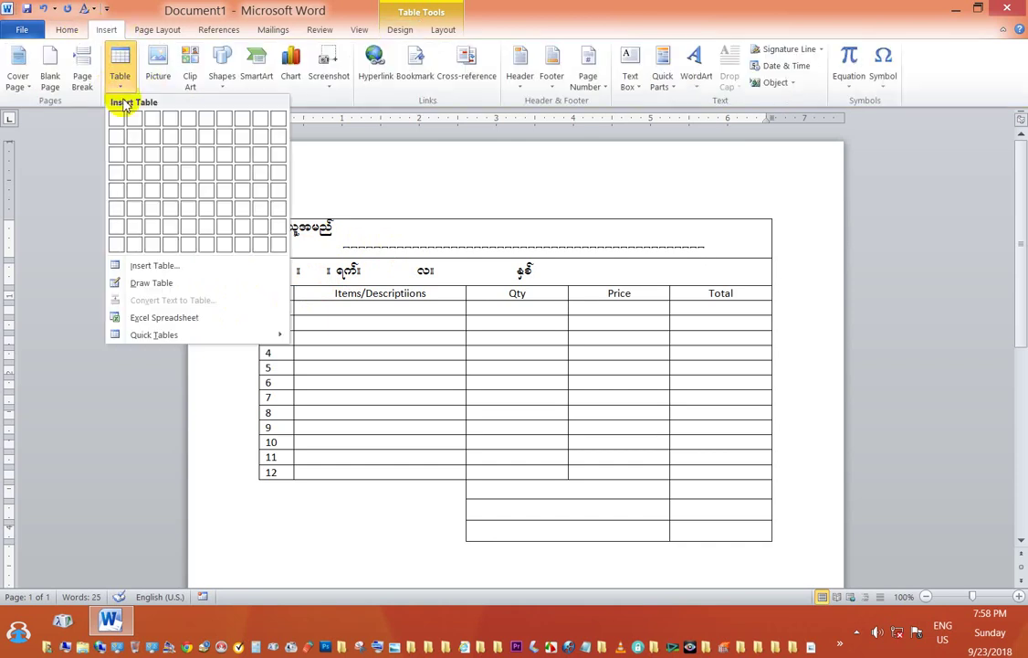
left_click(150, 284)
left_click_drag(264, 219, 766, 187)
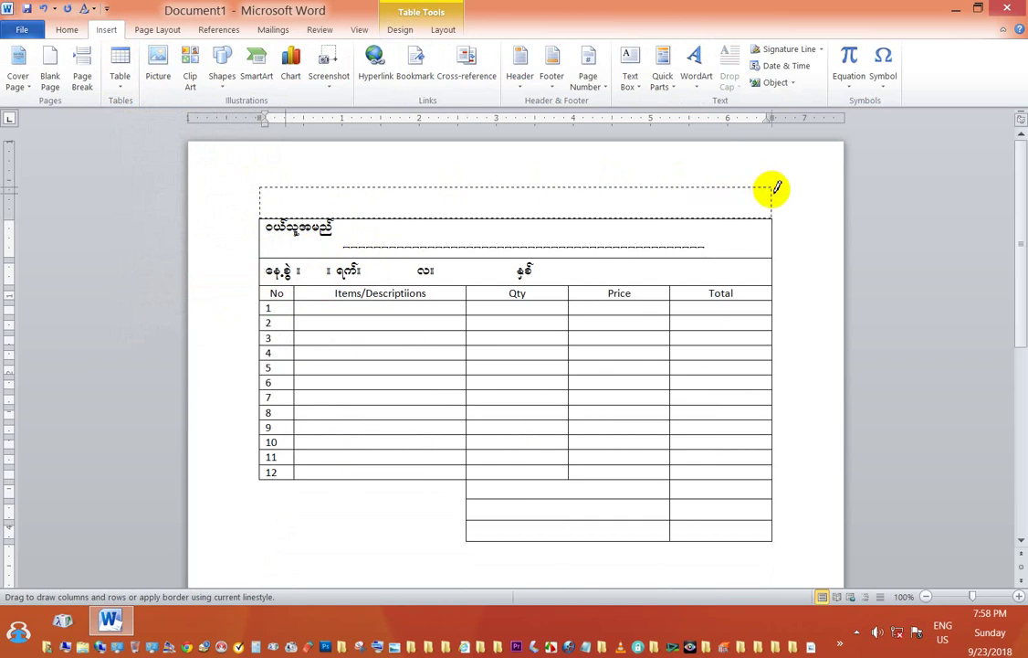
left_click_drag(765, 187, 767, 187)
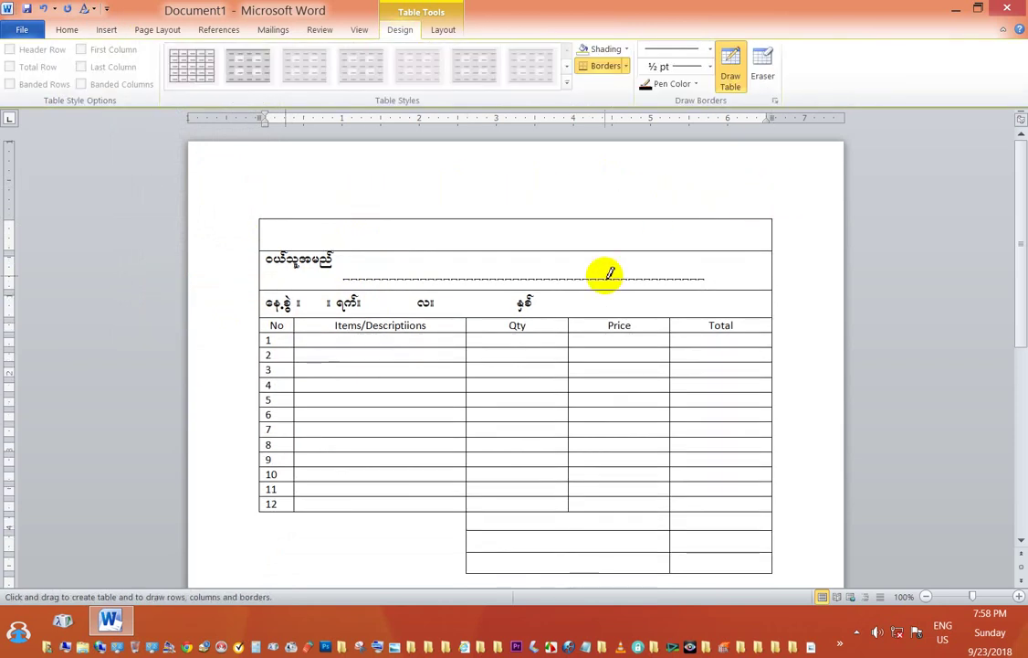
Type the heading ဝယ်တော် ဖုန်းနံပါတ် in the new top row.
type("ယ")
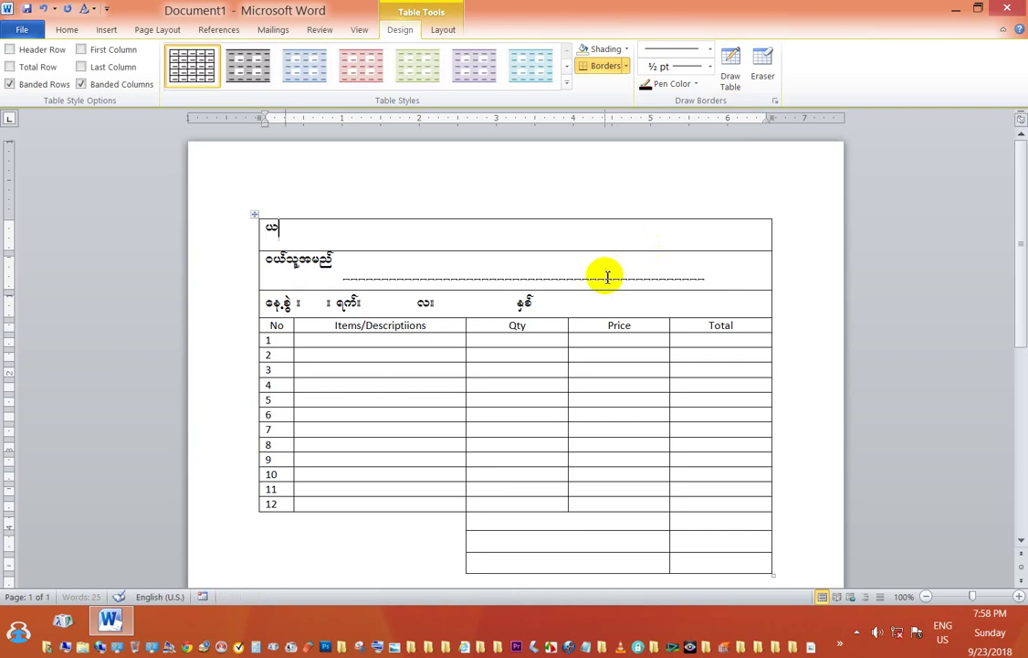
key("BackSpace")
type("ဝယ")
key("BackSpace")
key("BackSpace")
type("ဝယ်")
type("တော်")
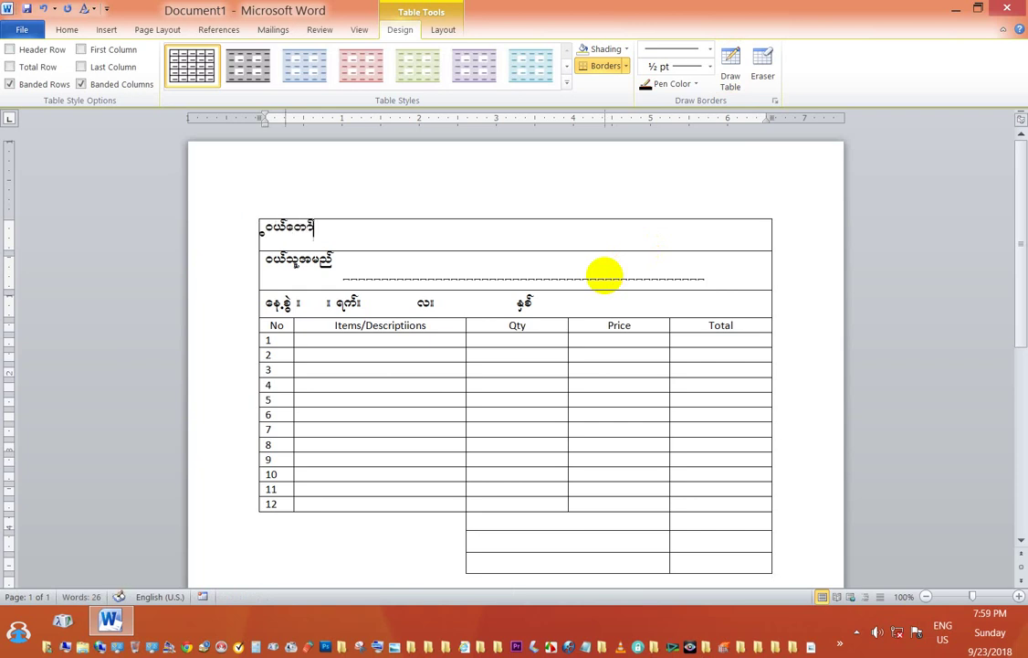
type(" ဖုန်းနံ")
type("ပါတ်")
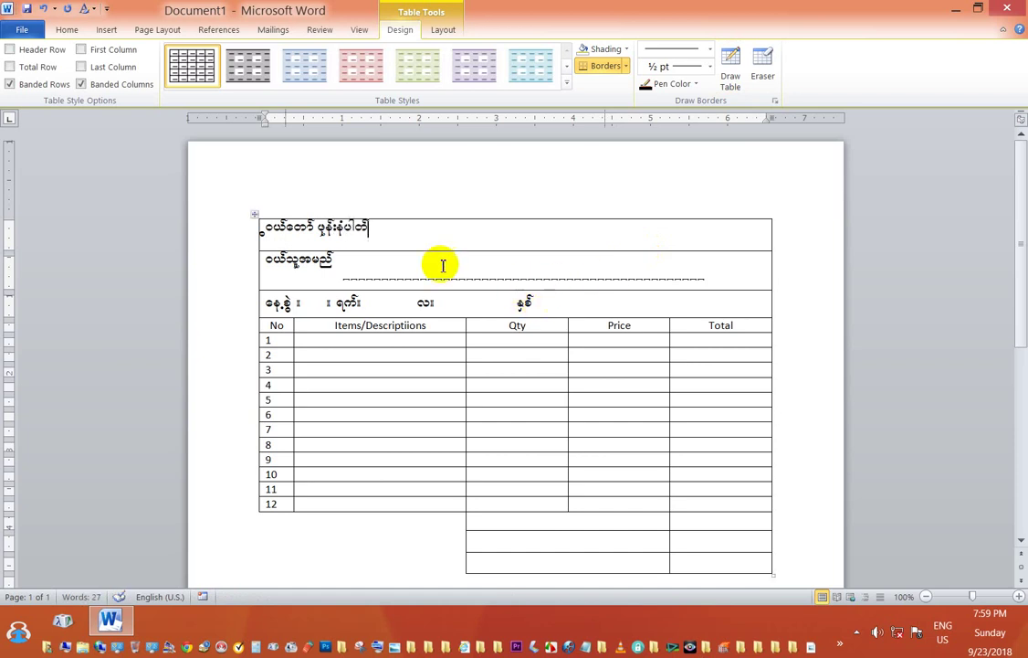
Replace the heading's first character with အ.
left_click(264, 226)
key("Delete")
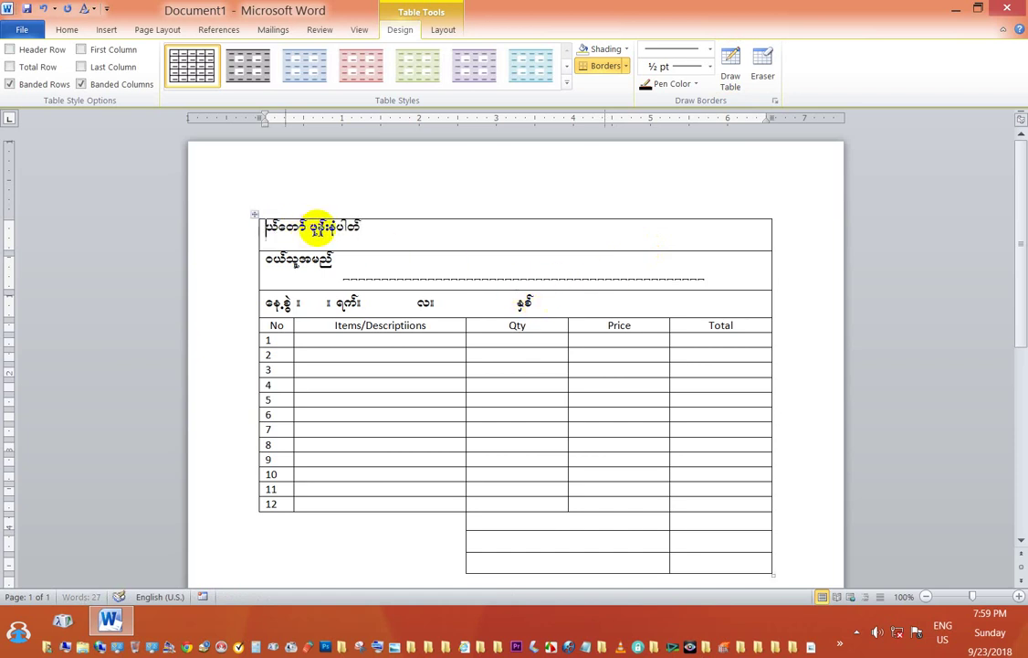
type("အ")
key("BackSpace")
type("ဝ")
key("BackSpace")
type("န")
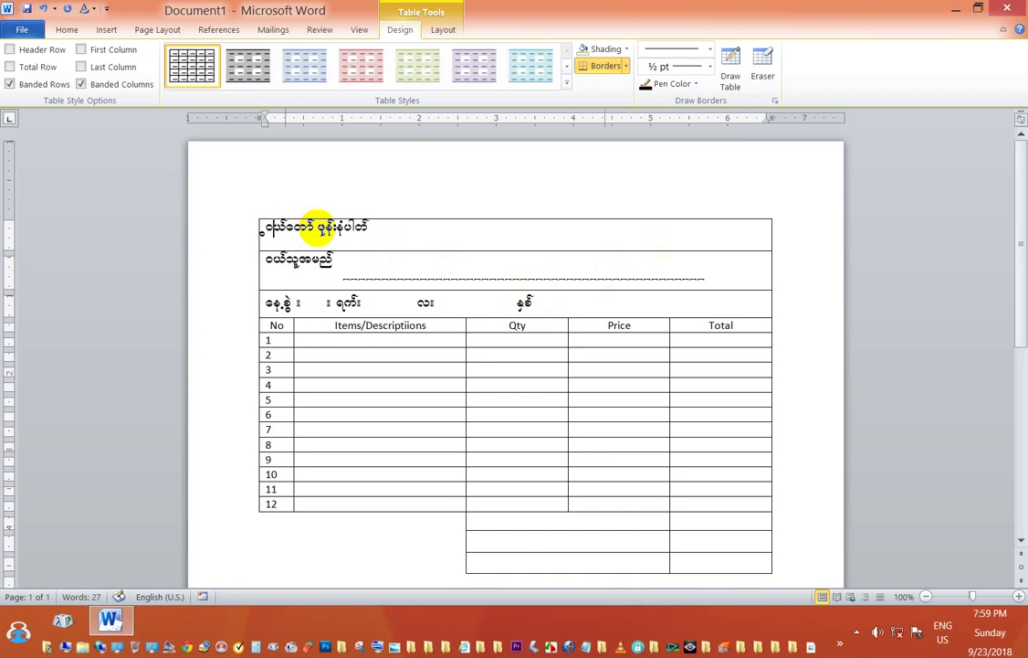
key("BackSpace")
type("တ")
key("BackSpace")
type("ဝ")
key("BackSpace")
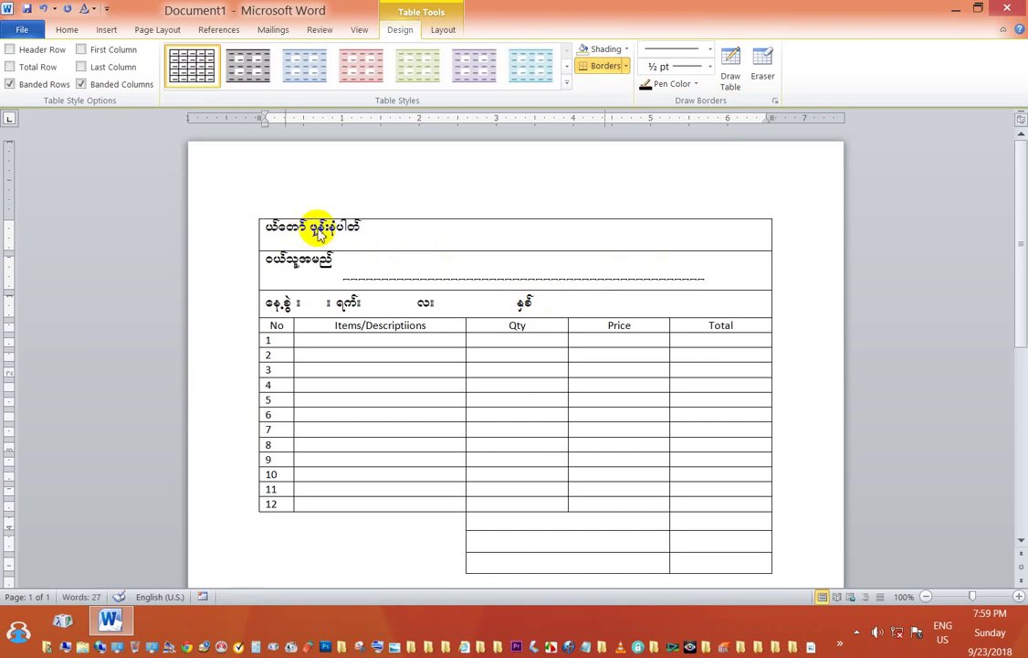
type("အ")
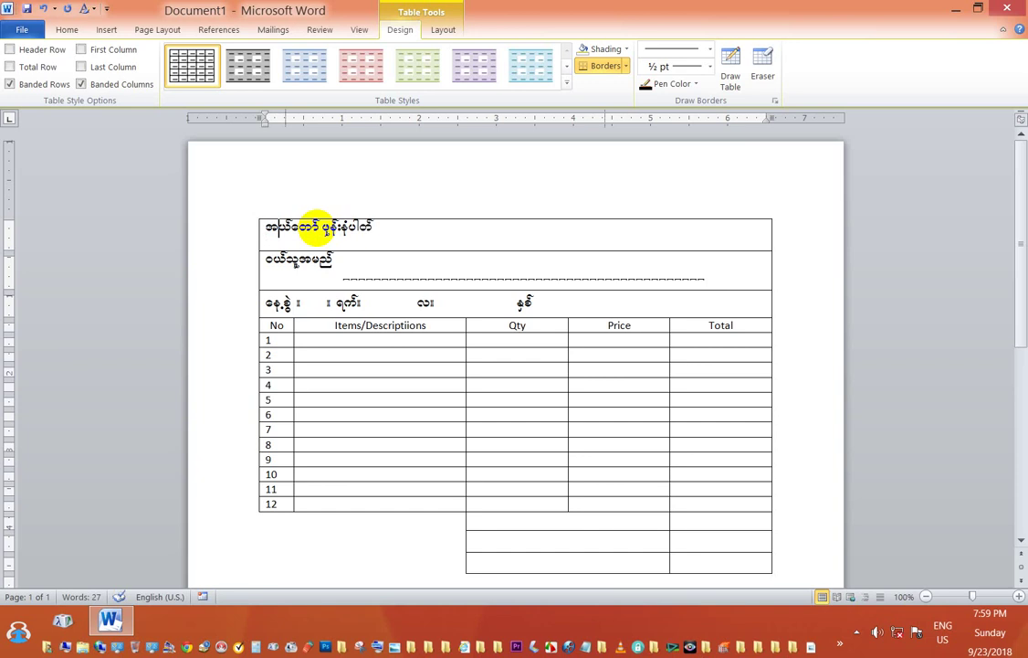
key("BackSpace")
type("ဝ")
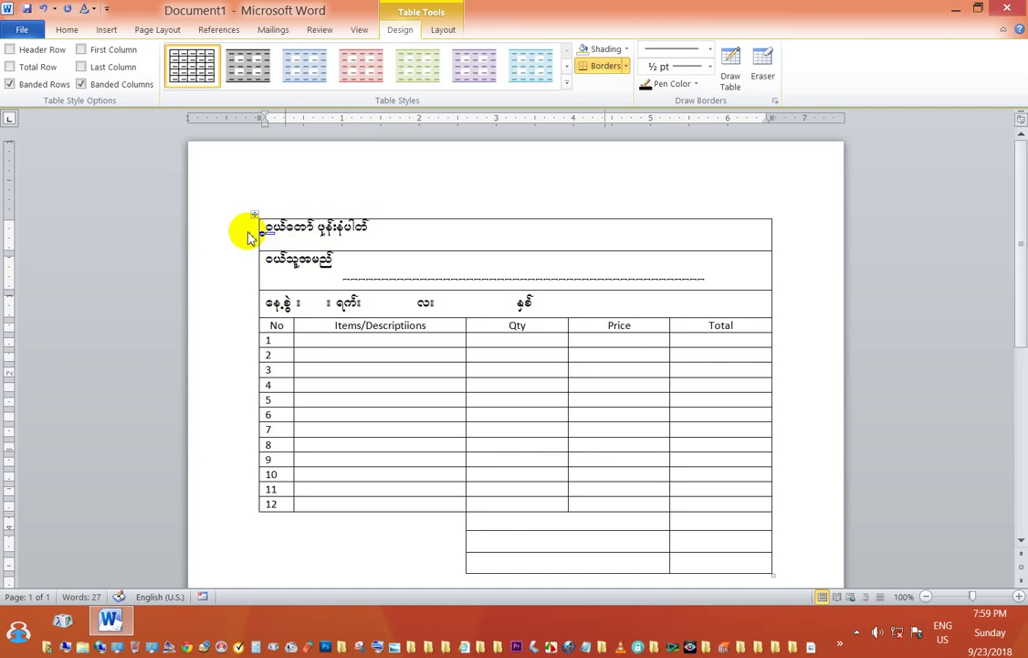
type("အအ")
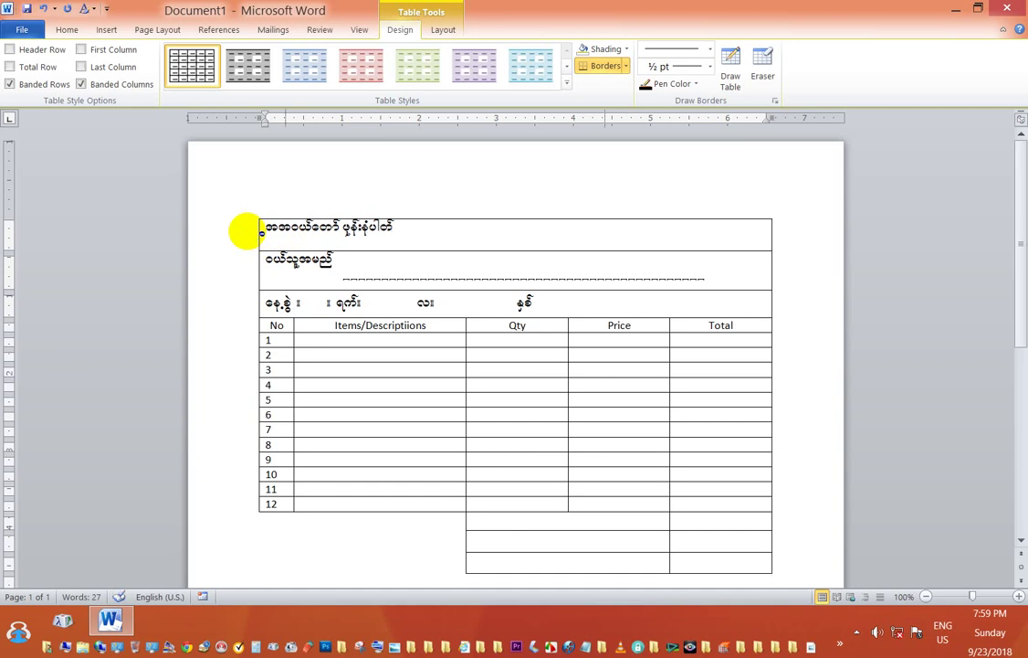
key("BackSpace")
key("BackSpace")
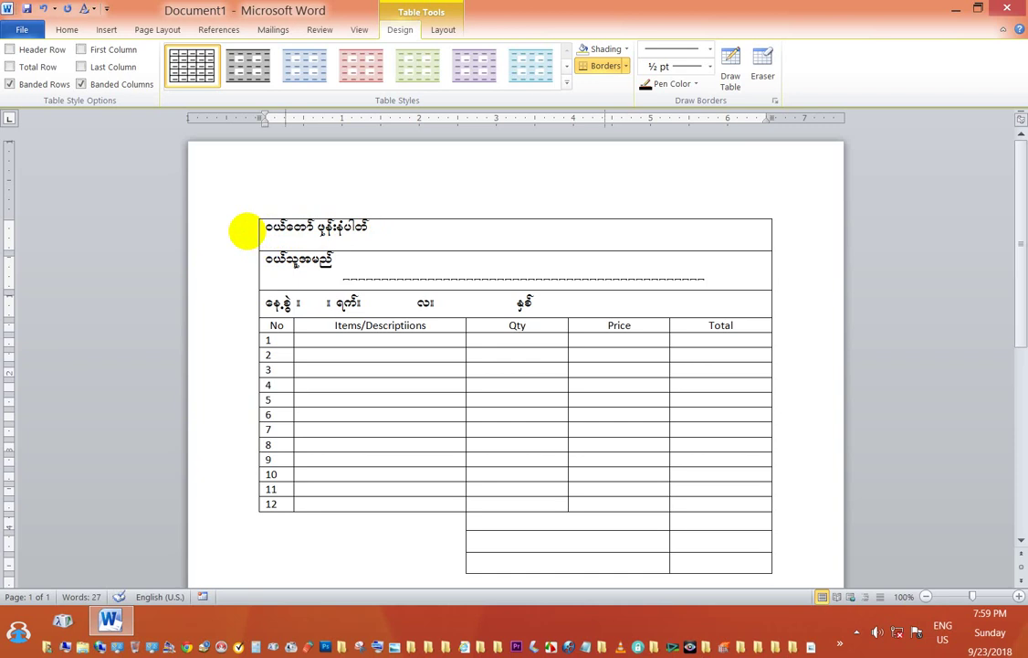
type("အ")
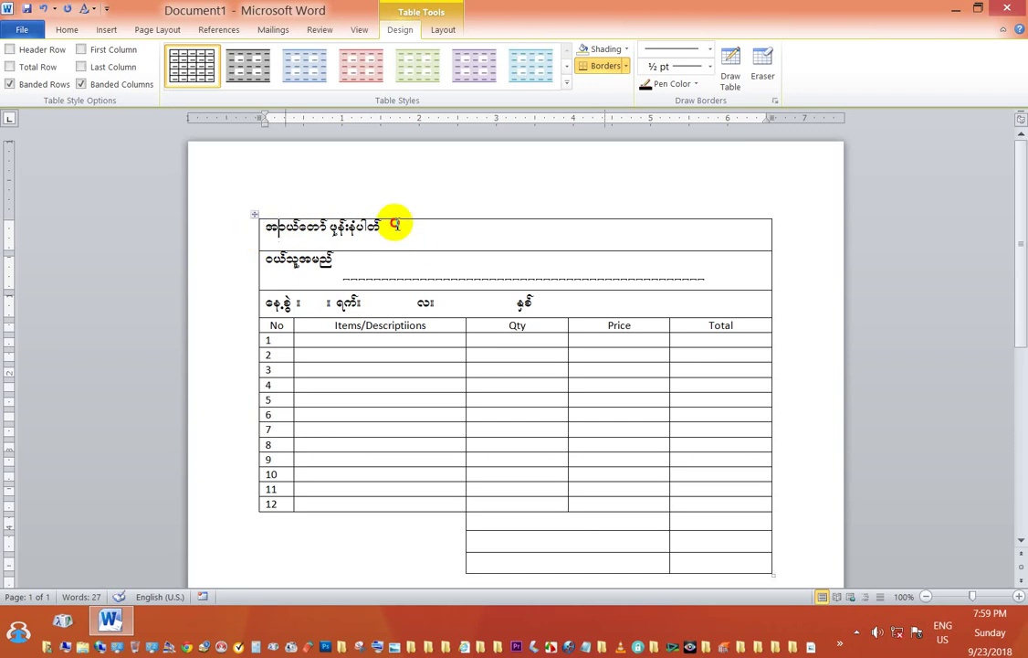
Align the phone-number heading row and customer-name row Center Left instead of centred.
left_click_drag(390, 226, 347, 226)
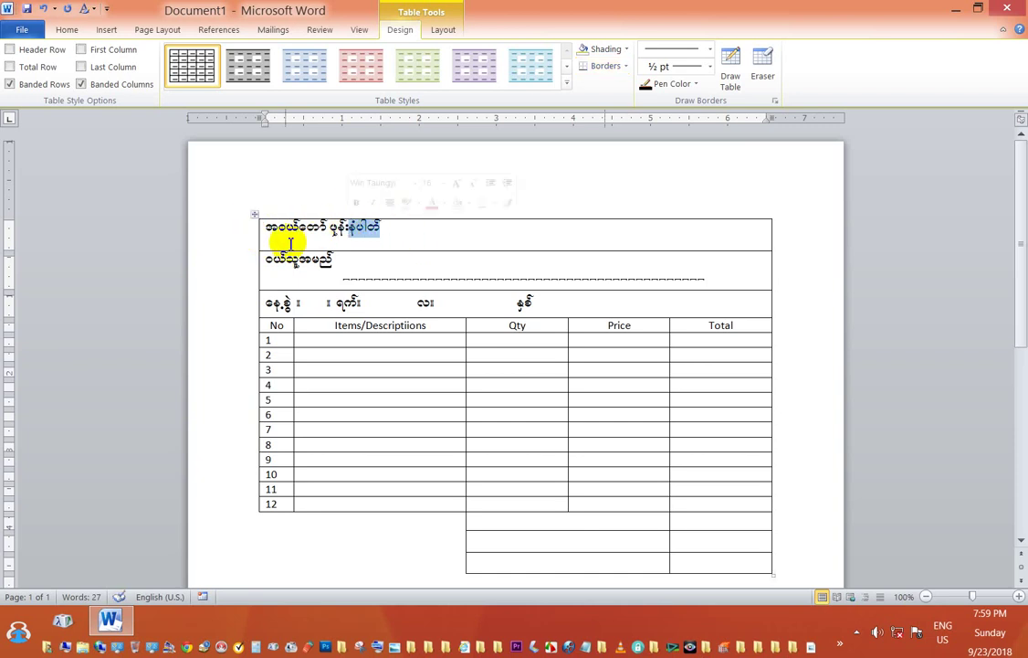
left_click(247, 235)
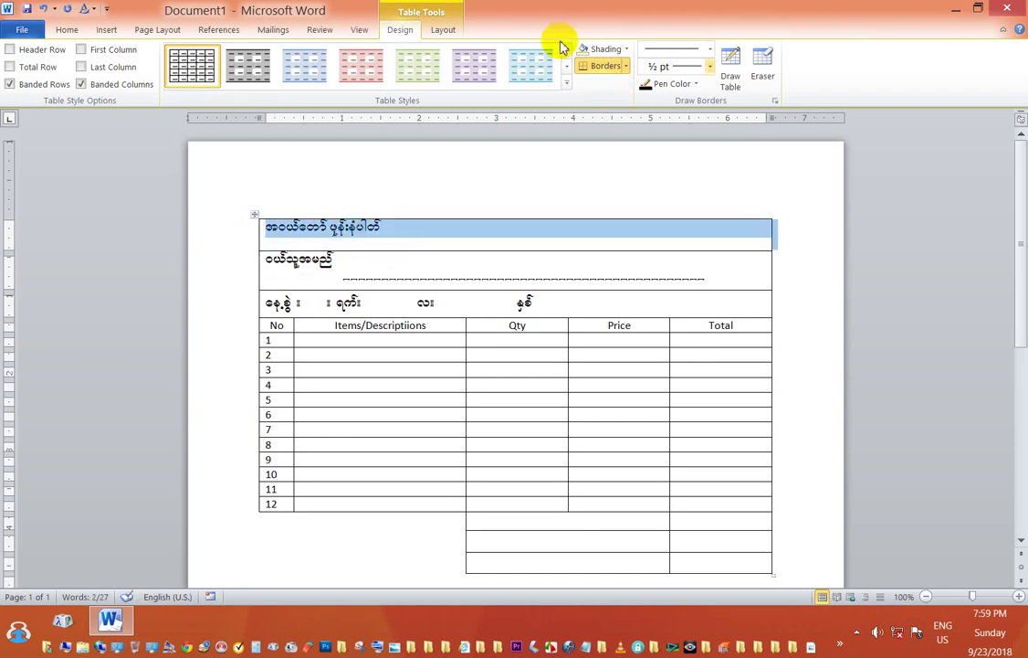
left_click(445, 30)
left_click(662, 71)
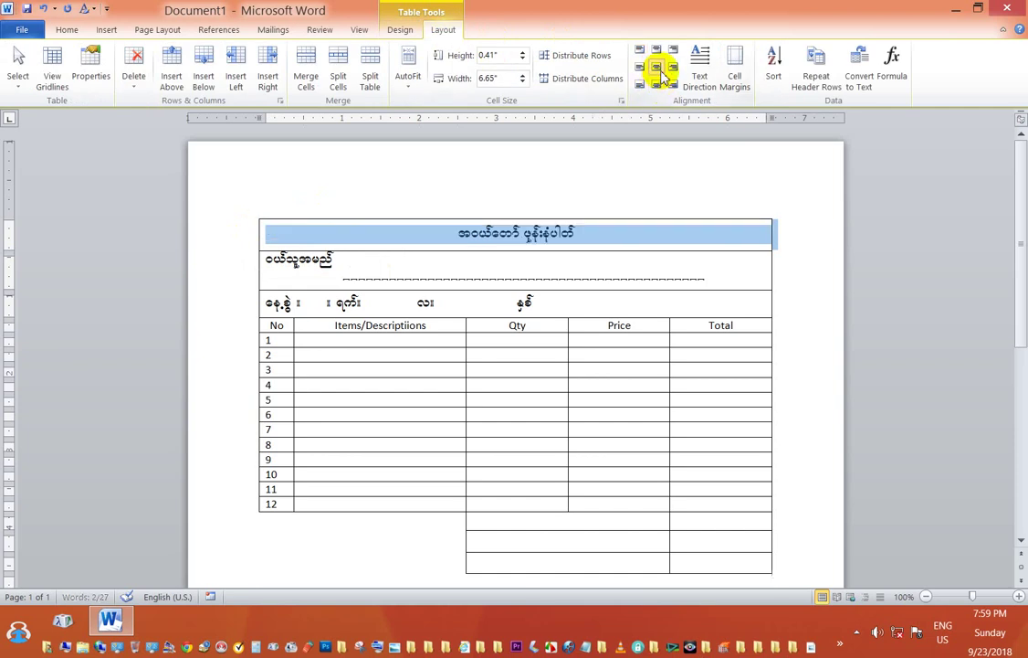
left_click(639, 68)
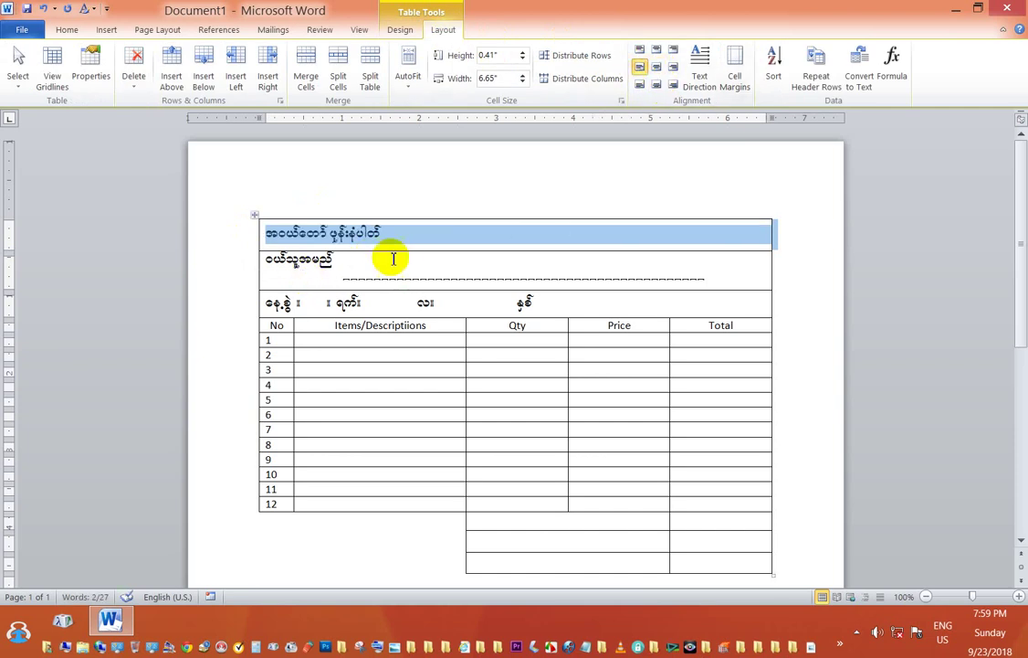
left_click(243, 267)
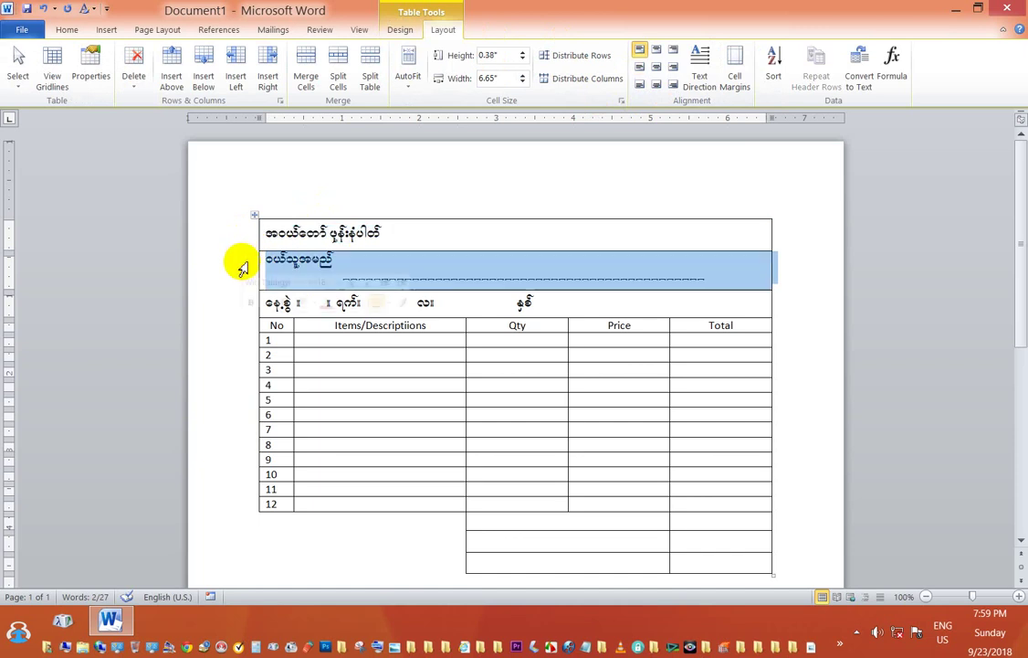
left_click(657, 67)
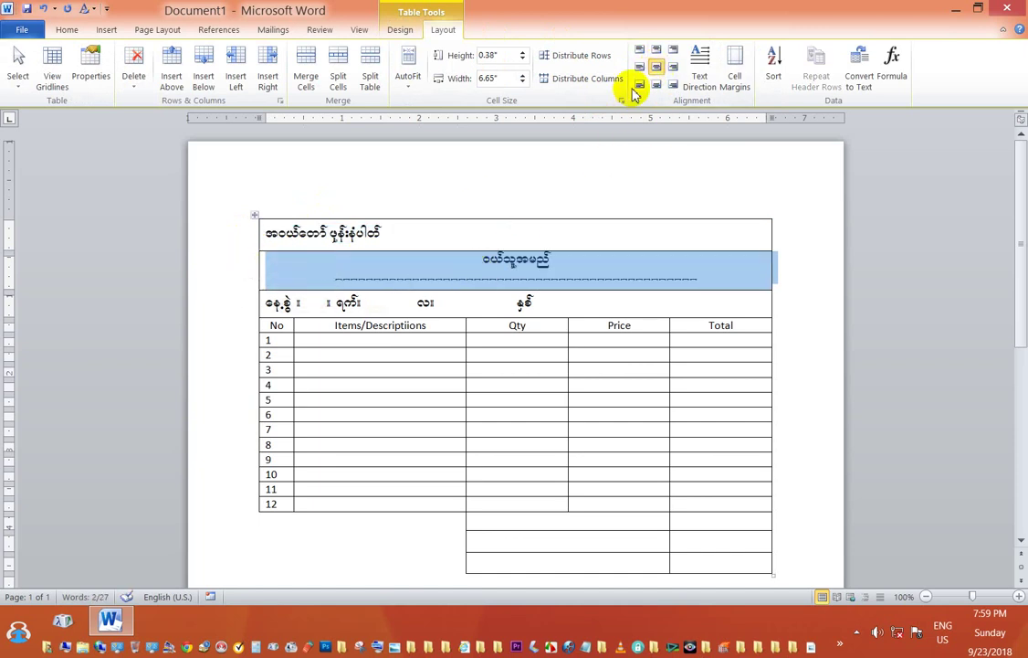
left_click(640, 70)
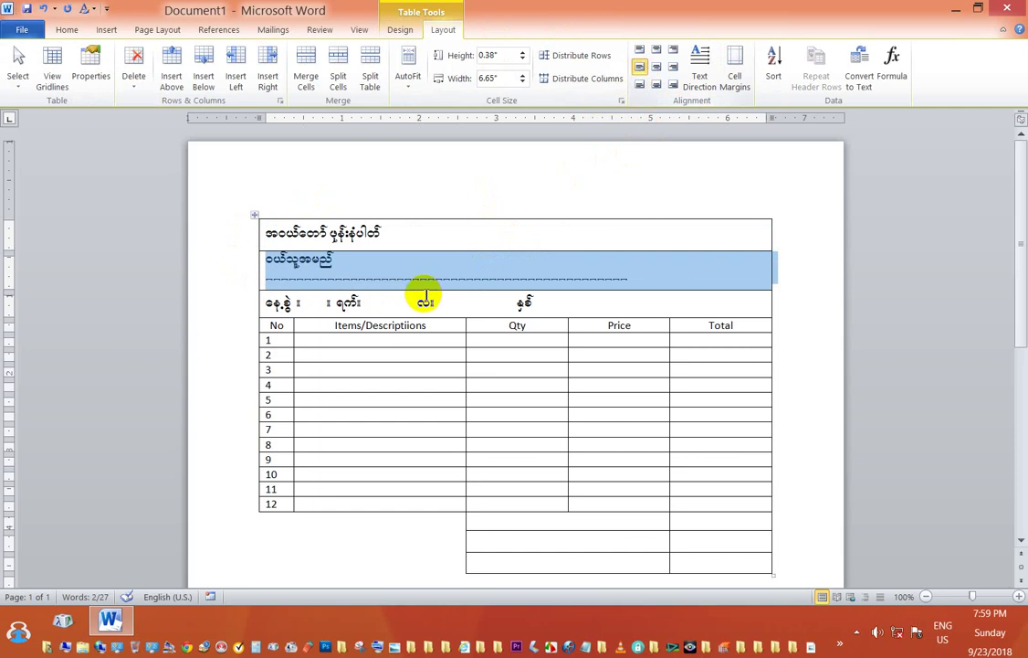
left_click(348, 203)
Add a dashed fill-in line on a new line under the top row's title.
left_click(438, 239)
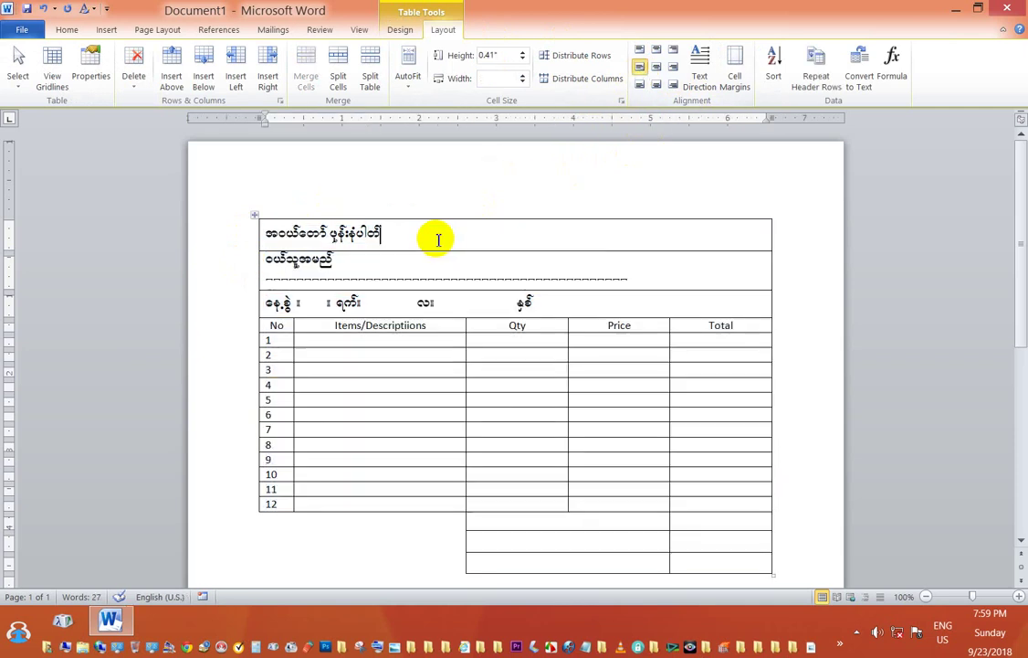
key("Return")
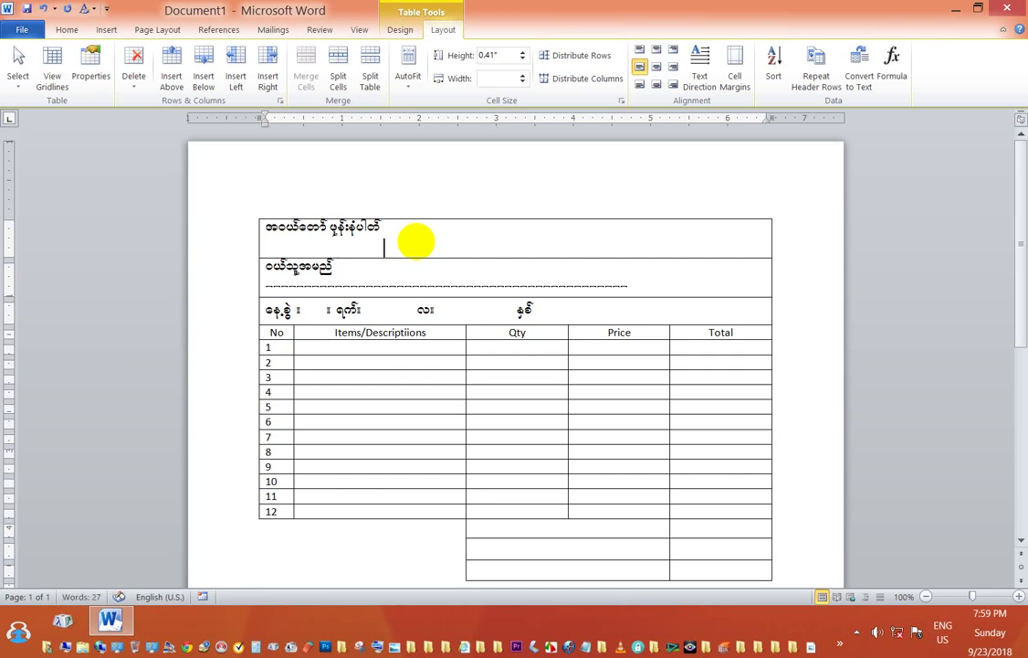
type("--------------------------------")
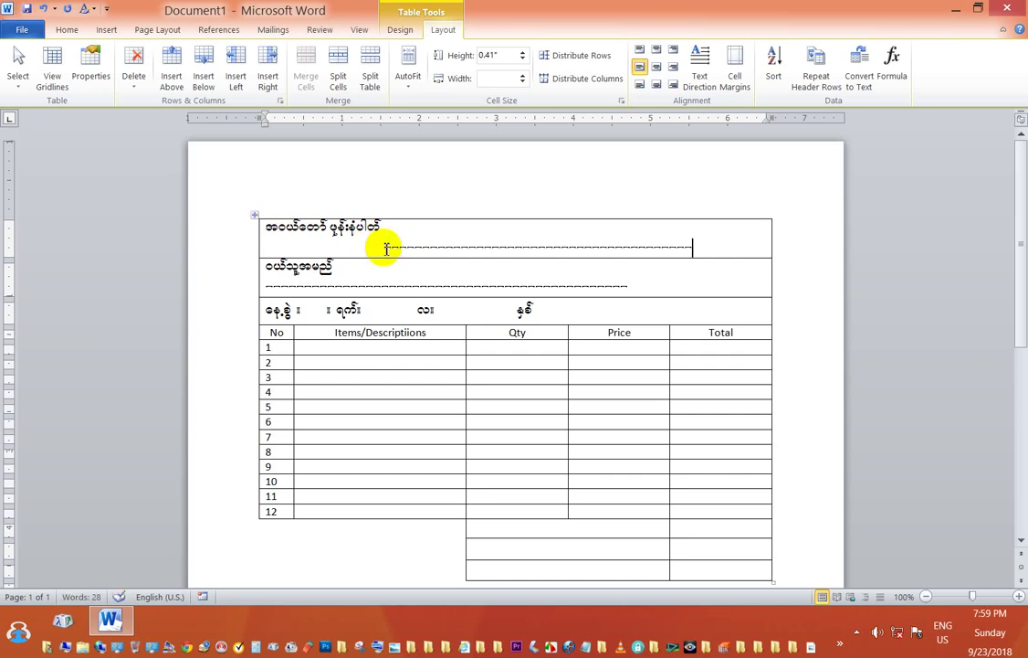
left_click(386, 245)
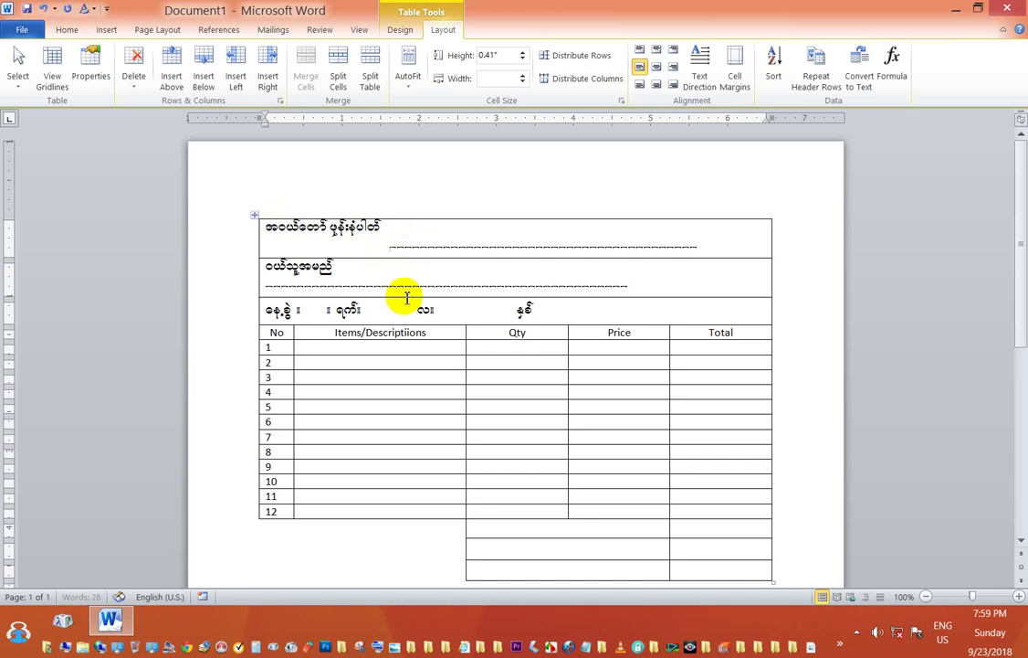
Trim the customer-name row's dash line so it fits on one line, matching the top row.
left_click(265, 285)
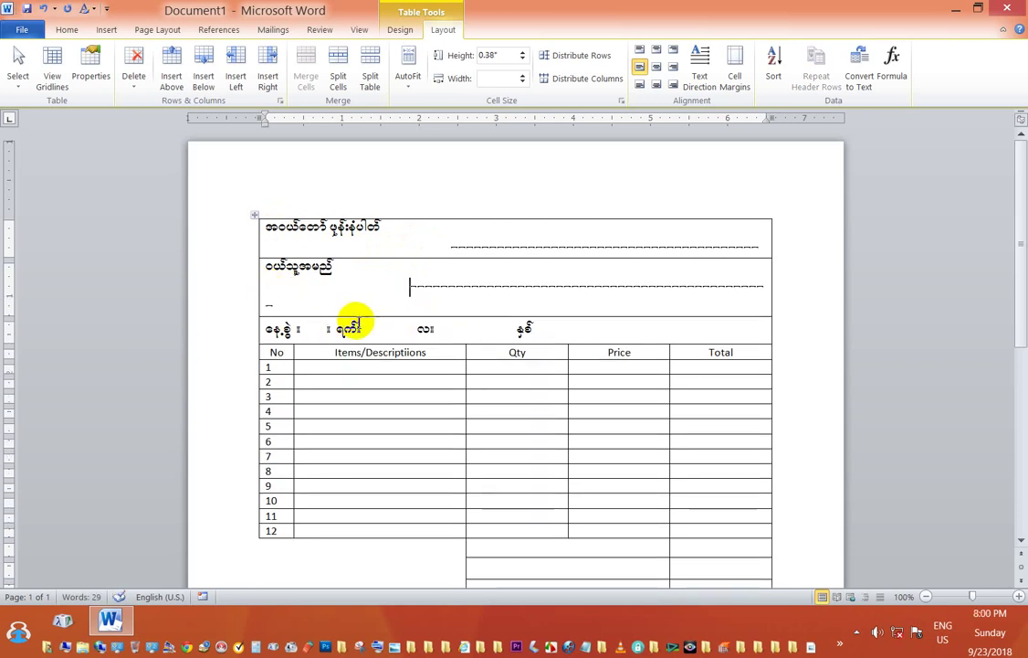
key("BackSpace")
key("BackSpace")
key("BackSpace")
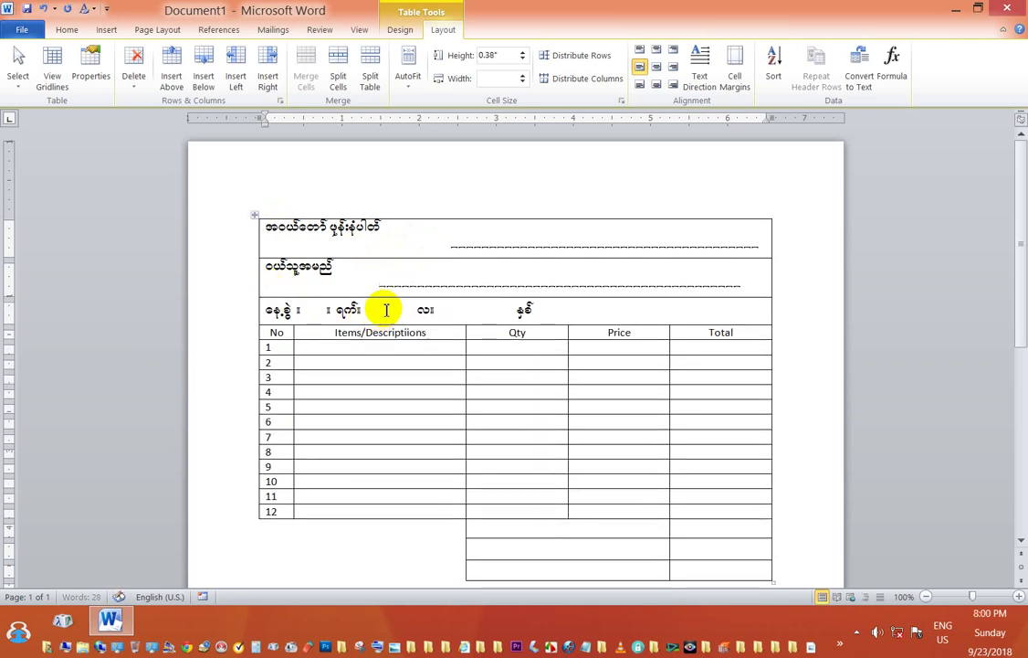
key("BackSpace")
key("Delete")
key("Delete")
key("Delete")
key("Delete")
key("Delete")
key("Delete")
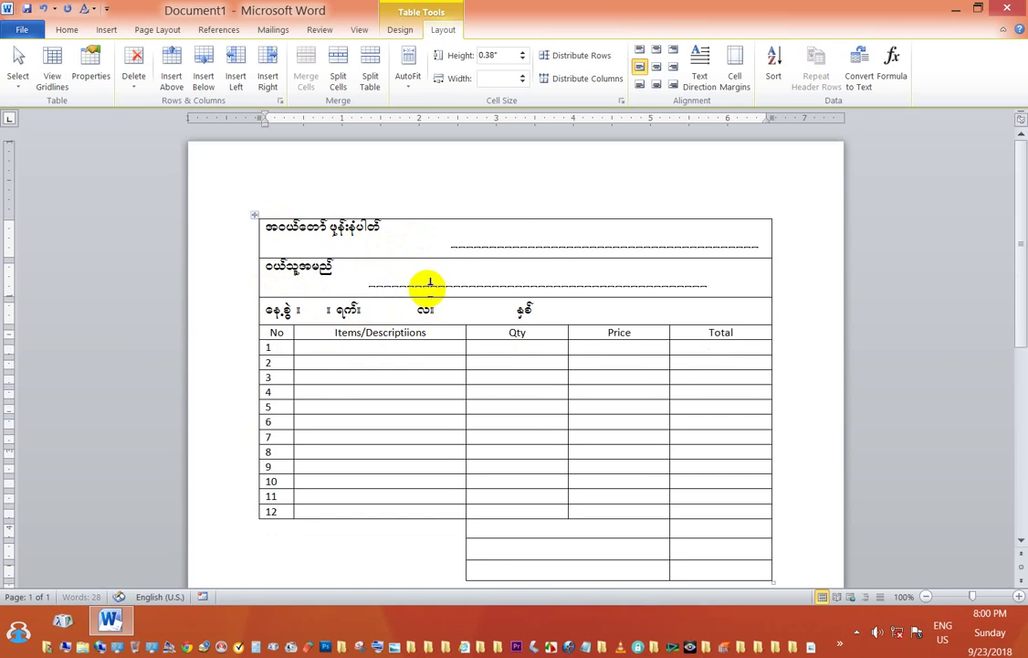
key("Delete")
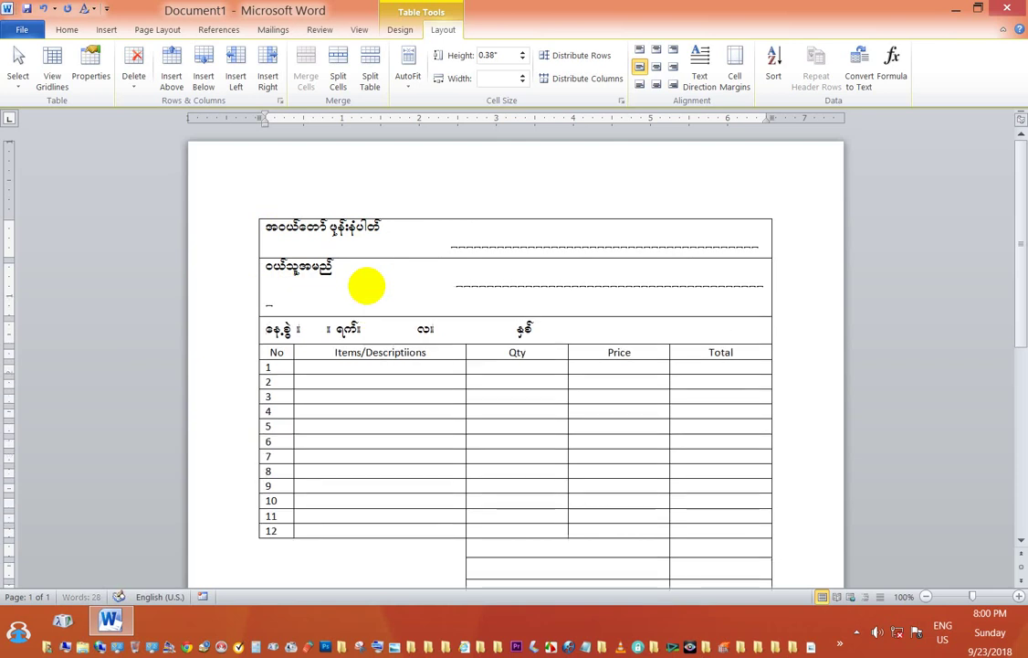
key("BackSpace")
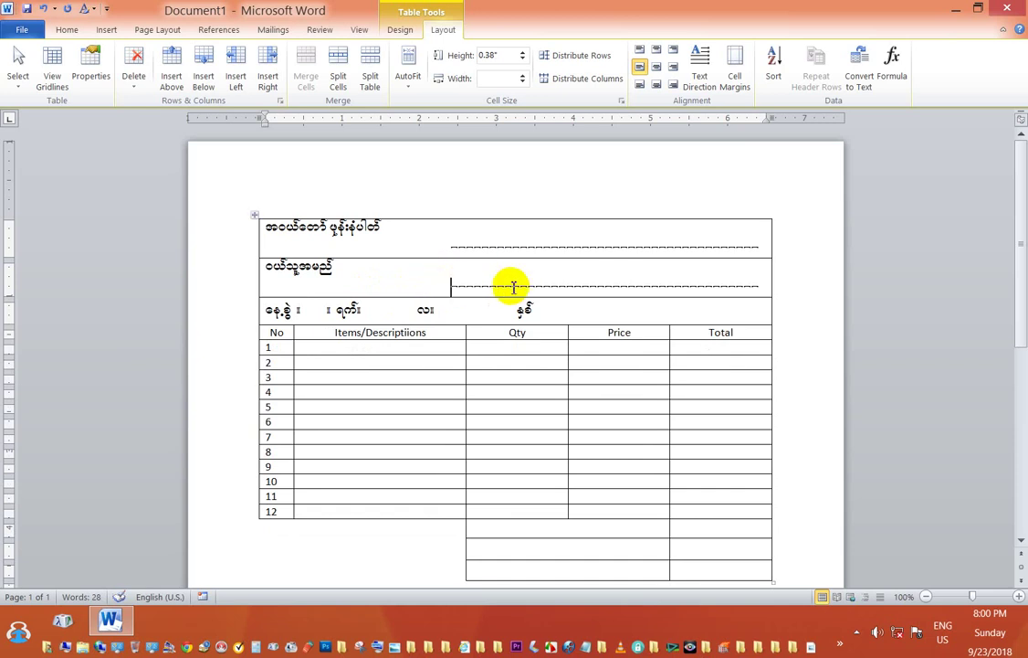
Start saving the document, then cancel the save dialog.
key("ctrl+s")
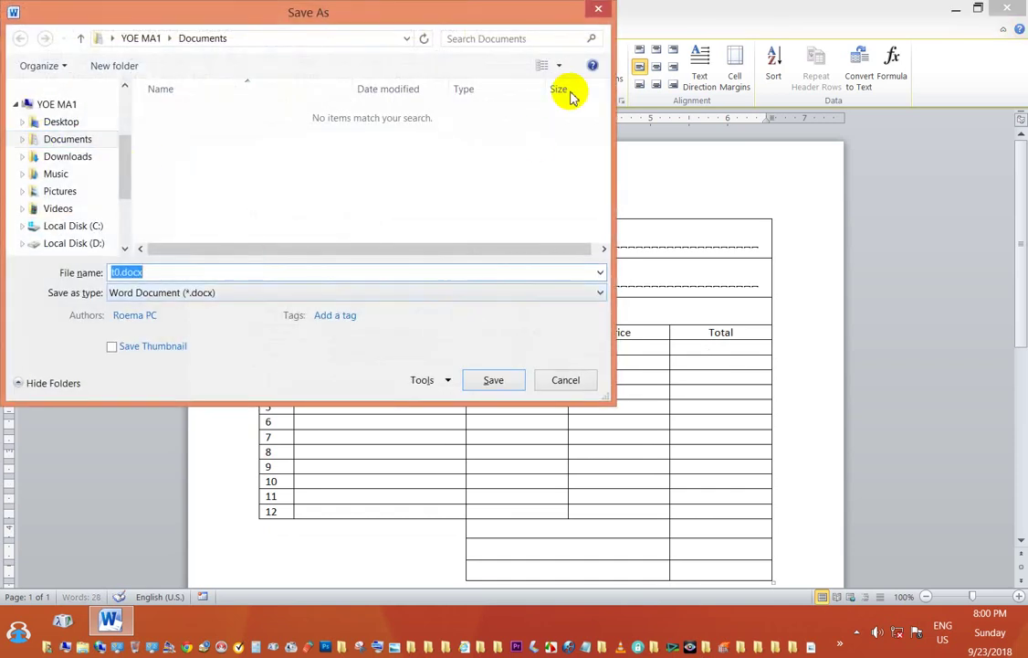
left_click(598, 8)
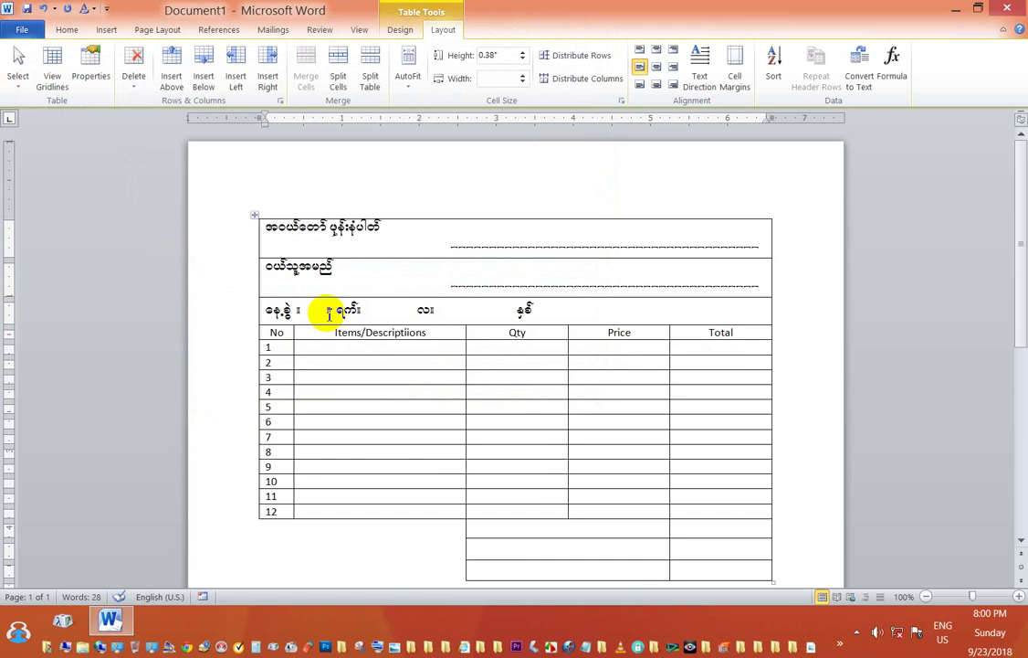
left_click(104, 30)
Draw a new row above the existing table with Draw Table.
left_click(117, 84)
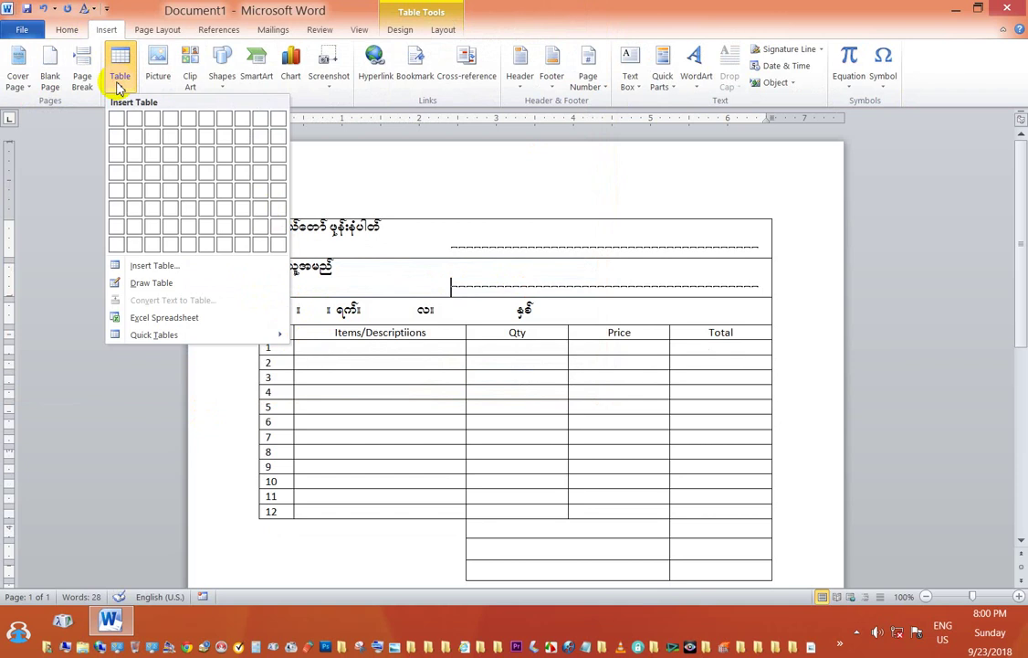
left_click(145, 286)
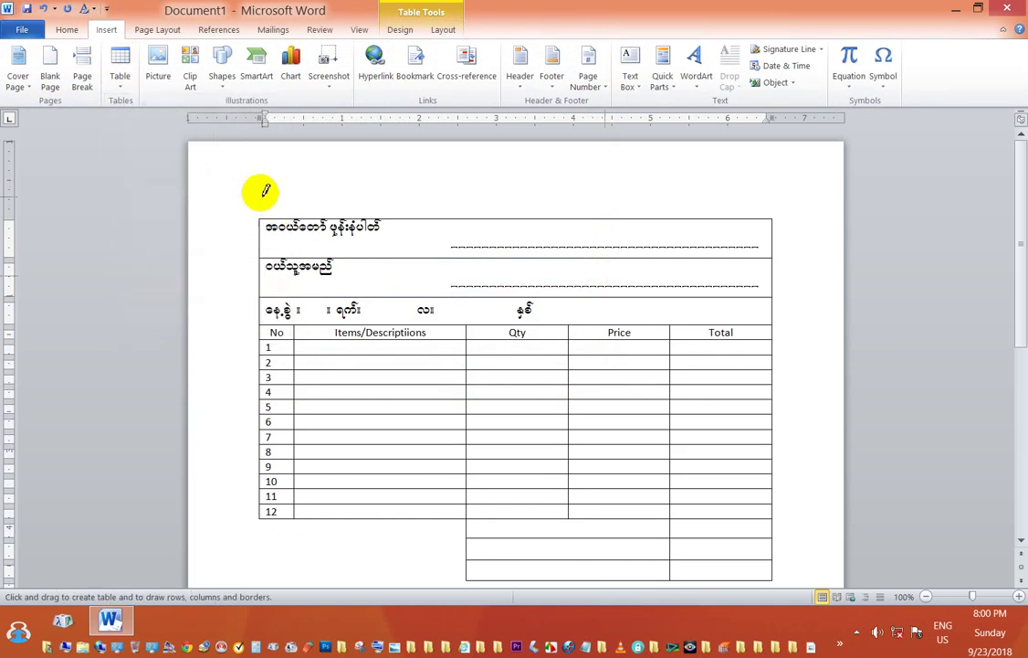
mouse_move(260, 185)
left_mouse_down()
mouse_move(785, 217)
mouse_move(776, 214)
left_mouse_up()
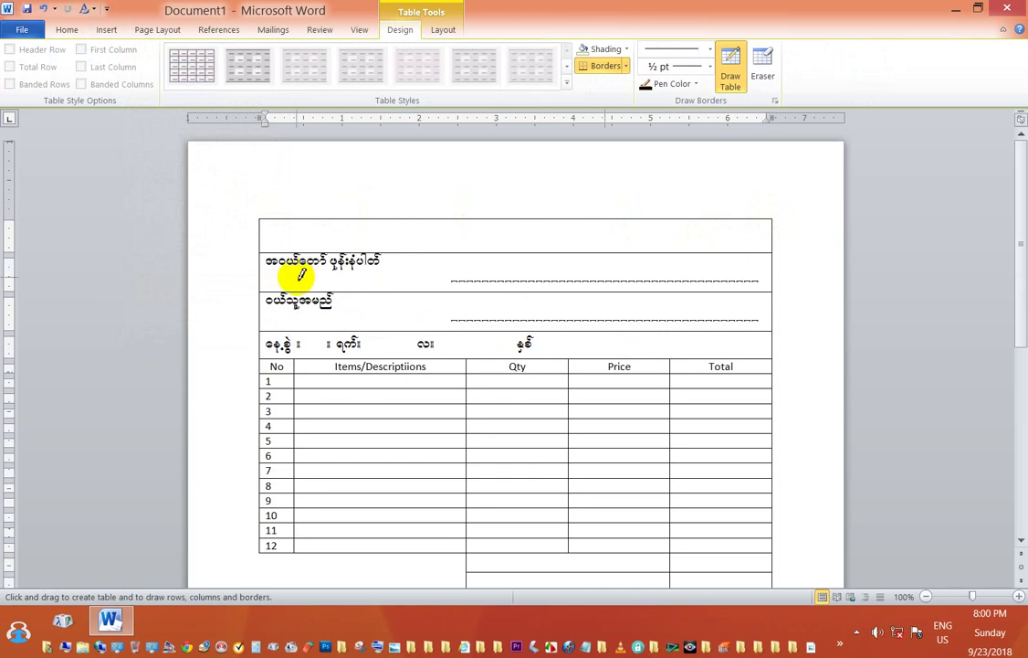
Type the shop's Myanmar name, its address and its phone number in the new row.
type("ရှိမ")
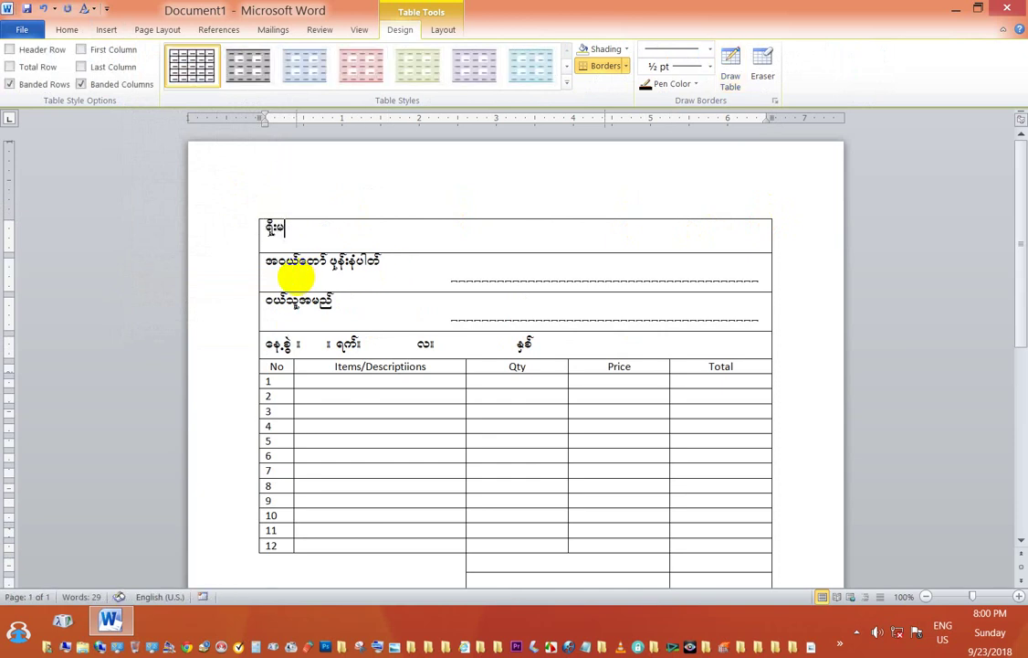
type(" ဒီဂ")
type("ျစ်တယ်")
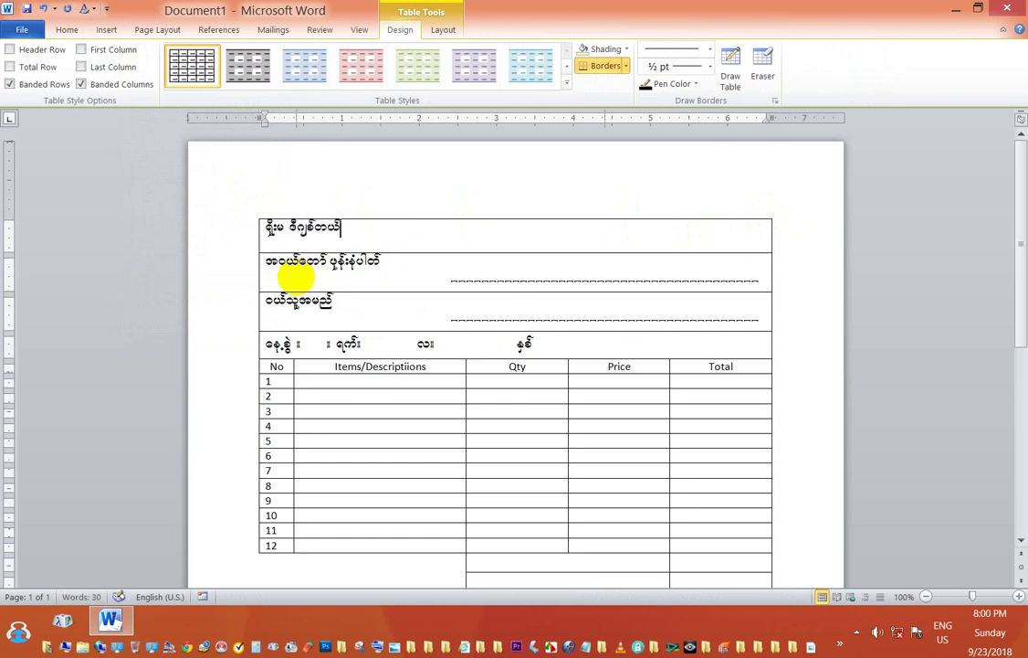
type("ခေတ်ပုံနှ")
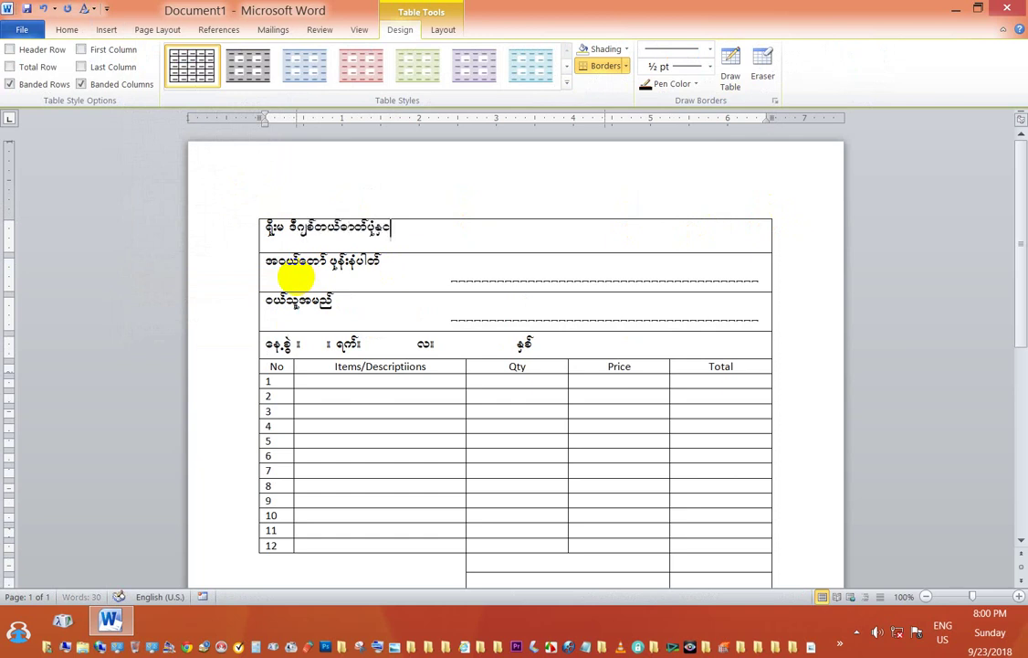
type("ိပ်မီ")
type("ဒီယာ")
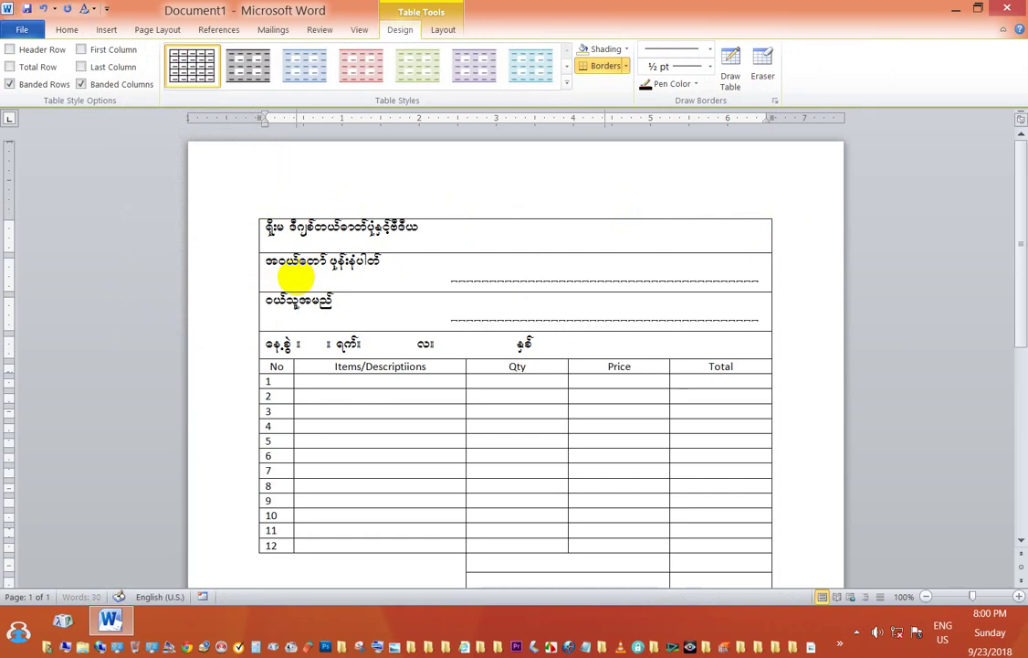
type("ရှိက်ကူးတည်း")
type("ဖြစ်ရေးဆိုင်")
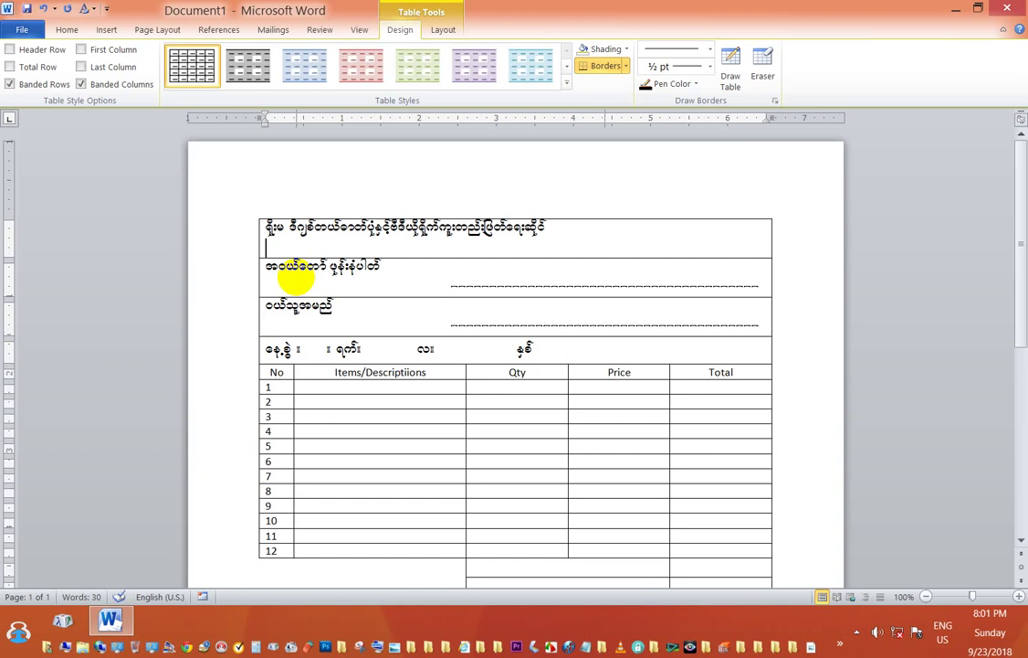
type("အ")
type("လယ်ဈ")
type("ေး")
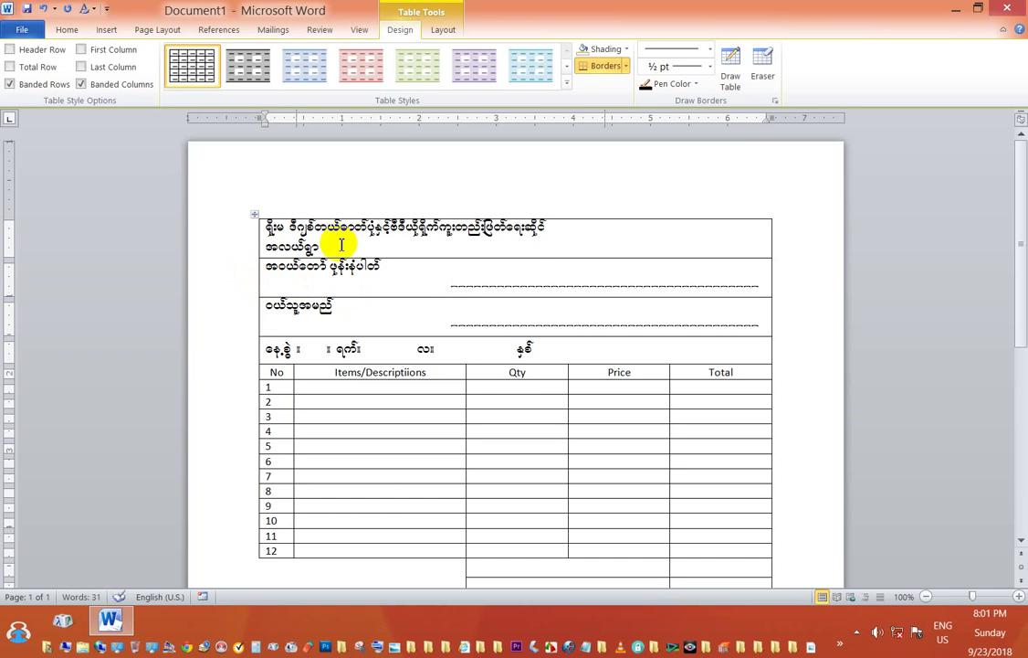
type("၊")
type(" လ")
type("ှိုင်")
type("သာယာ")
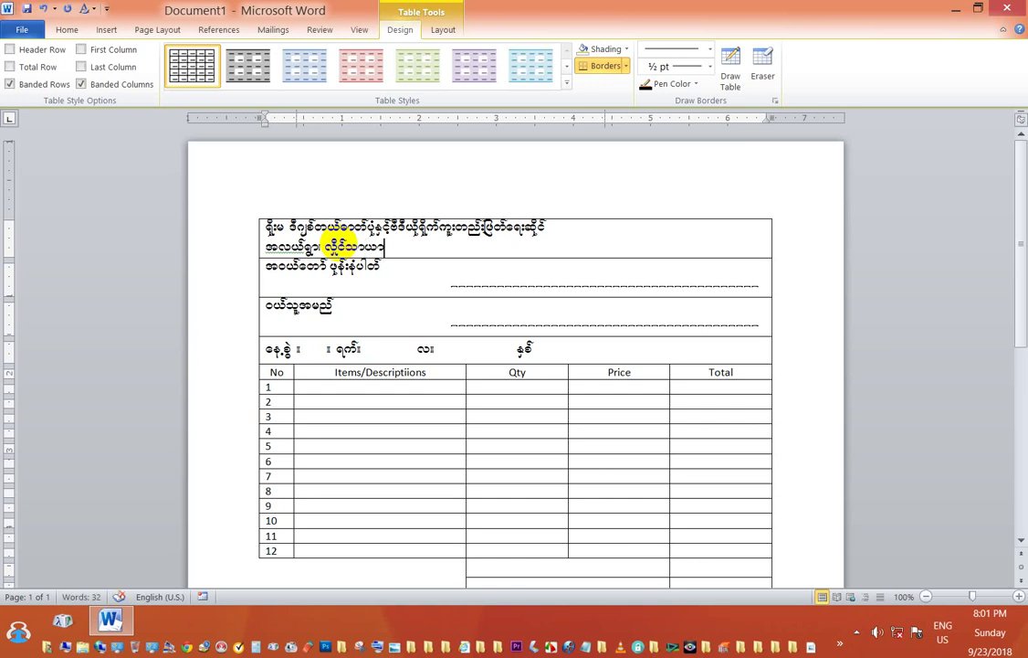
type("မြို့နယ်")
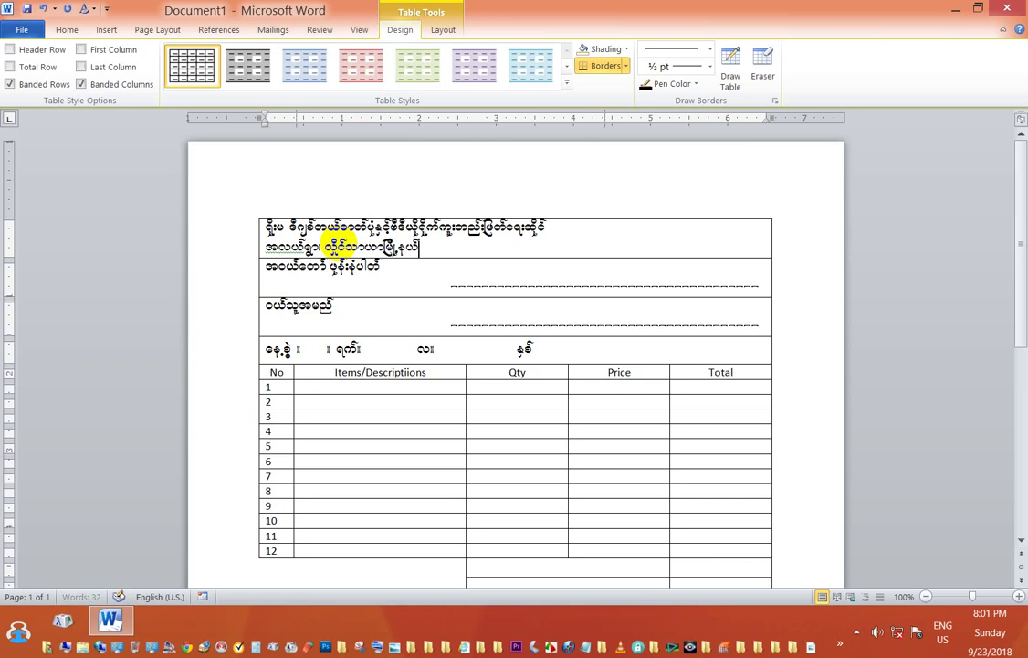
type("၊ ရ")
type("တိုင်း")
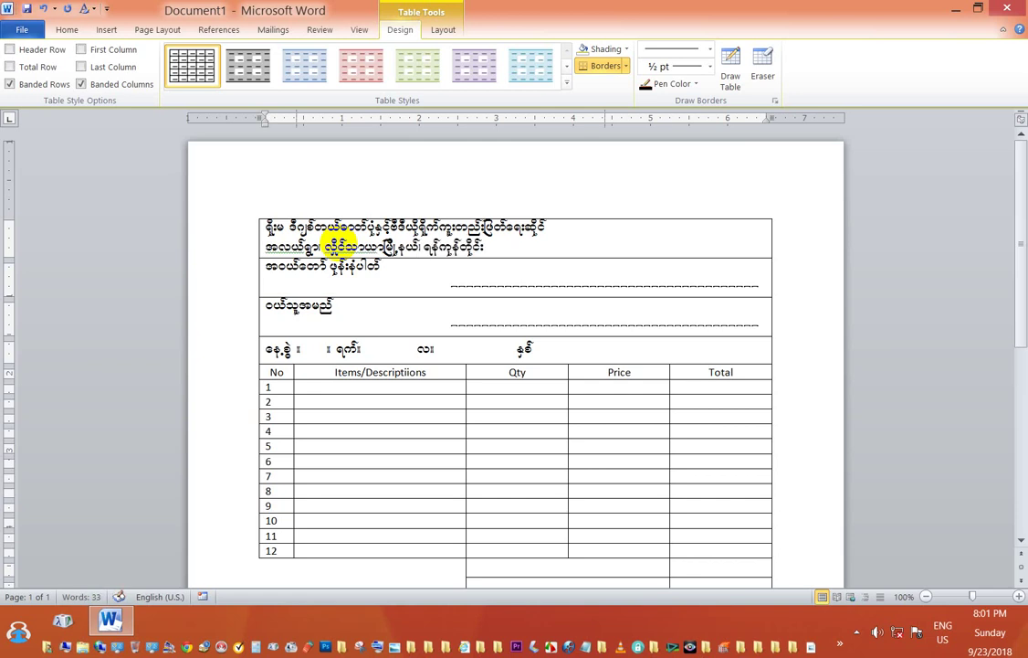
type("။ဖုန်း")
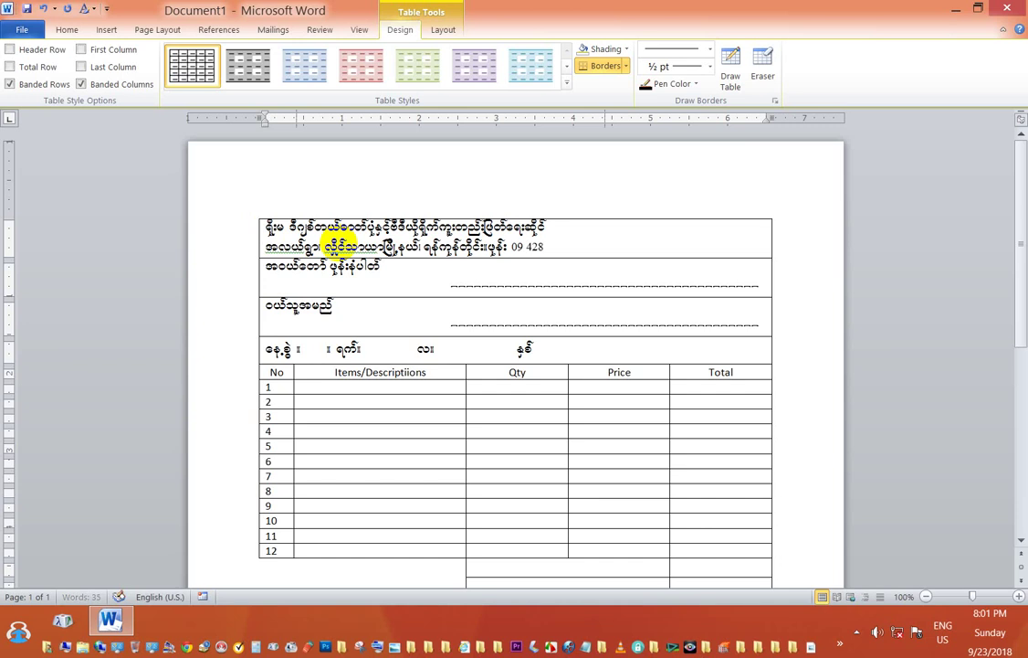
Enlarge the top row's shop name and address to 20 pt and centre them in the cell.
left_click_drag(266, 226, 242, 247)
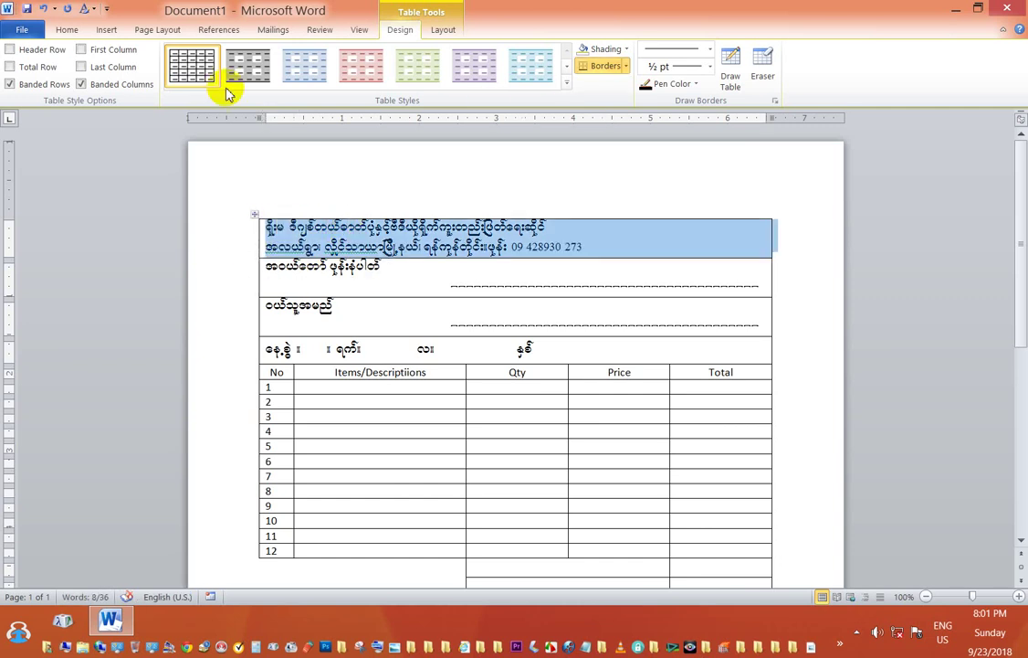
left_click(66, 28)
left_click(227, 57)
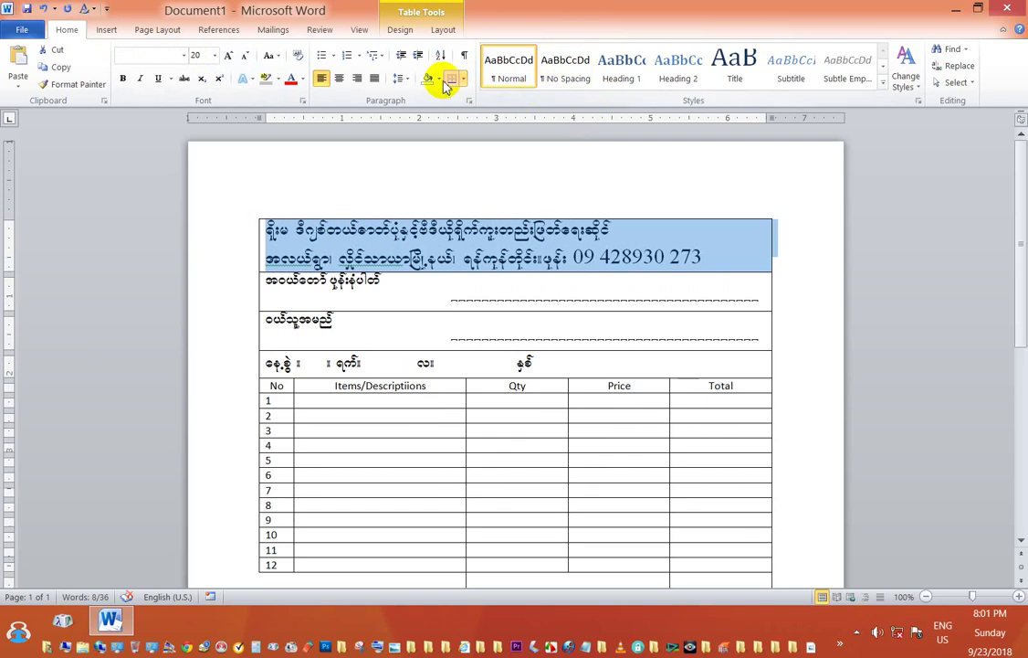
left_click(443, 30)
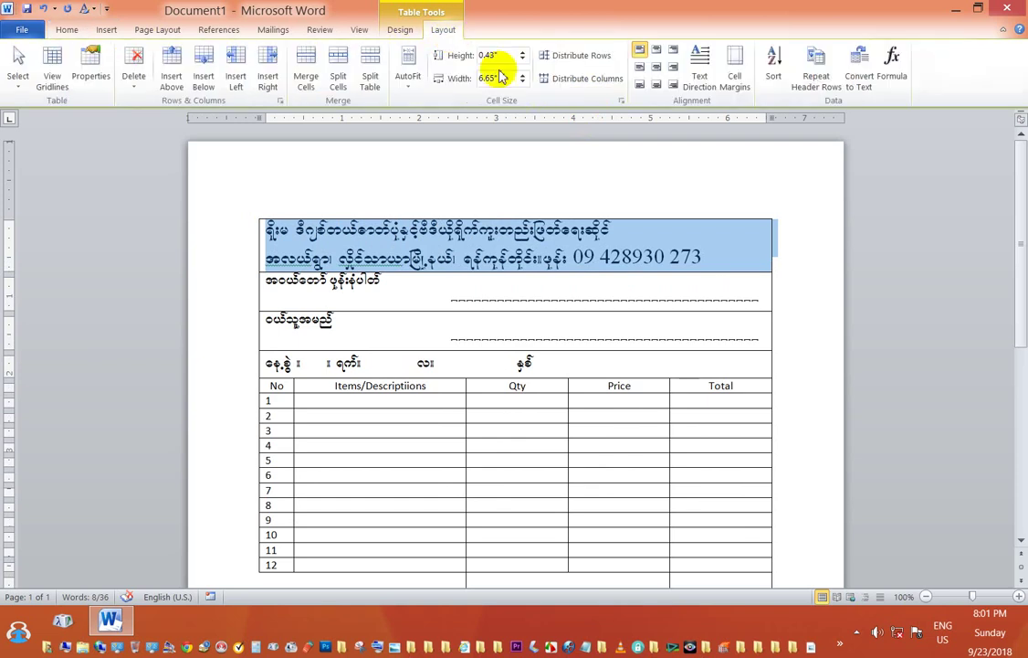
left_click(657, 66)
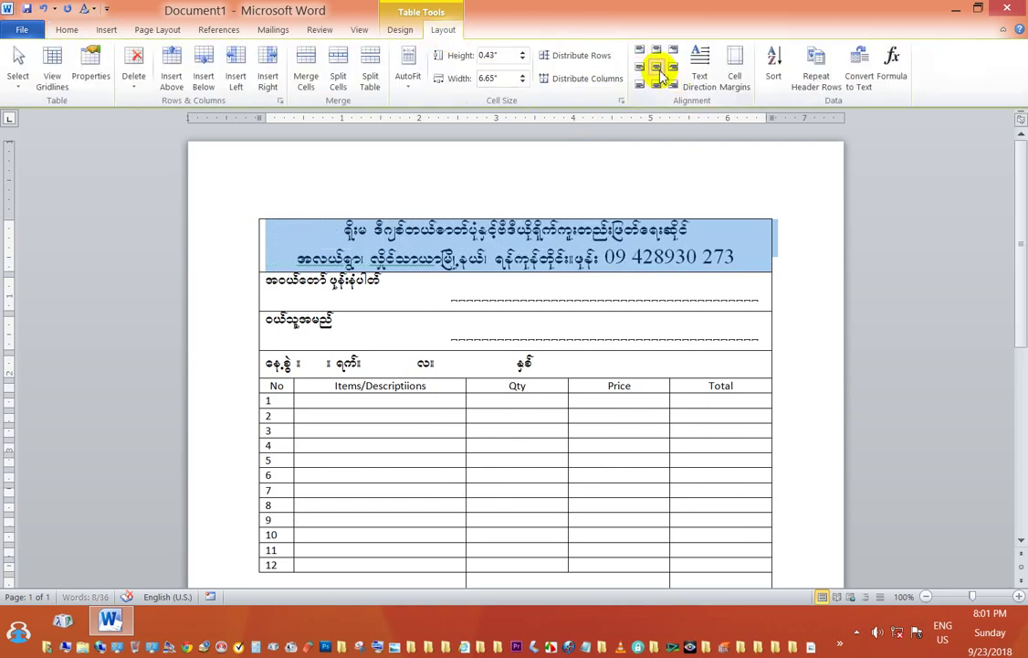
left_click(340, 228)
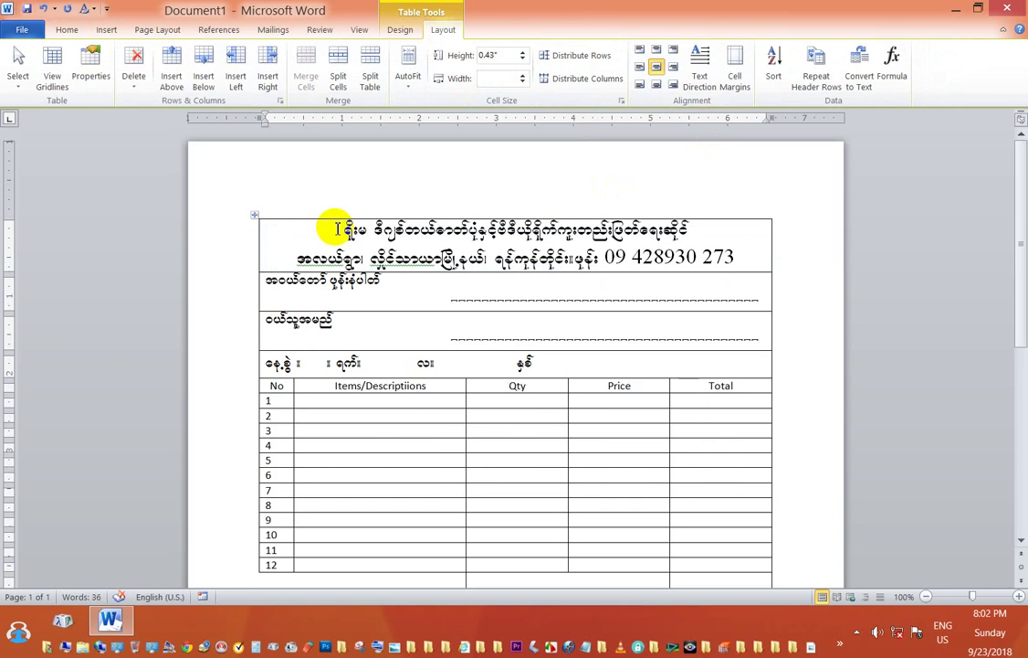
Type the total label စုစုပေါင်း in the first summary row.
scroll(415, 285, "down", 3)
scroll(416, 284, "up", 2)
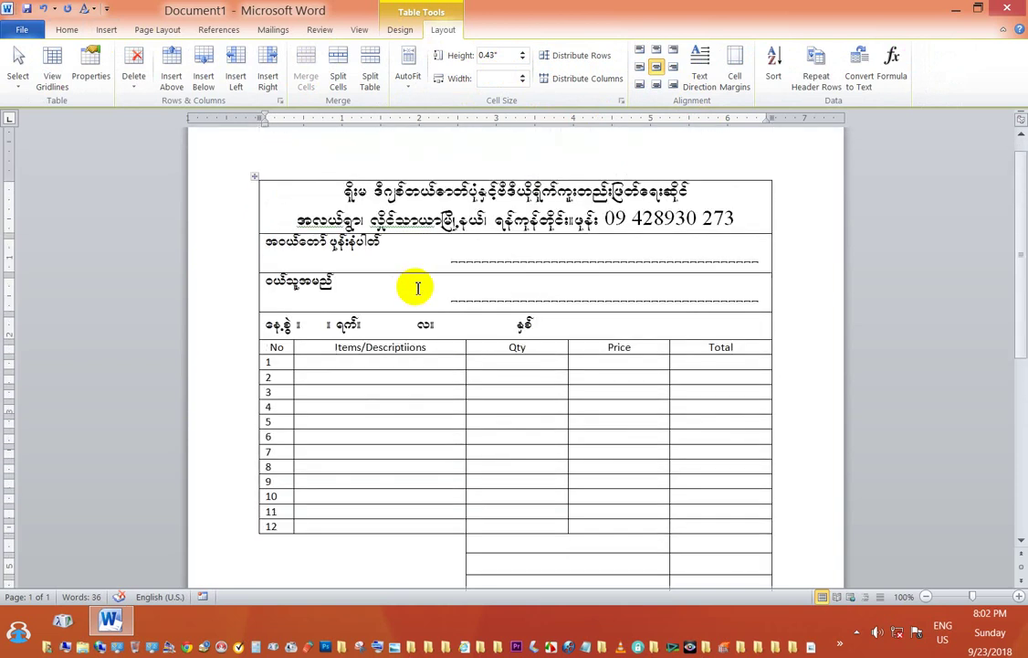
scroll(418, 288, "down", 2)
scroll(417, 288, "down", 2)
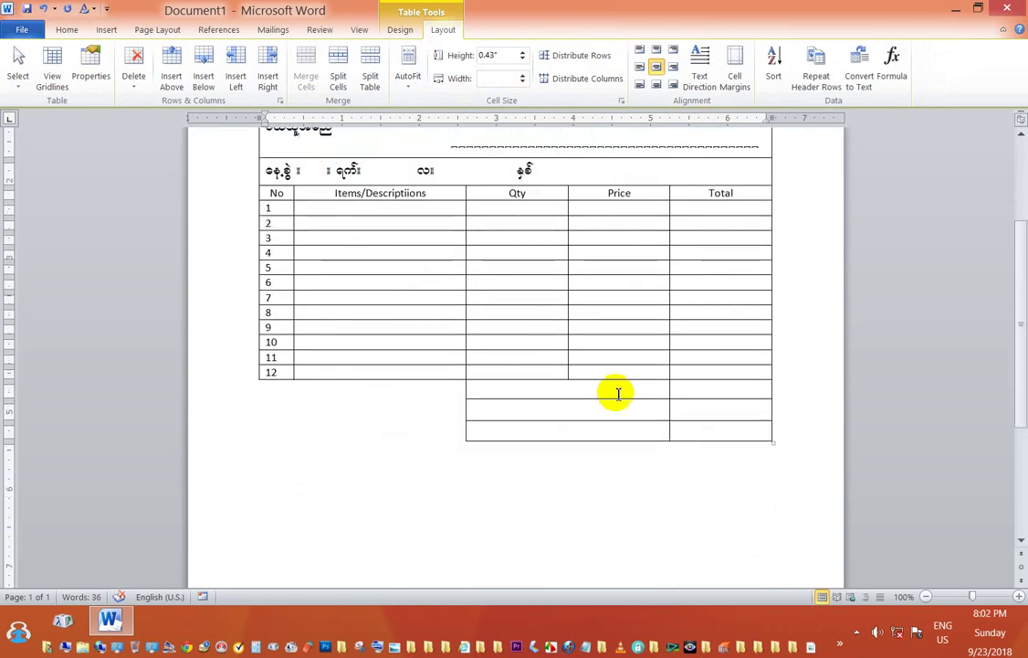
left_click(557, 392)
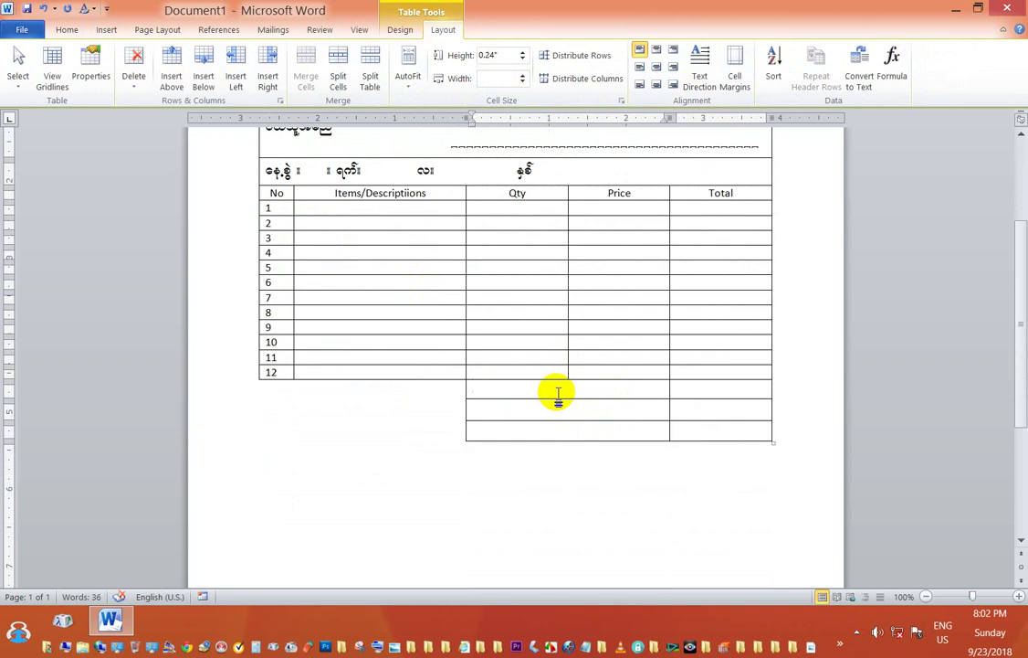
type("စ")
type("ုစုပေါ")
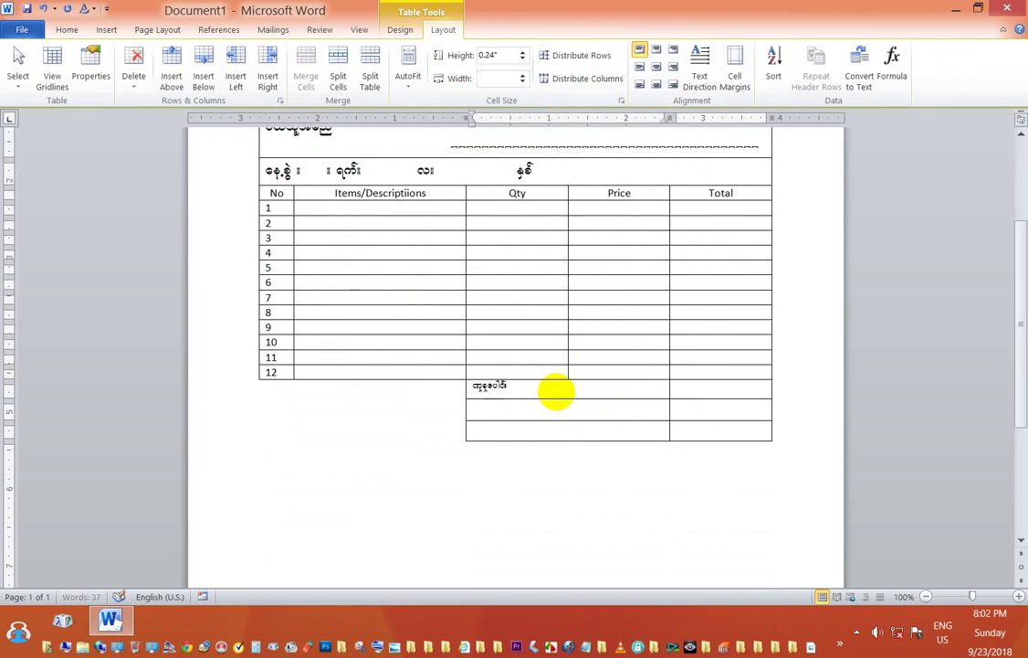
type("င်း")
left_click_drag(556, 392, 475, 393)
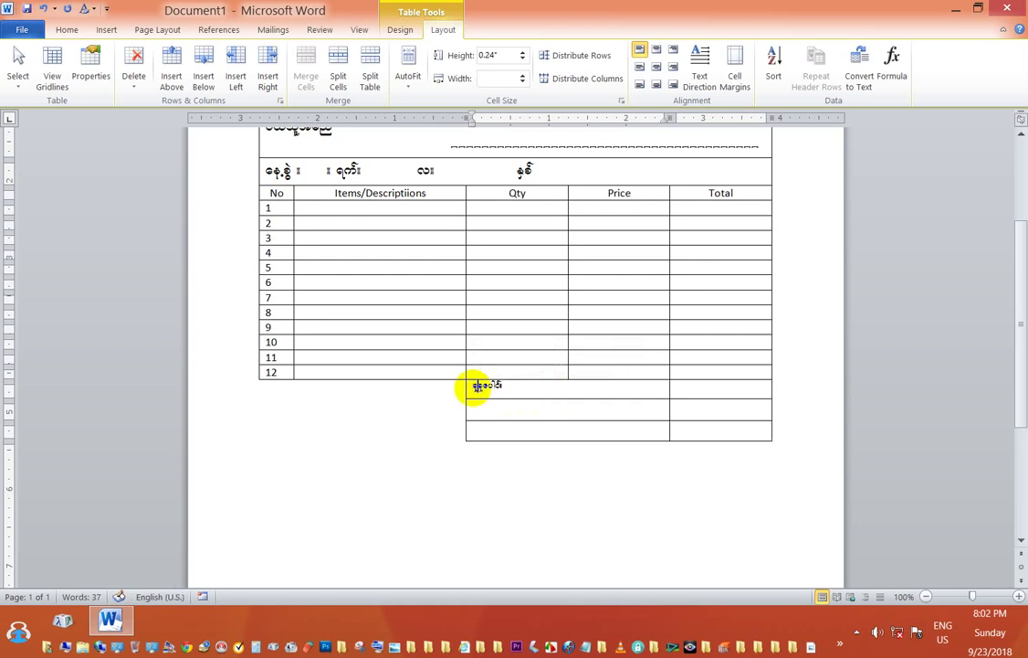
Enter the deposit label စရံငွေ in the second summary row, replacing a mistyped word.
left_click(524, 417)
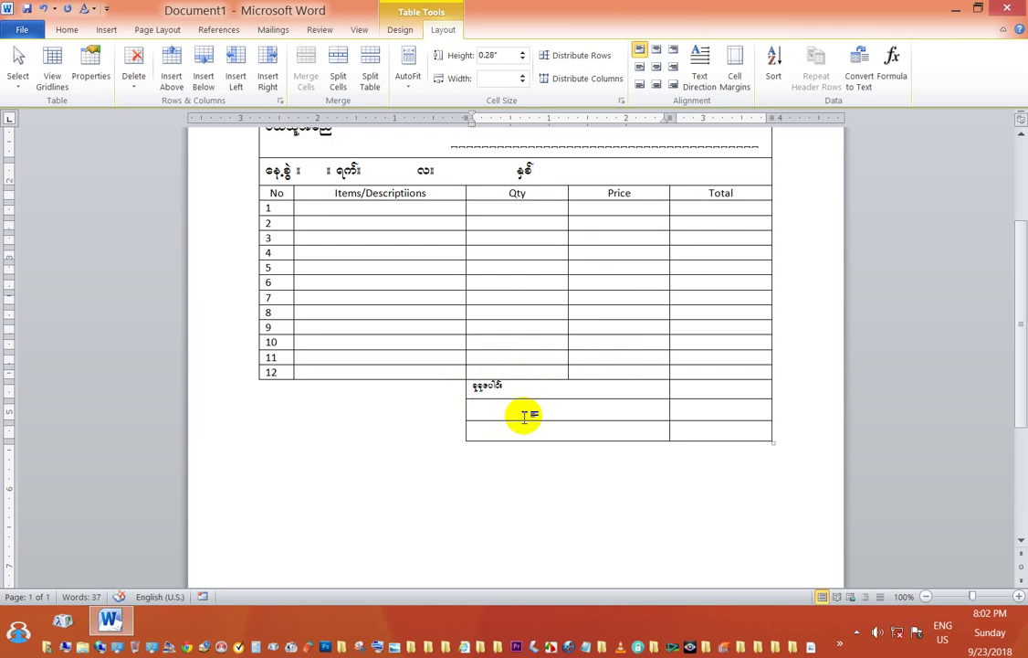
type("ေလ်ာ့")
type("ာ")
type("ာ့")
double_click(479, 411)
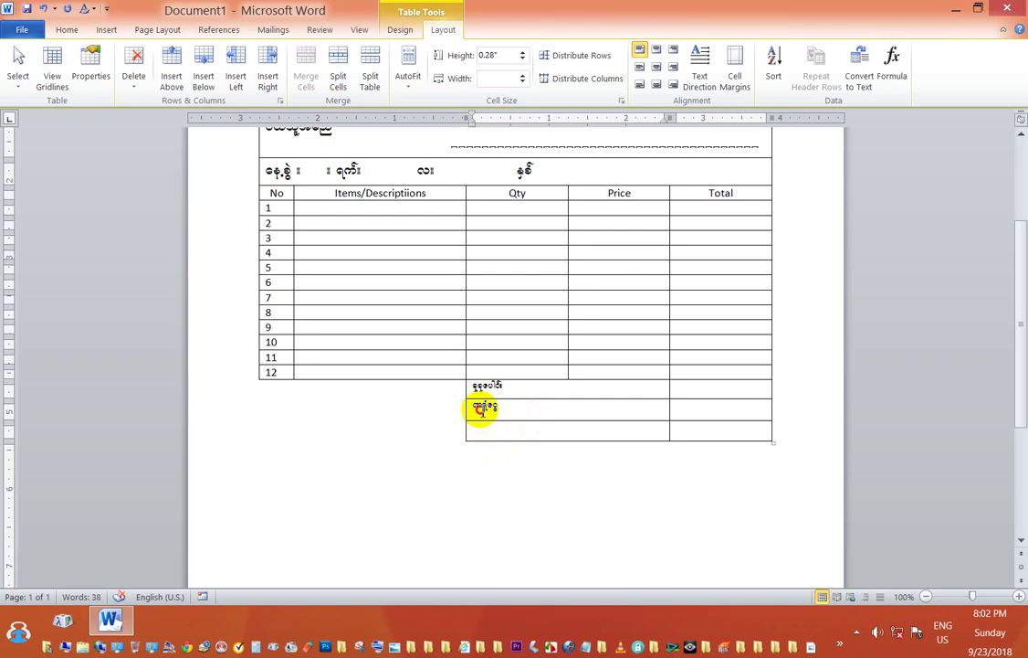
type("စရံငွေ")
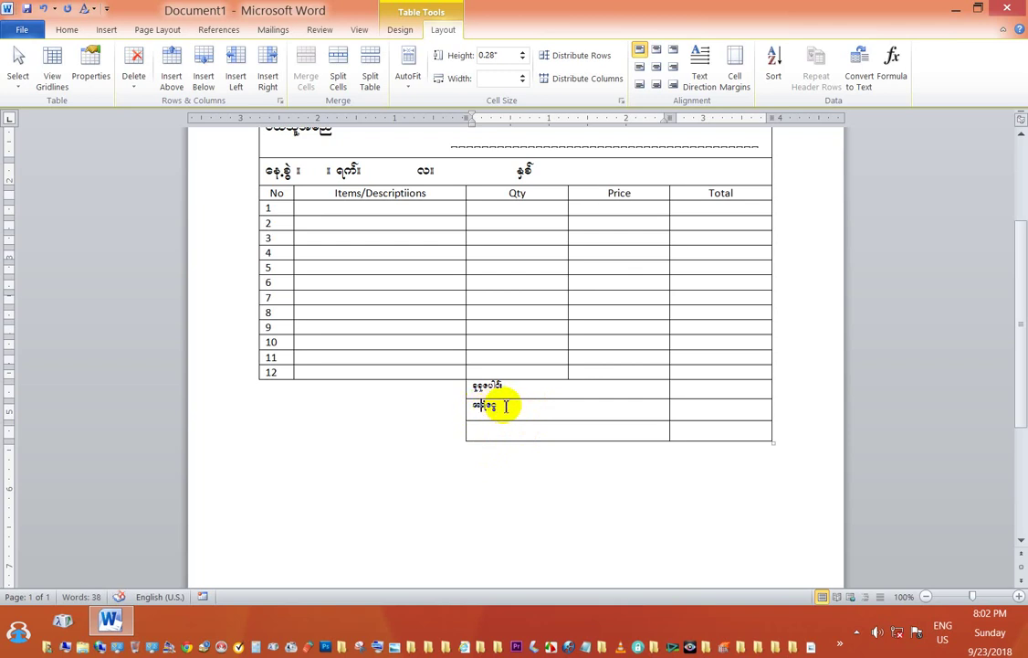
key("BackSpace")
key("BackSpace")
key("BackSpace")
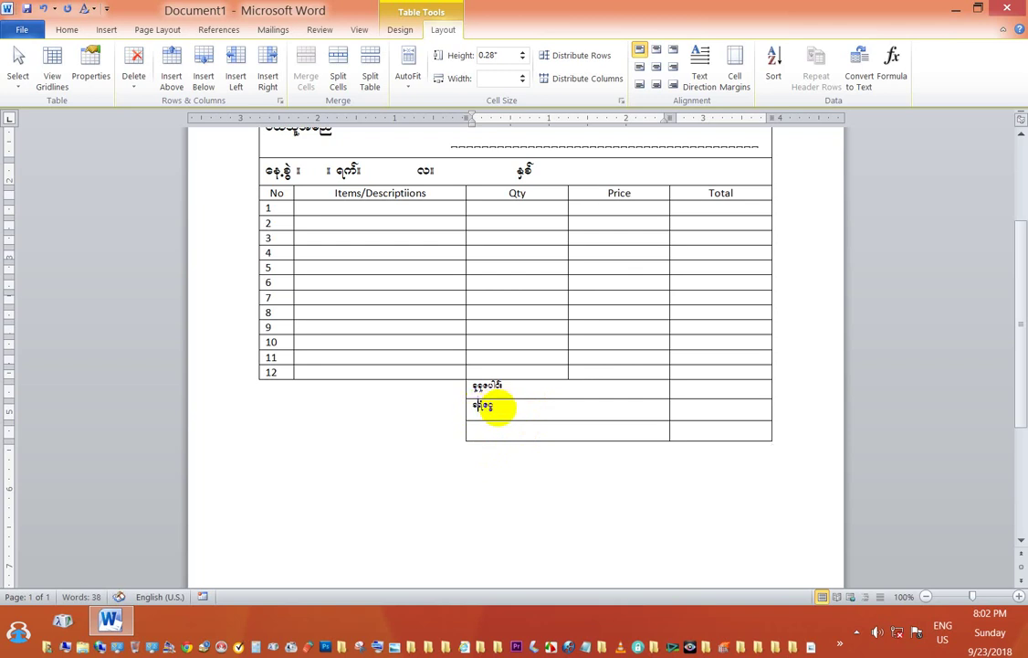
type("ငွေ")
Type the balance label ကျပ် in the last summary row.
left_click(492, 428)
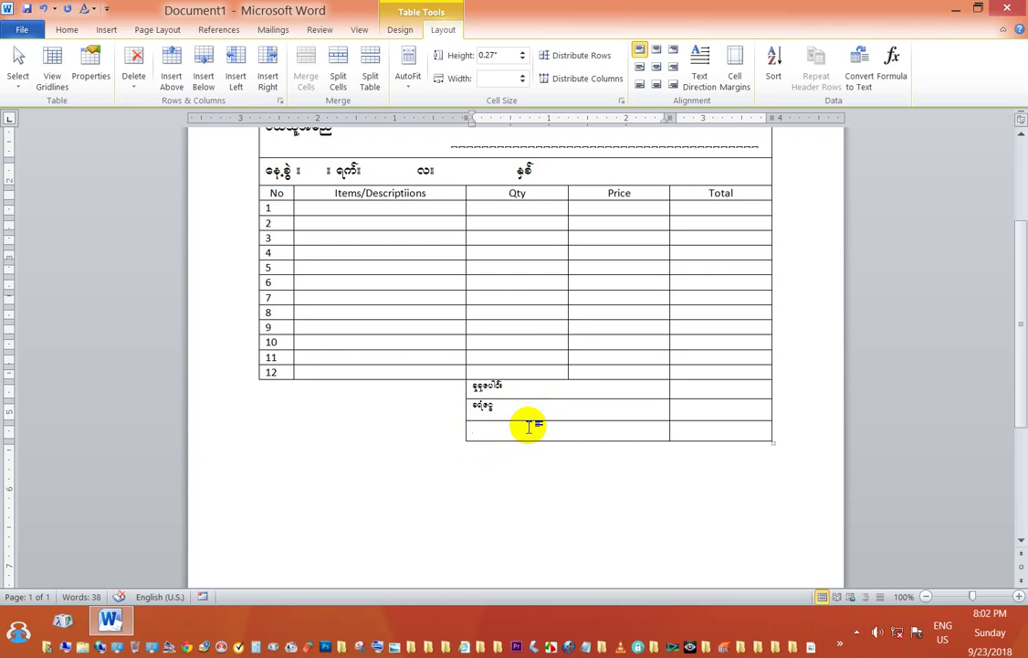
type("u")
key("BackSpace")
key("BackSpace")
type("ကျပ်")
Right-align the labels in all three summary rows with Align Center Right.
left_click(451, 395)
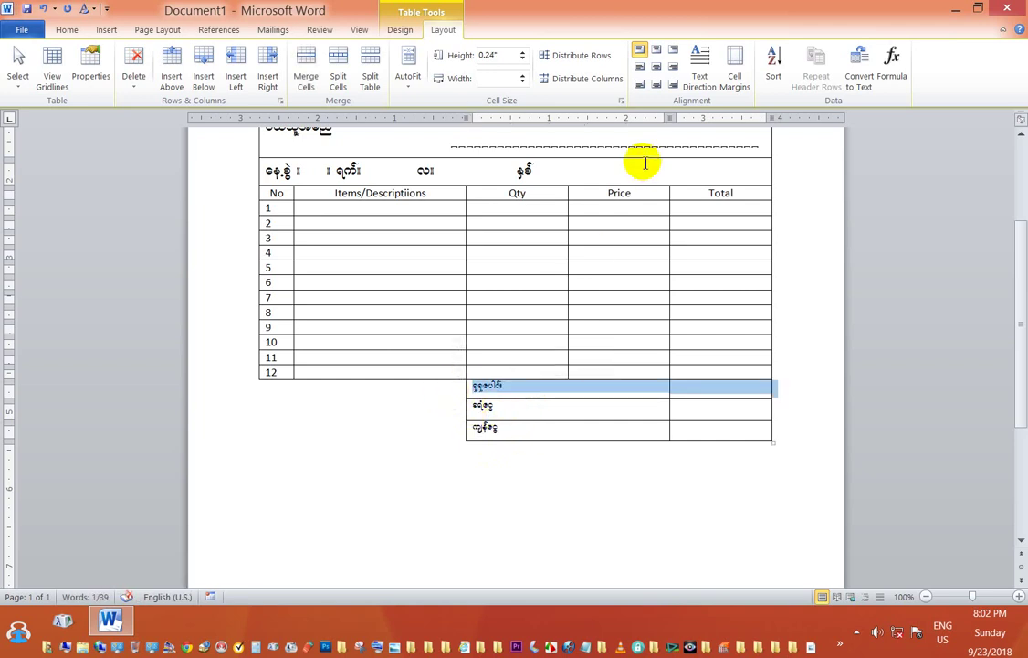
left_click(673, 67)
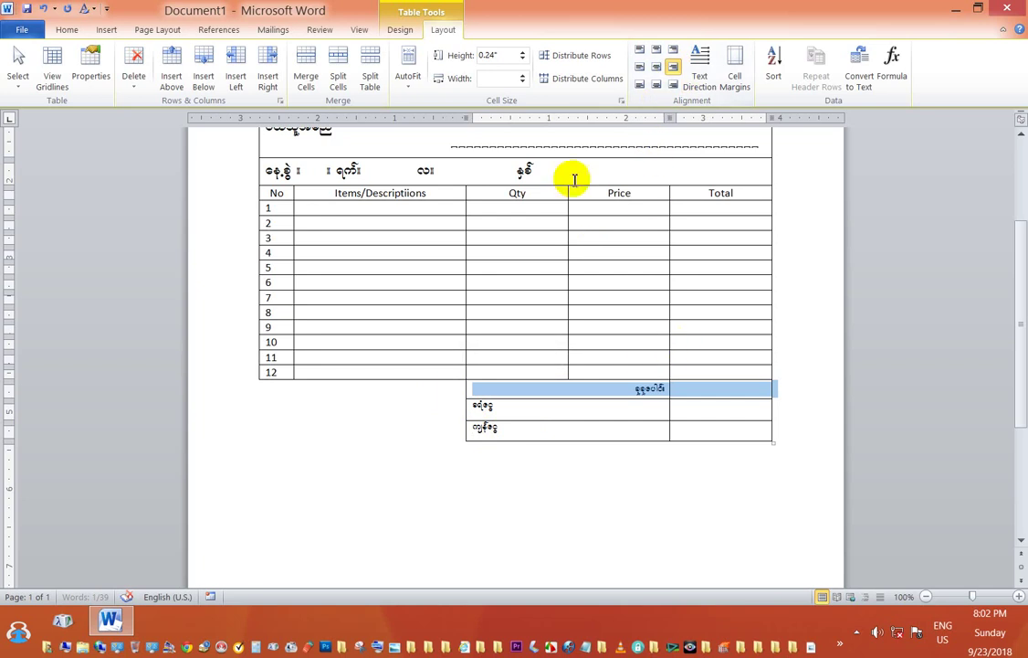
left_click(450, 411)
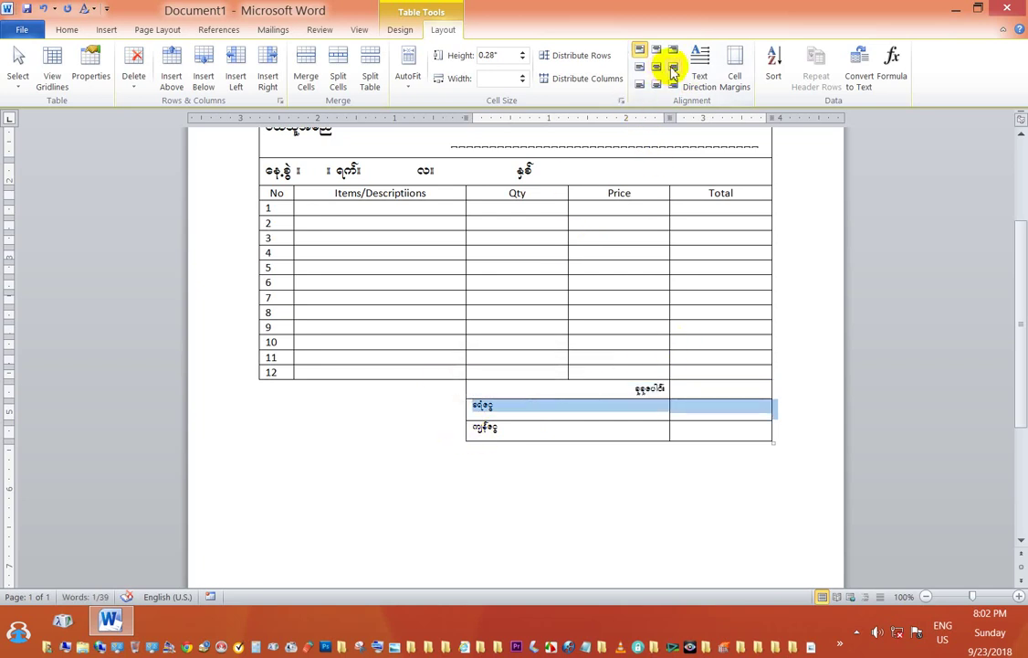
left_click(673, 67)
left_click(451, 427)
left_click(451, 435)
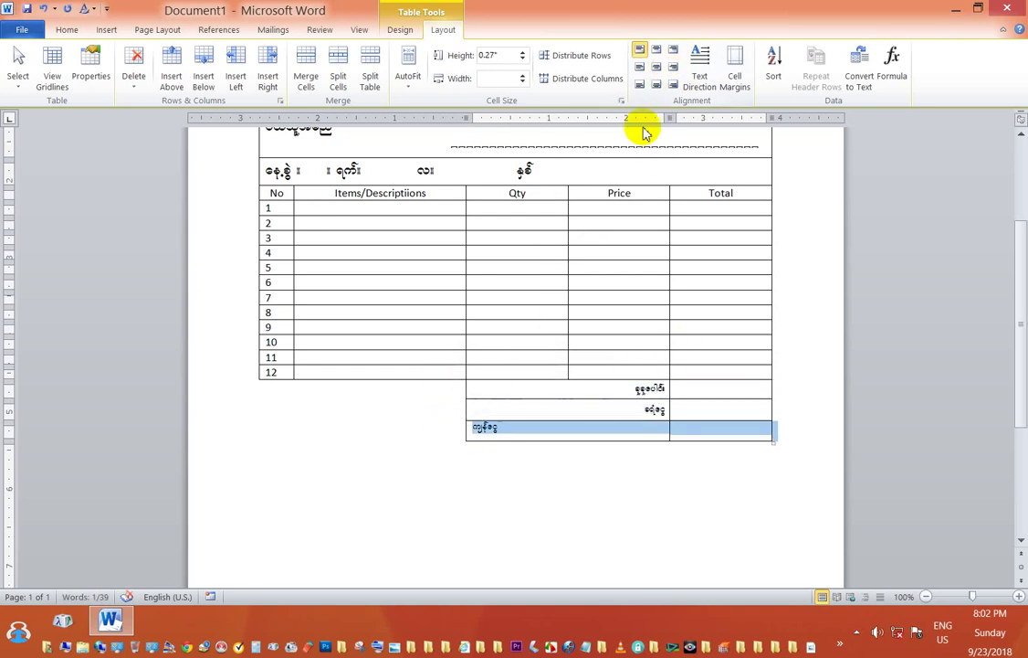
left_click(674, 67)
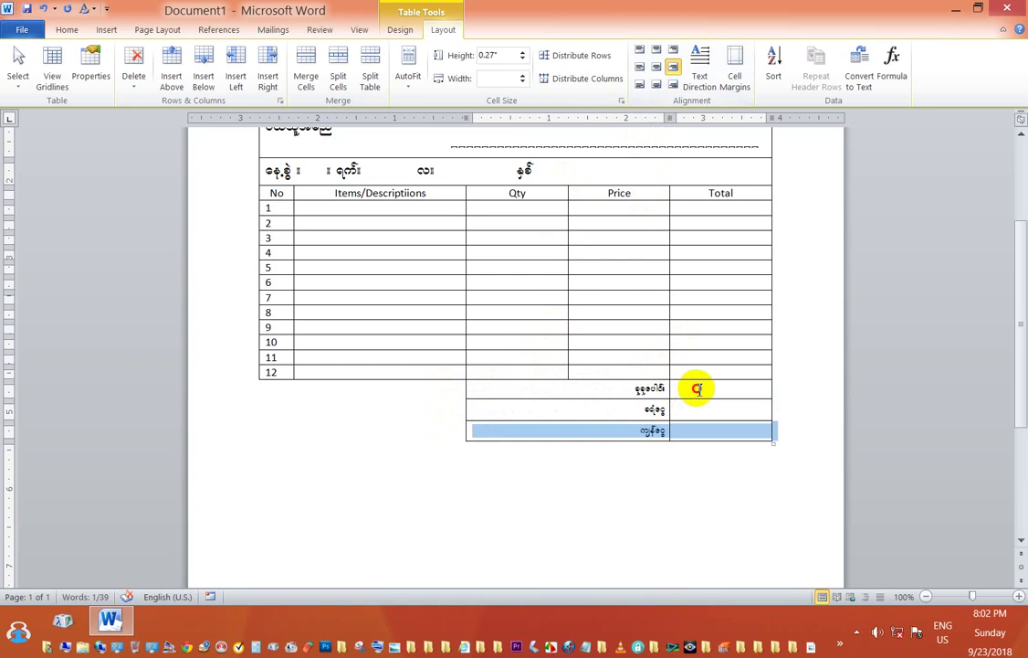
left_click(698, 390)
Bring up the table context menu at row 5 of the item grid.
scroll(699, 390, "up", 2)
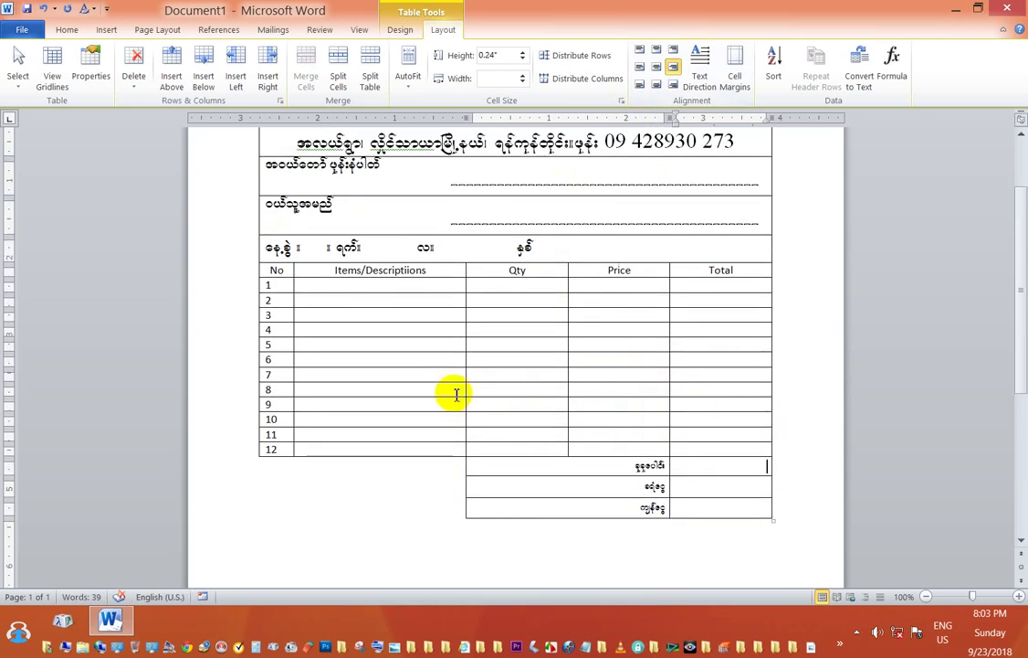
left_click(296, 344)
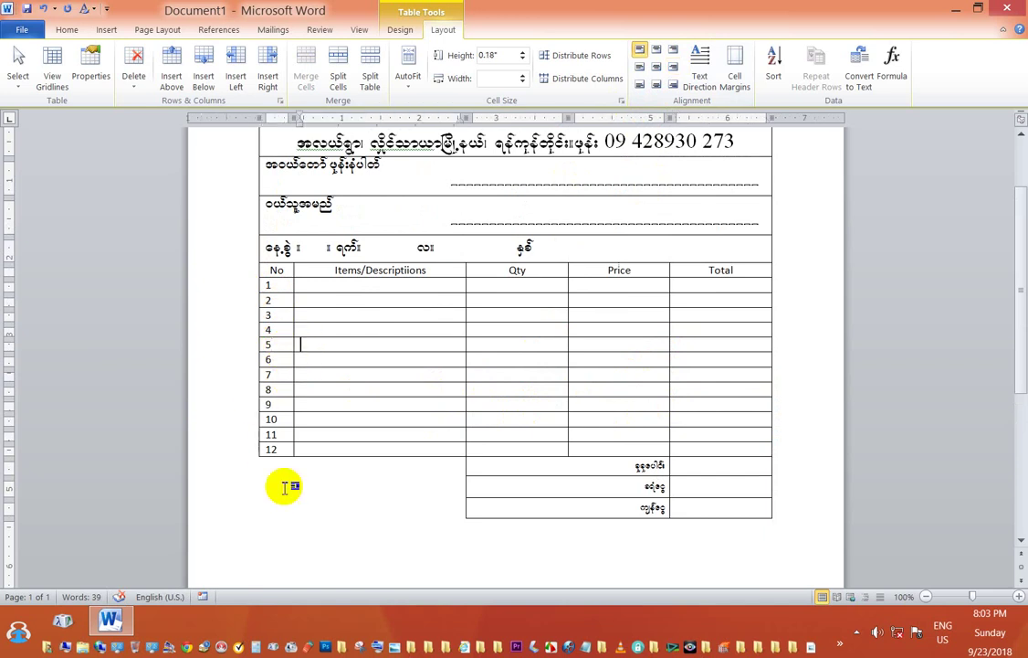
right_click(310, 351)
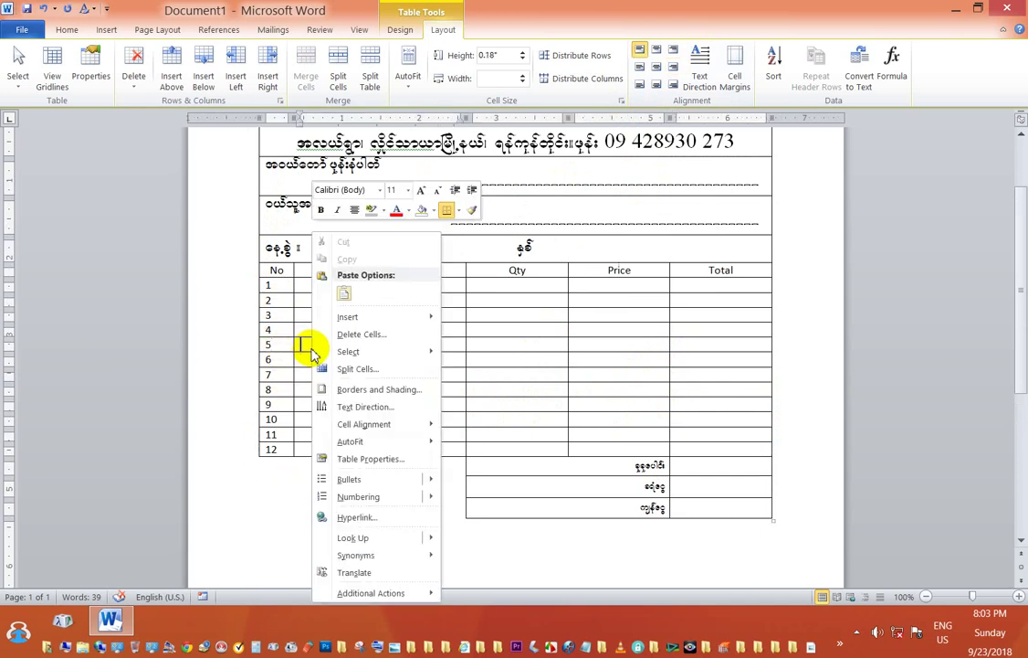
Insert a blank row above row 5 of the item grid.
mouse_move(353, 320)
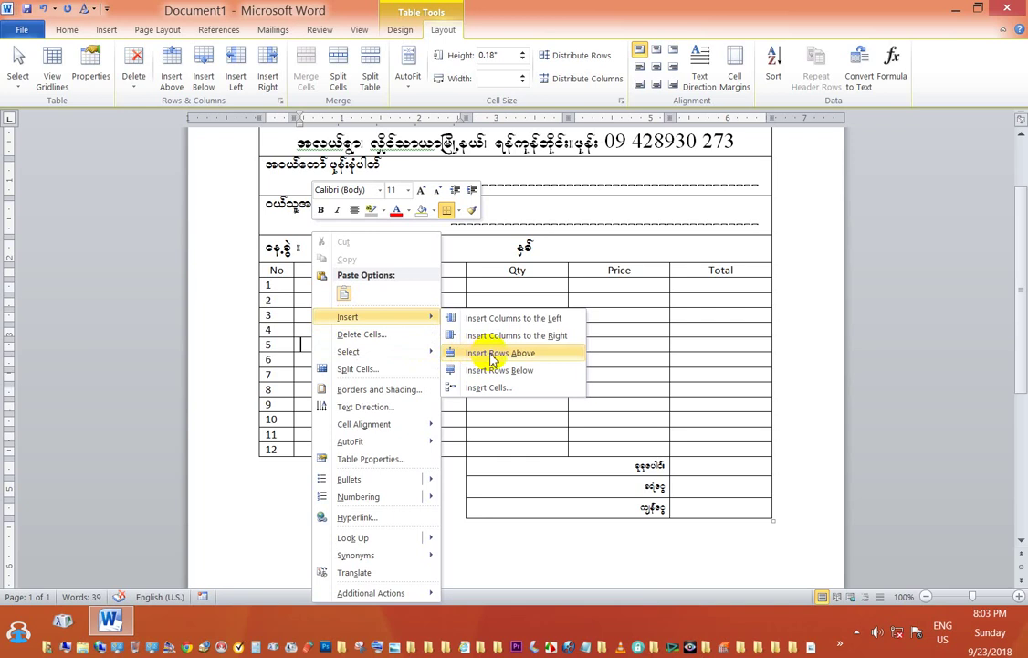
left_click(491, 354)
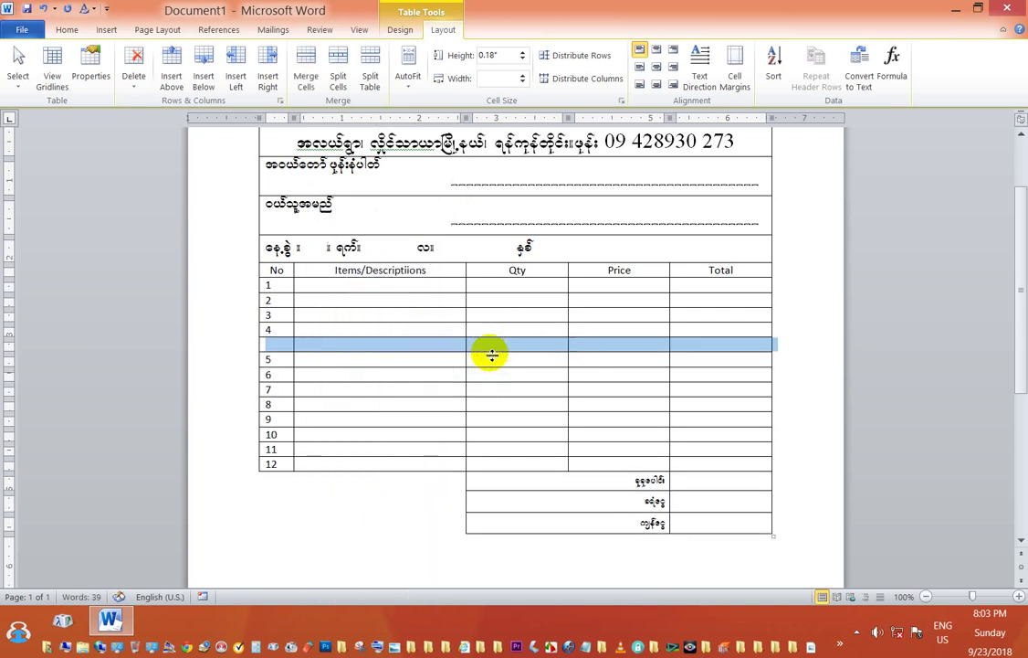
left_click(289, 391)
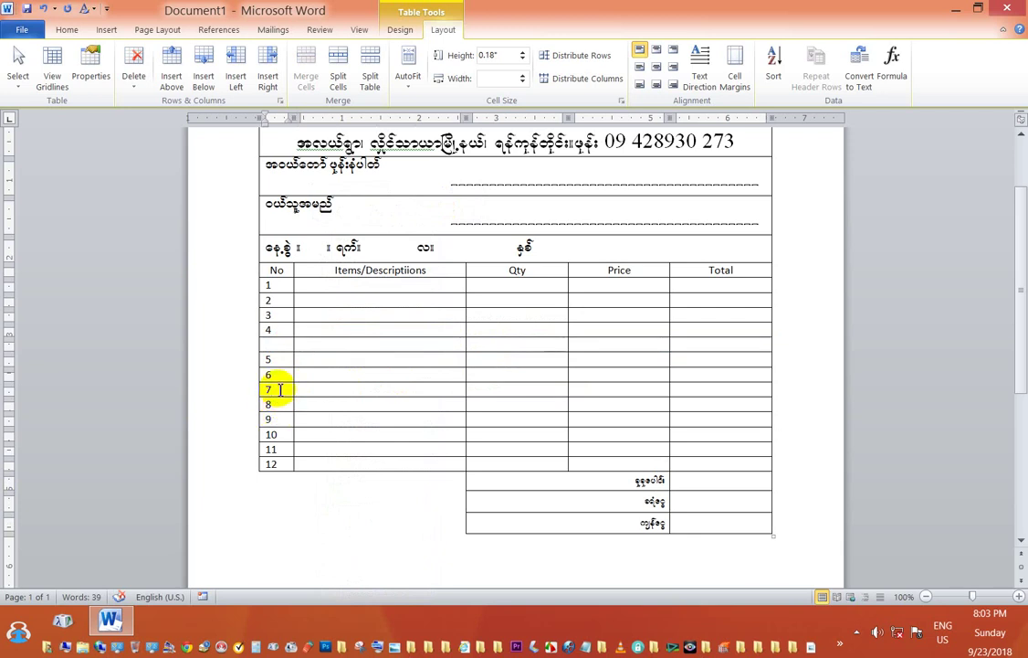
Insert a blank row below row 7 of the item grid.
right_click(279, 389)
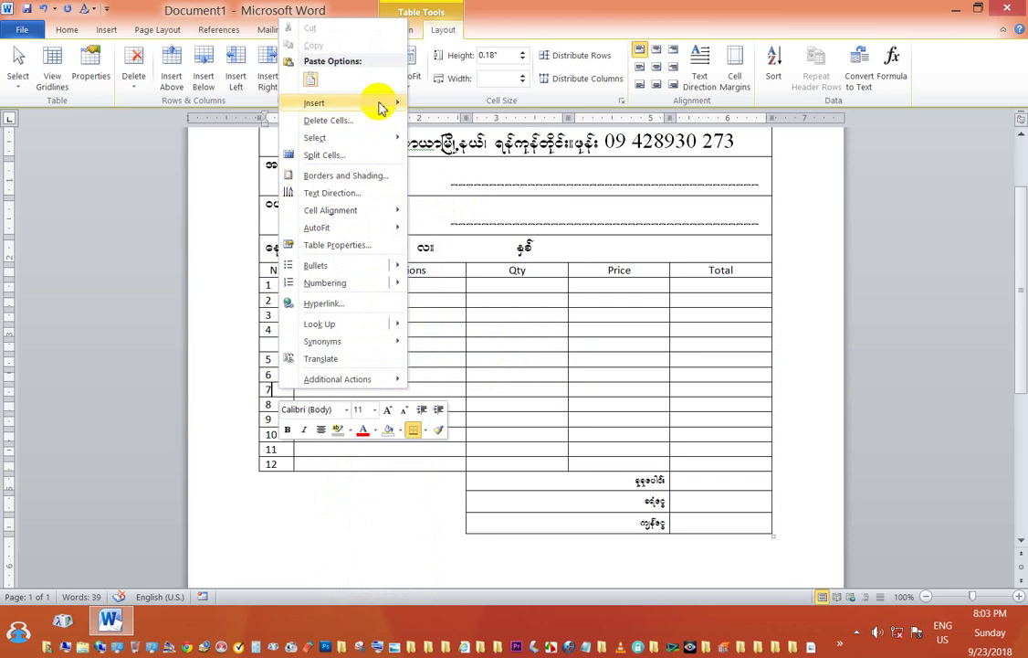
mouse_move(379, 103)
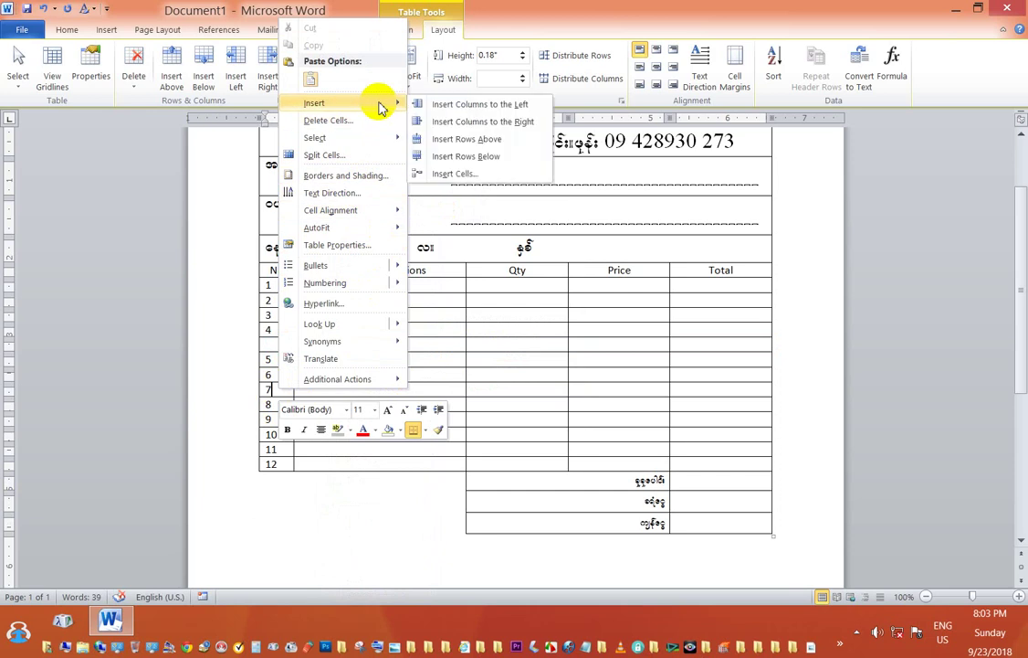
left_click(454, 157)
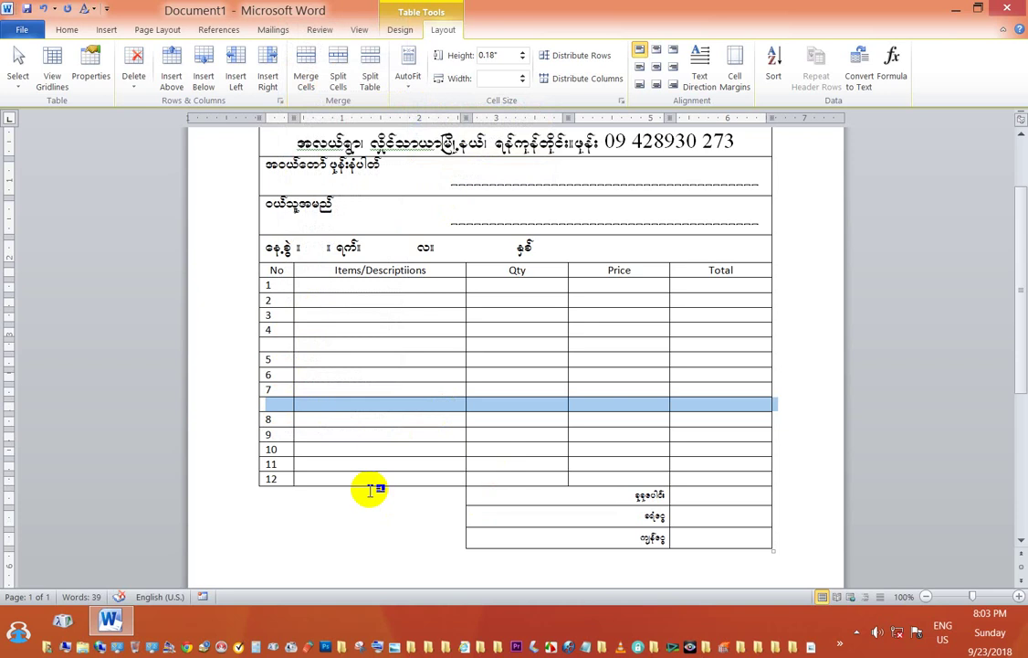
scroll(439, 429, "up", 1)
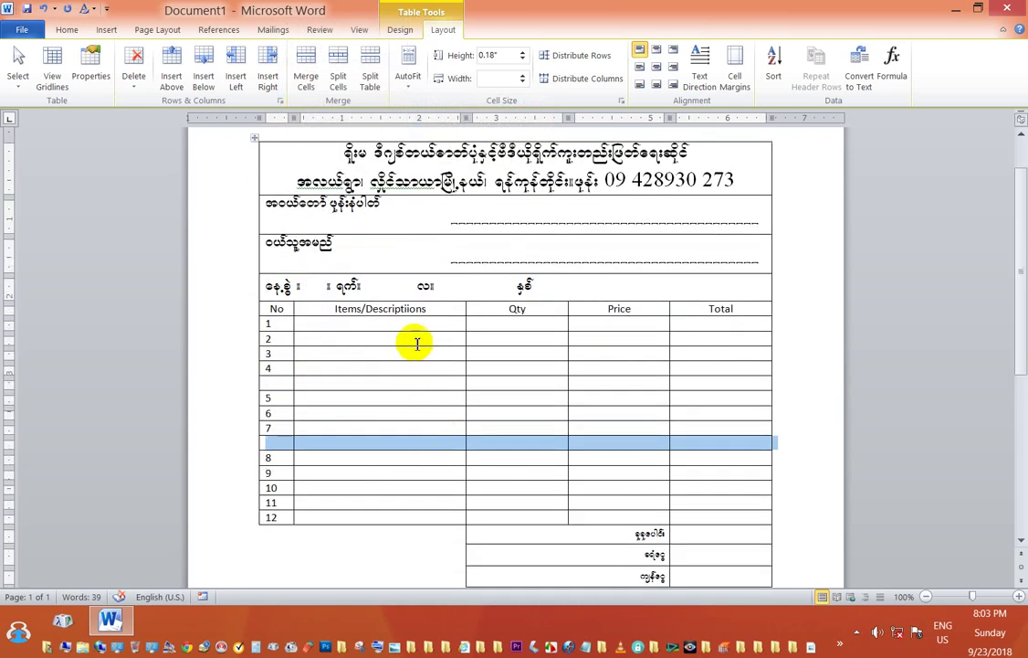
Look at the insert options for row 2, then dismiss them without changes.
left_click(416, 340)
right_click(416, 339)
mouse_move(550, 318)
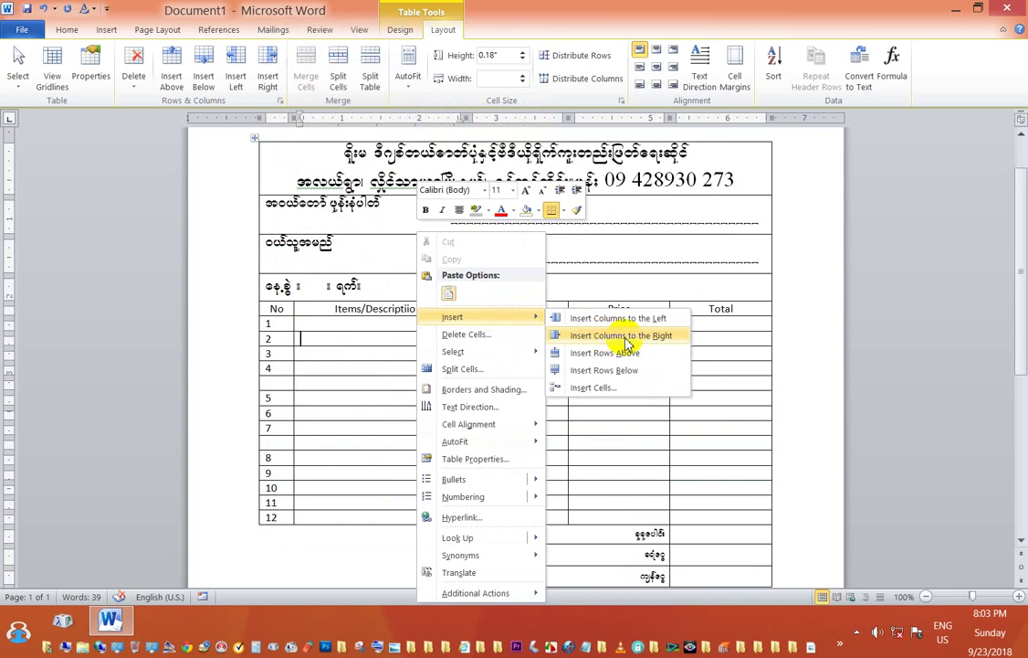
left_click(713, 369)
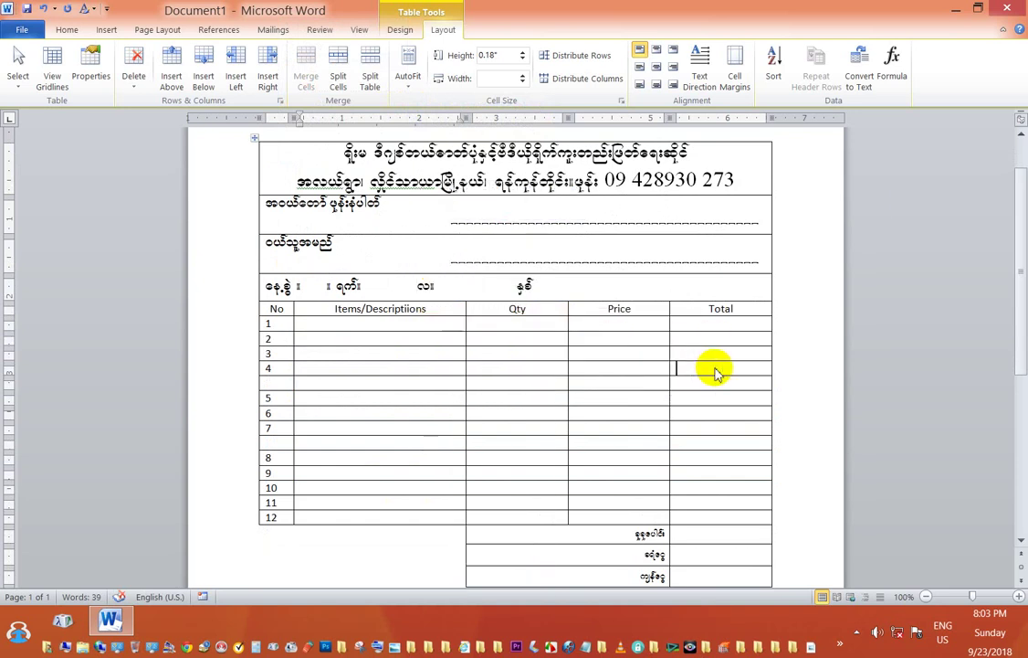
Add a column right of Total, then undo it to keep the grid at five columns.
right_click(714, 370)
mouse_move(787, 316)
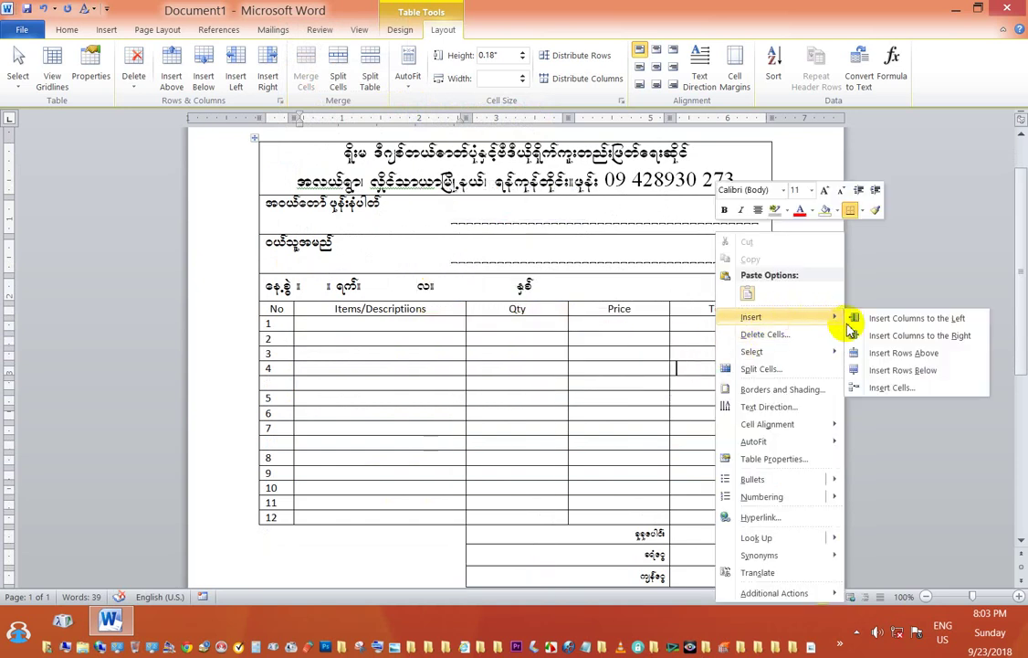
left_click(886, 338)
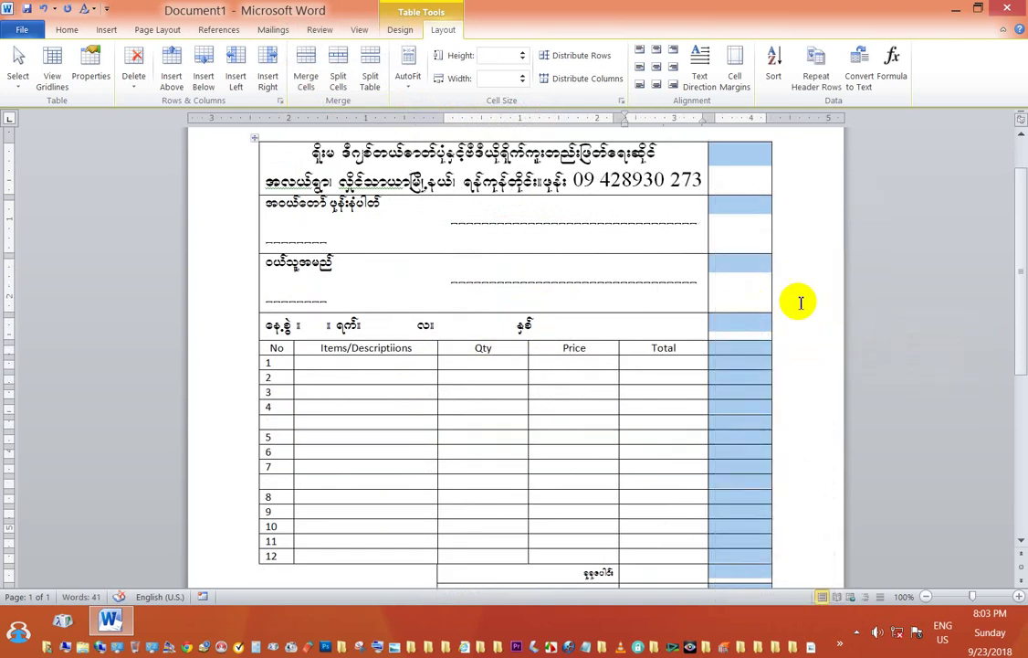
left_click(803, 301)
scroll(799, 314, "down", 3)
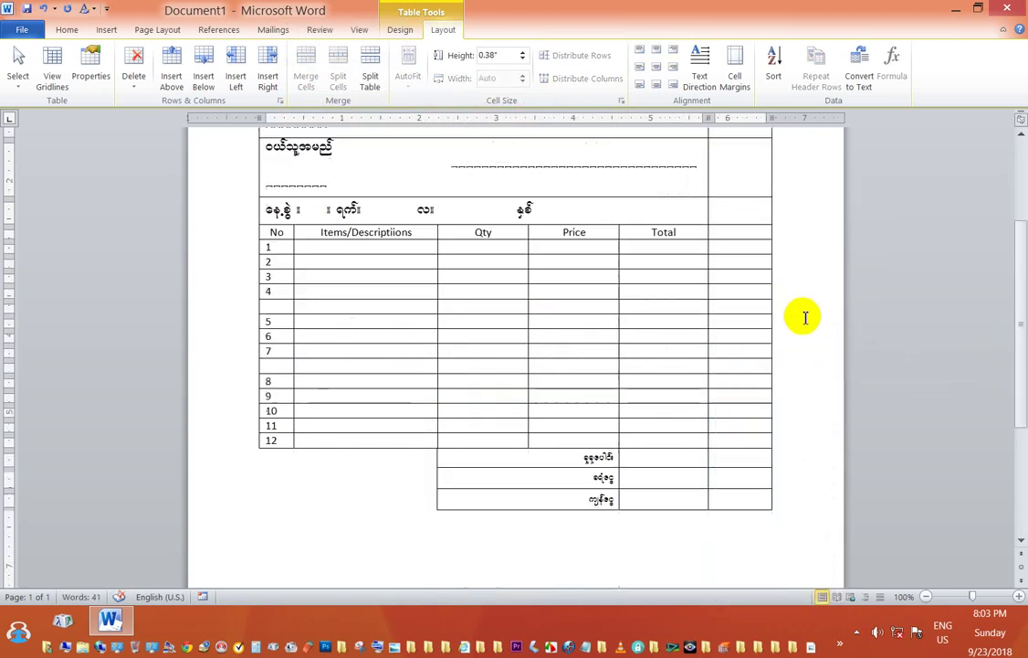
scroll(806, 317, "up", 5)
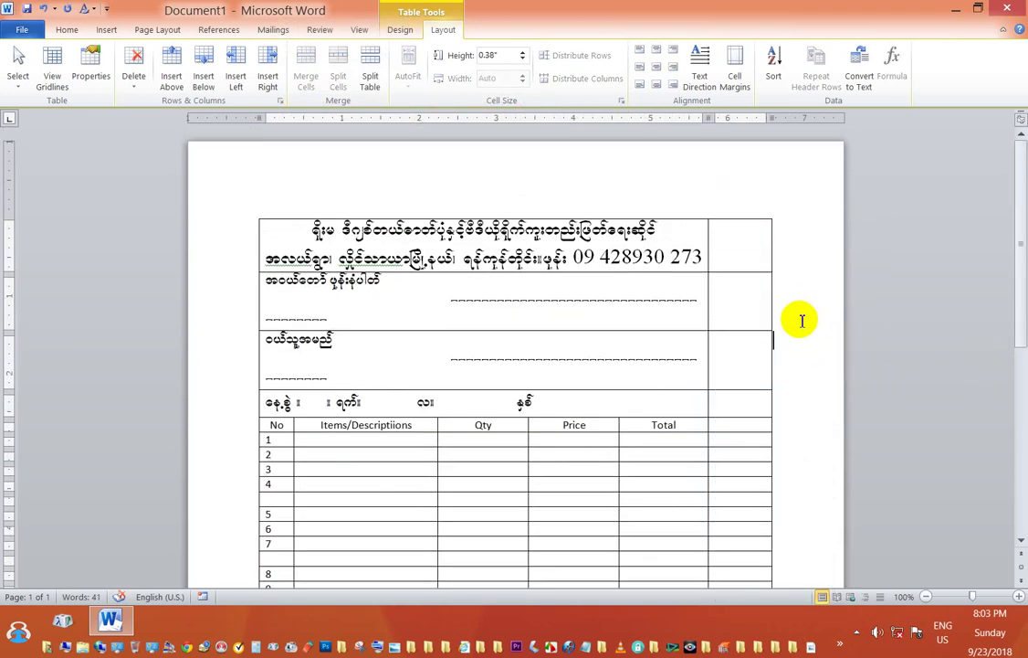
key("ctrl+z")
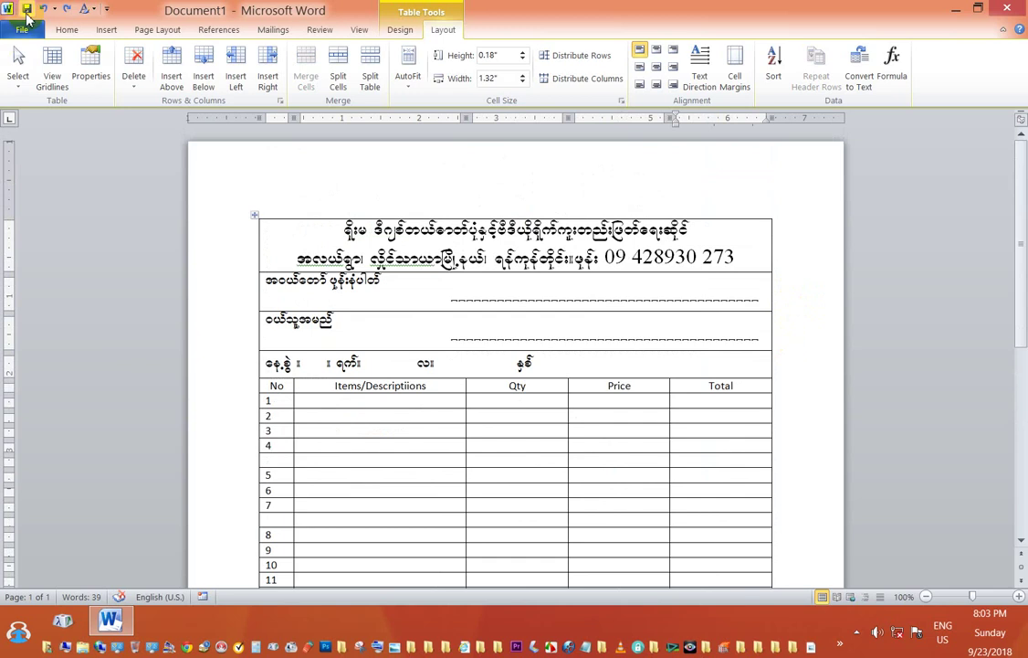
Save the invoice to the Desktop under the file name dk.docx.
left_click(26, 11)
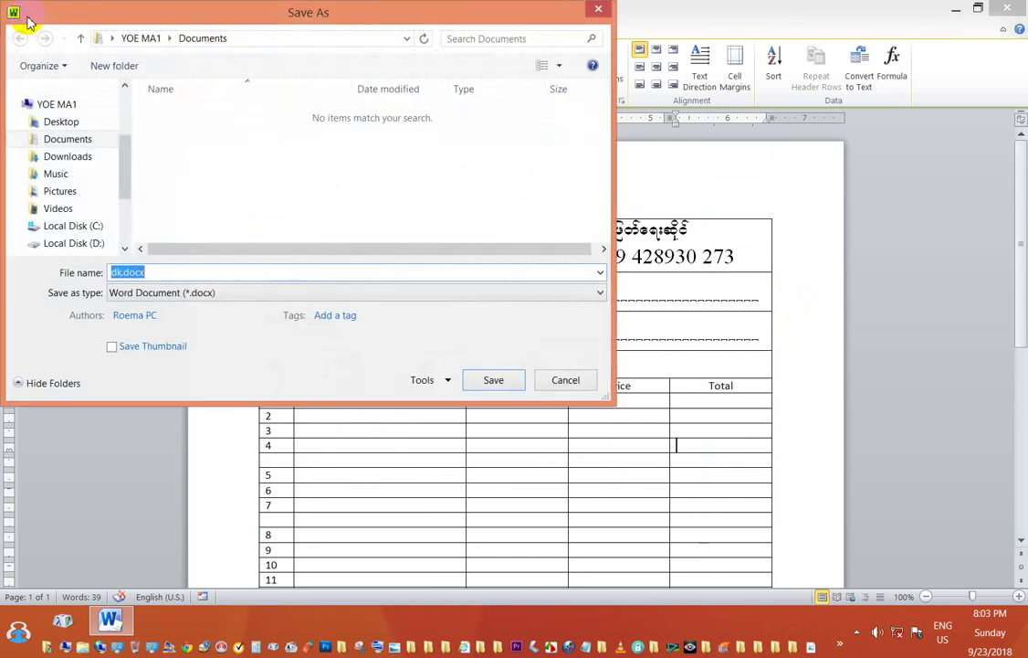
left_click(69, 123)
left_click(139, 272)
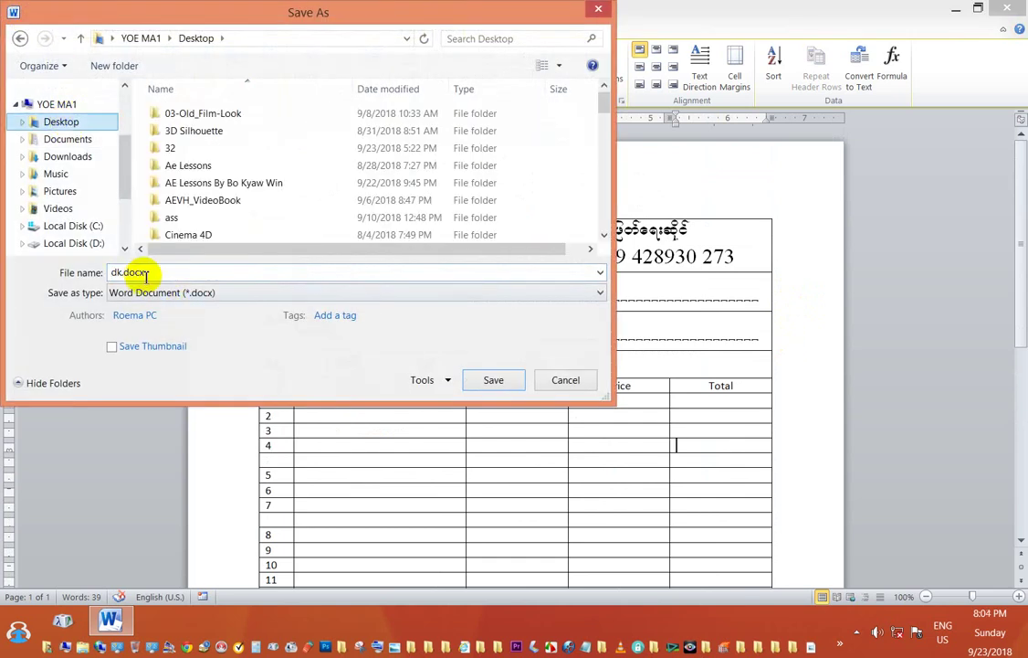
double_click(163, 272)
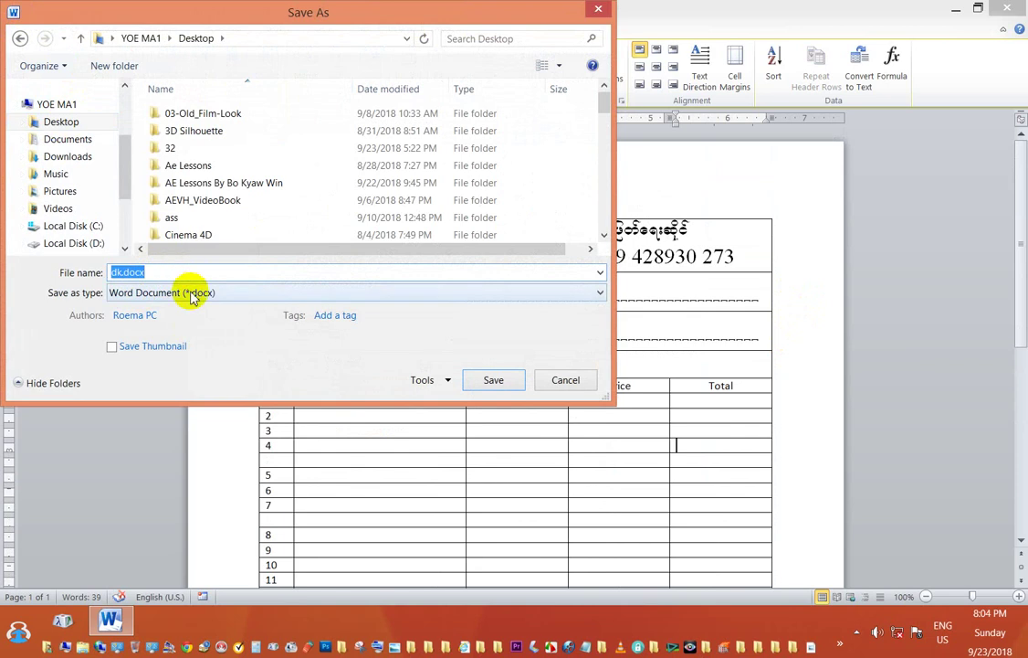
Set and confirm a password required to open, then save as dk.docx.
left_click(428, 380)
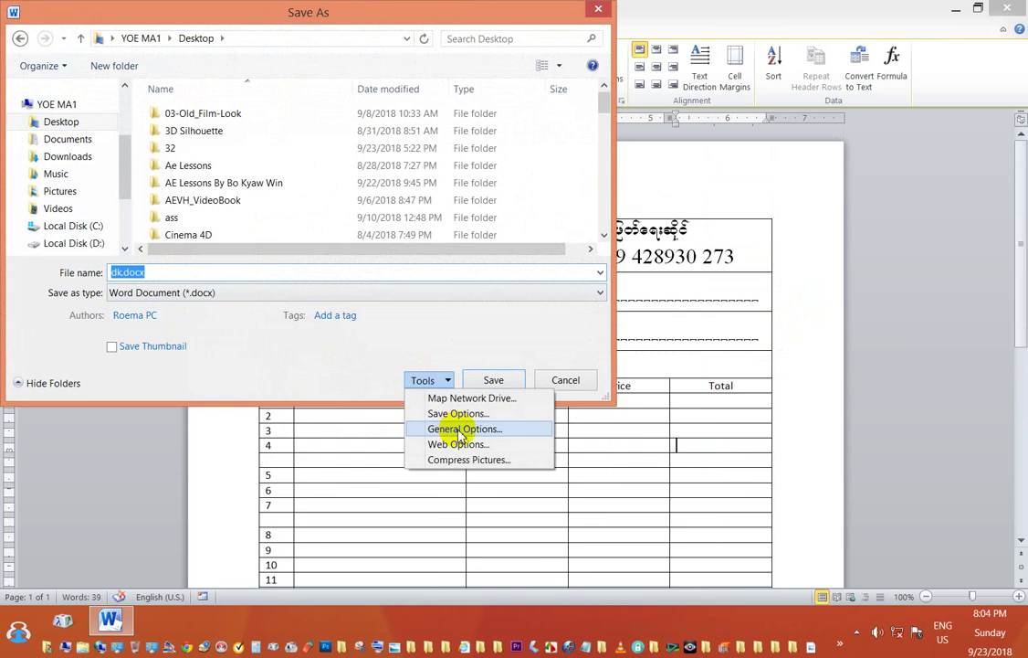
left_click(459, 430)
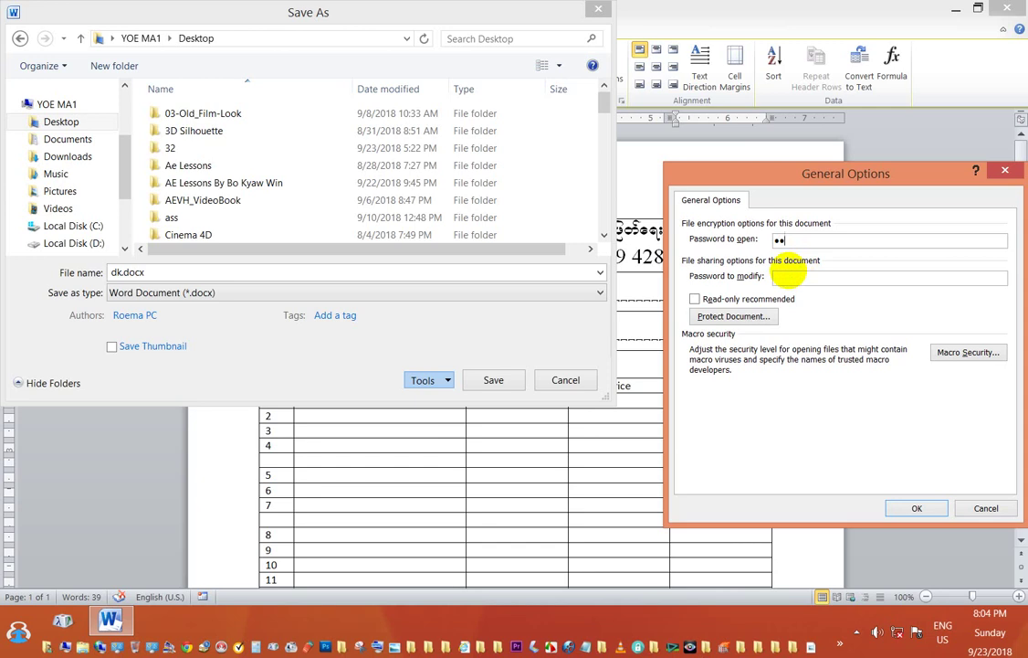
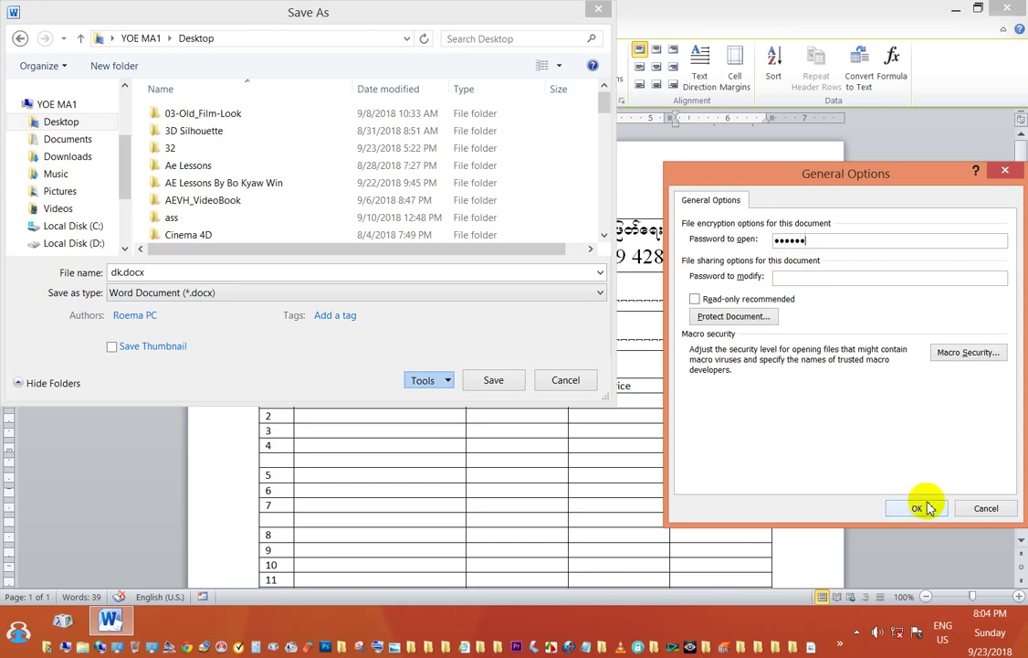
left_click(917, 507)
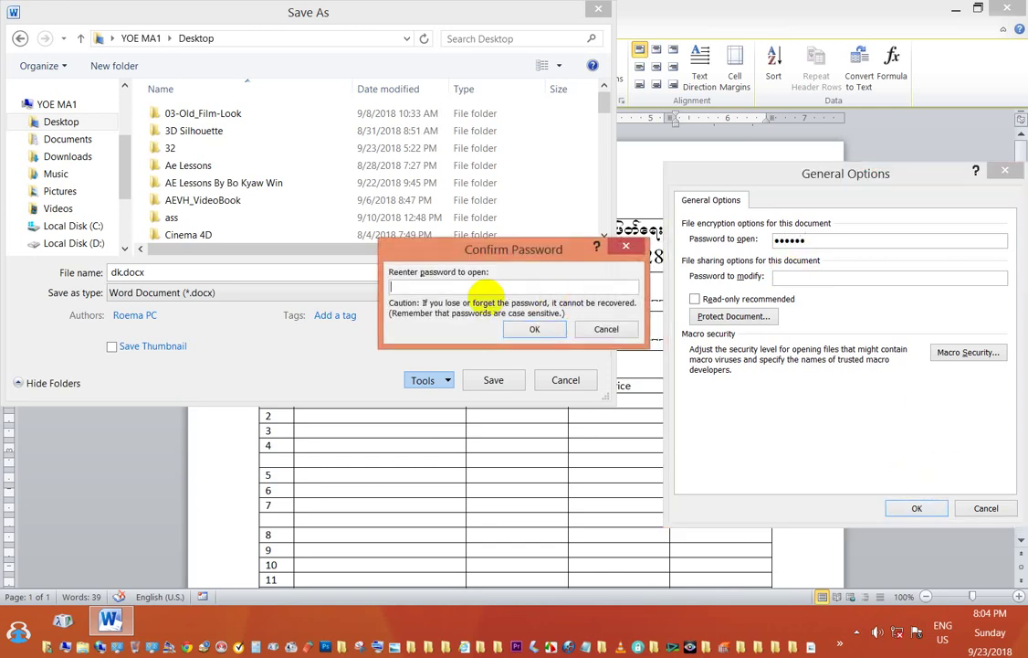
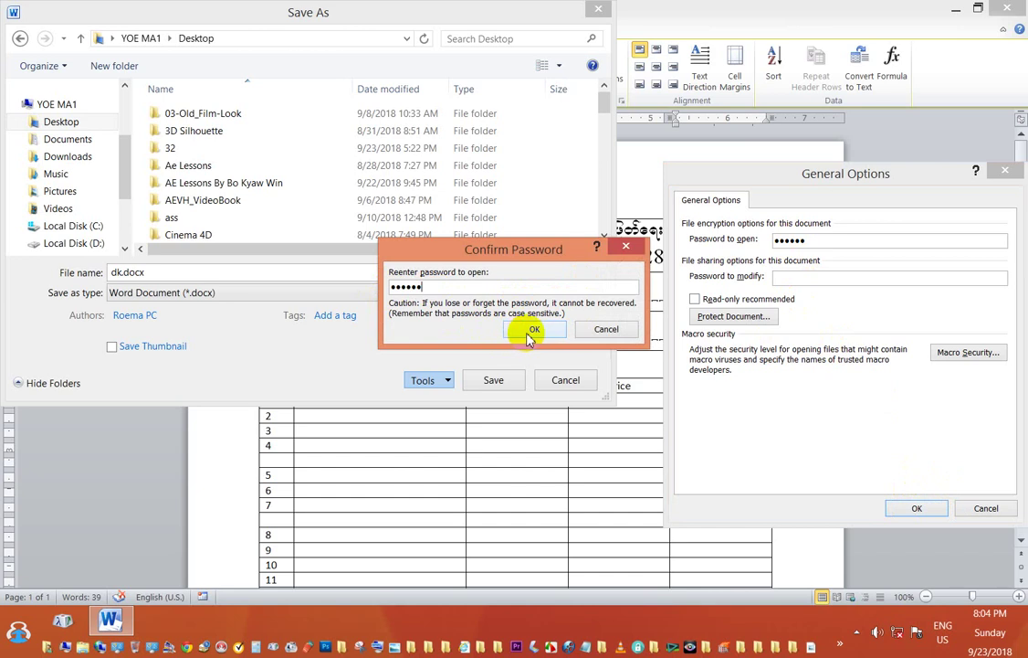
left_click(531, 330)
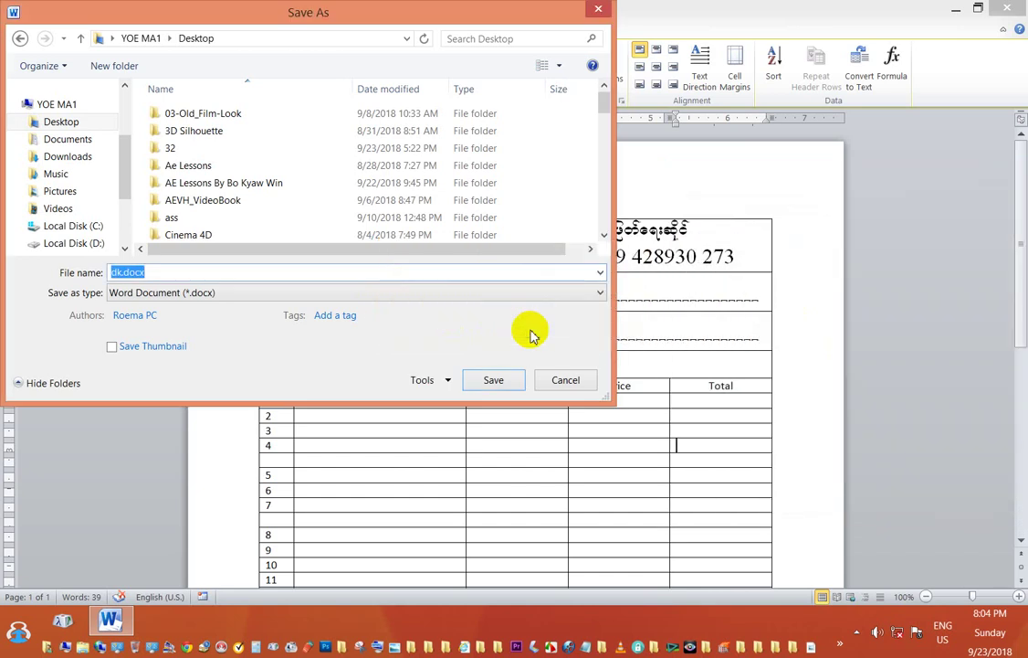
left_click(485, 381)
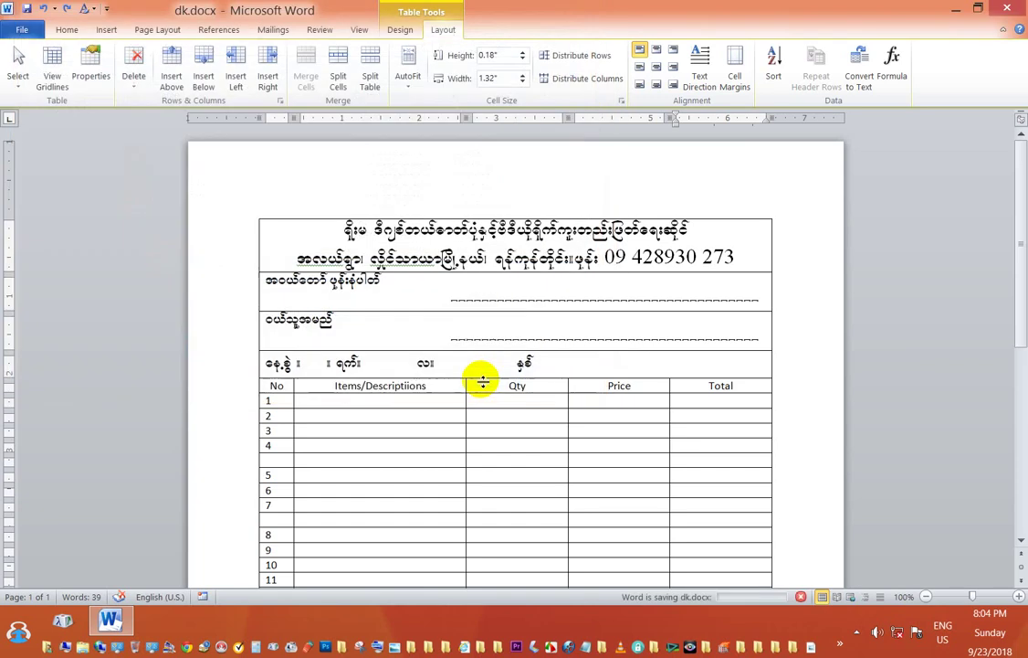
Close Word, refresh the desktop and open dk.docx from it.
key("super+d")
right_click(772, 228)
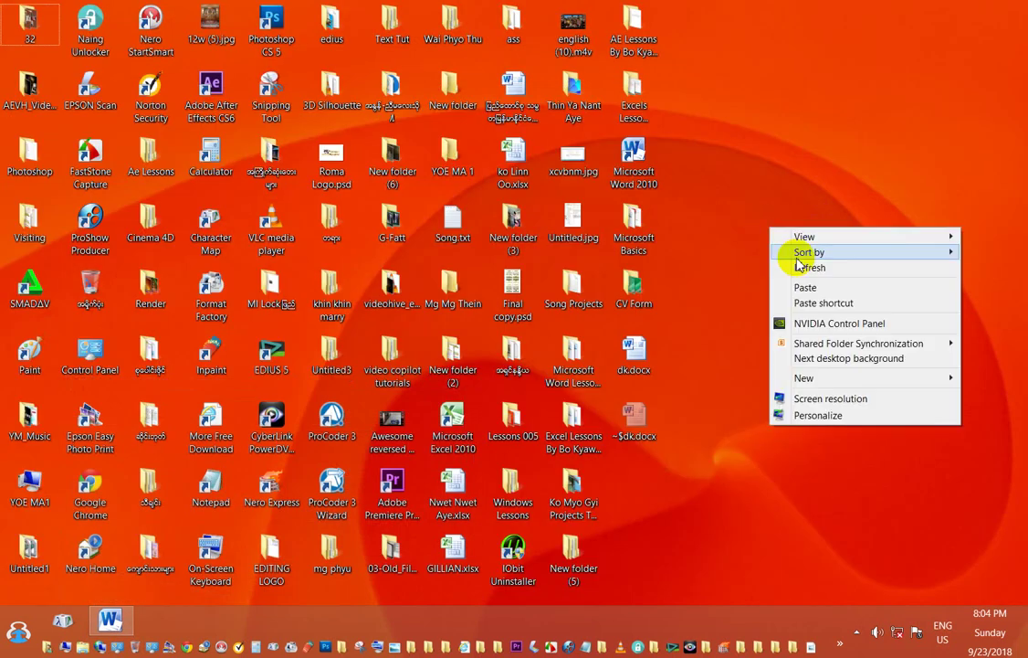
left_click(640, 361)
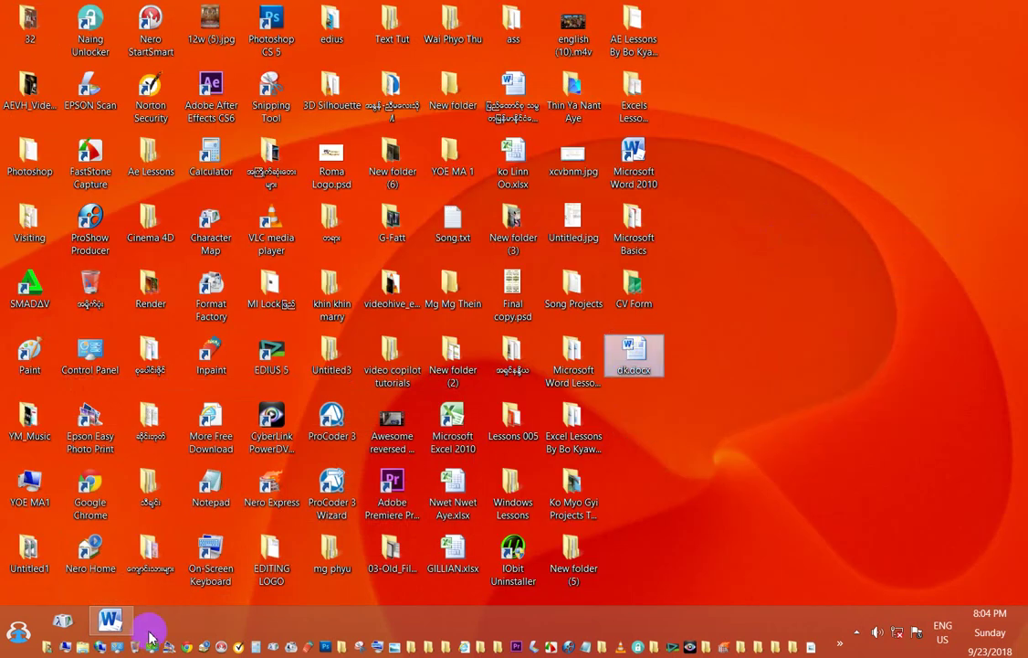
key("super+d")
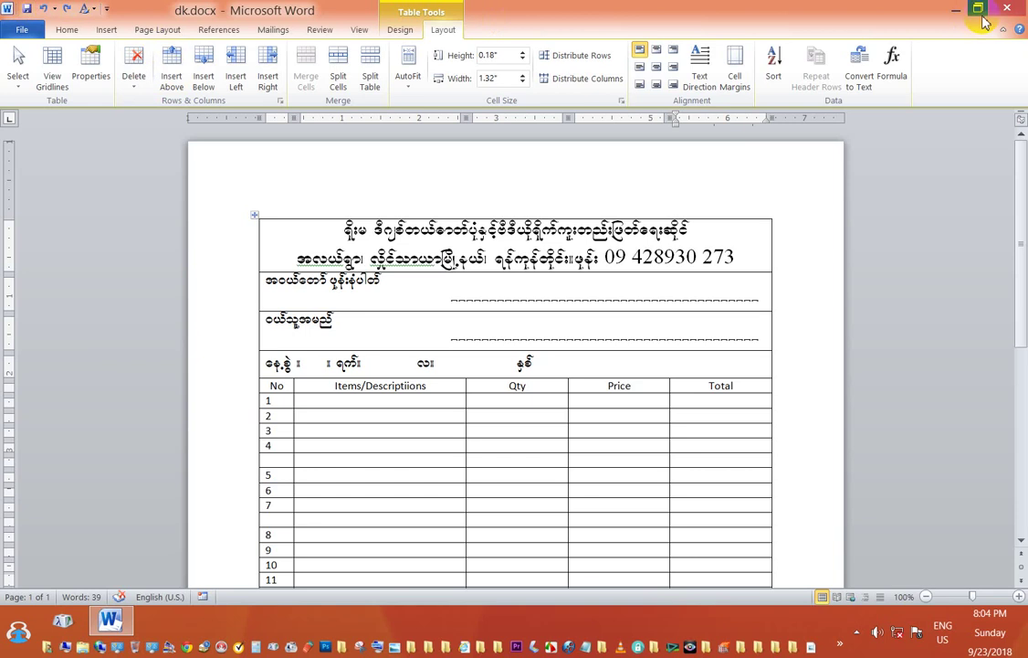
left_click(1008, 7)
right_click(895, 223)
left_click(868, 236)
left_click(641, 353)
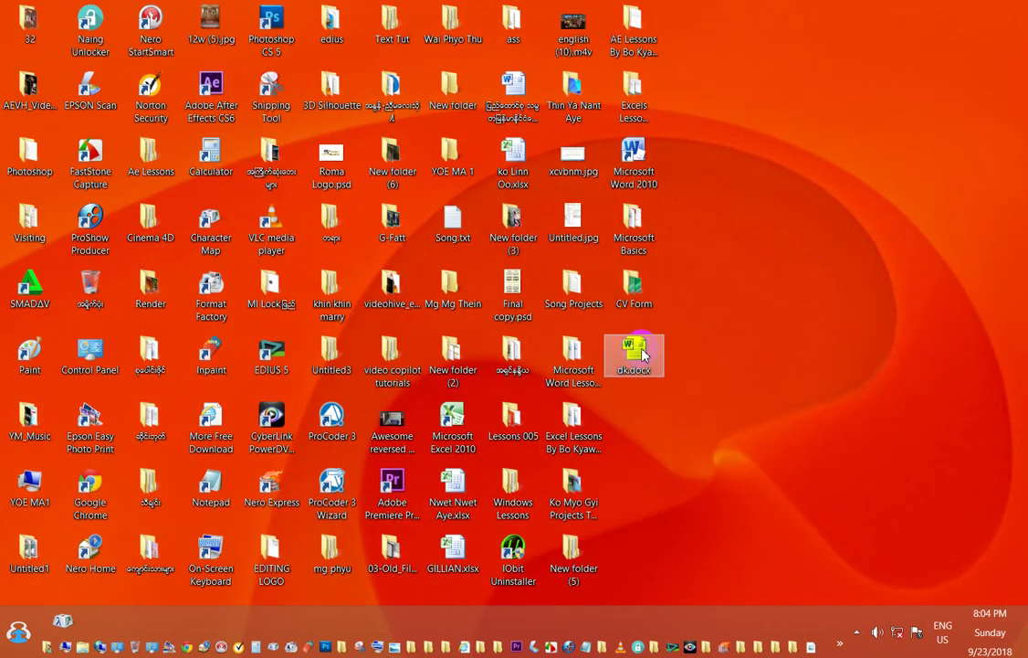
double_click(640, 354)
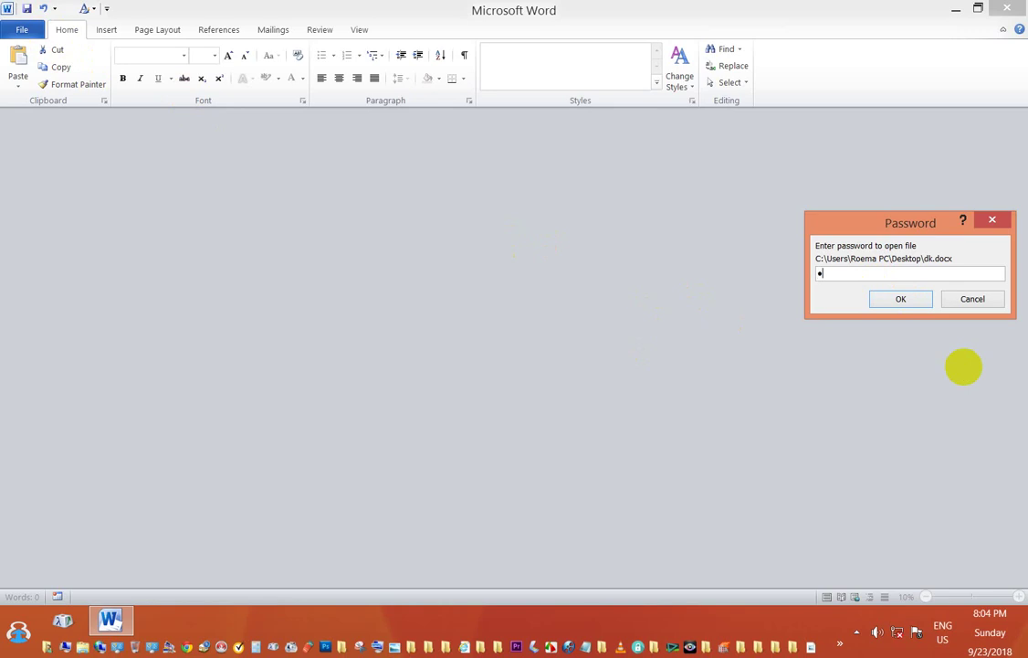
After a rejected password attempt, reopen dk.docx with the correct password to view the invoice.
left_click(903, 299)
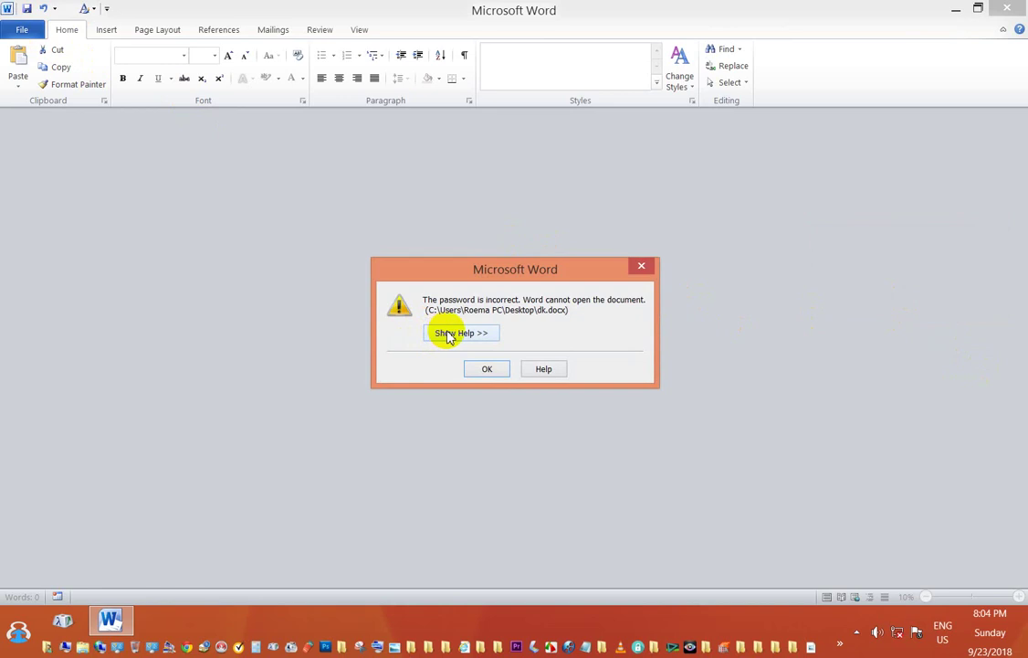
left_click(642, 266)
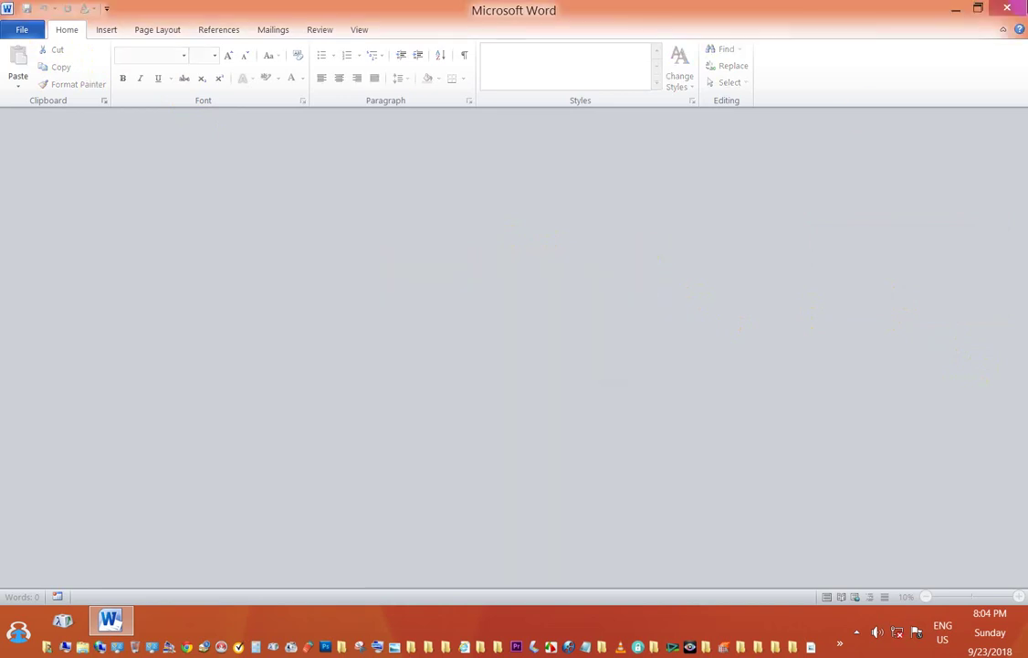
left_click(1006, 9)
double_click(651, 351)
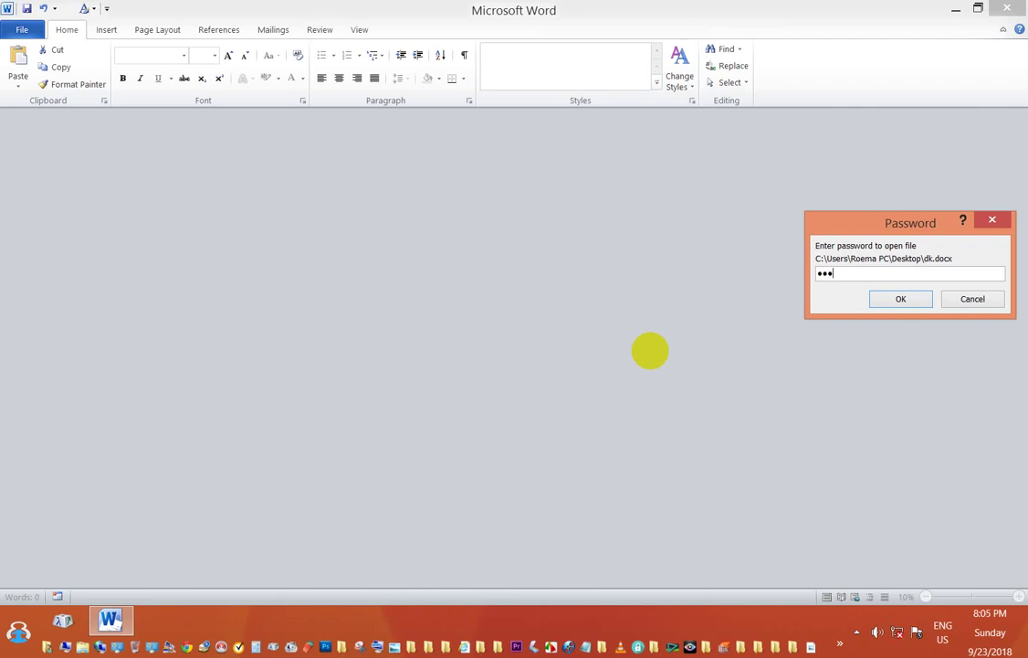
left_click(918, 301)
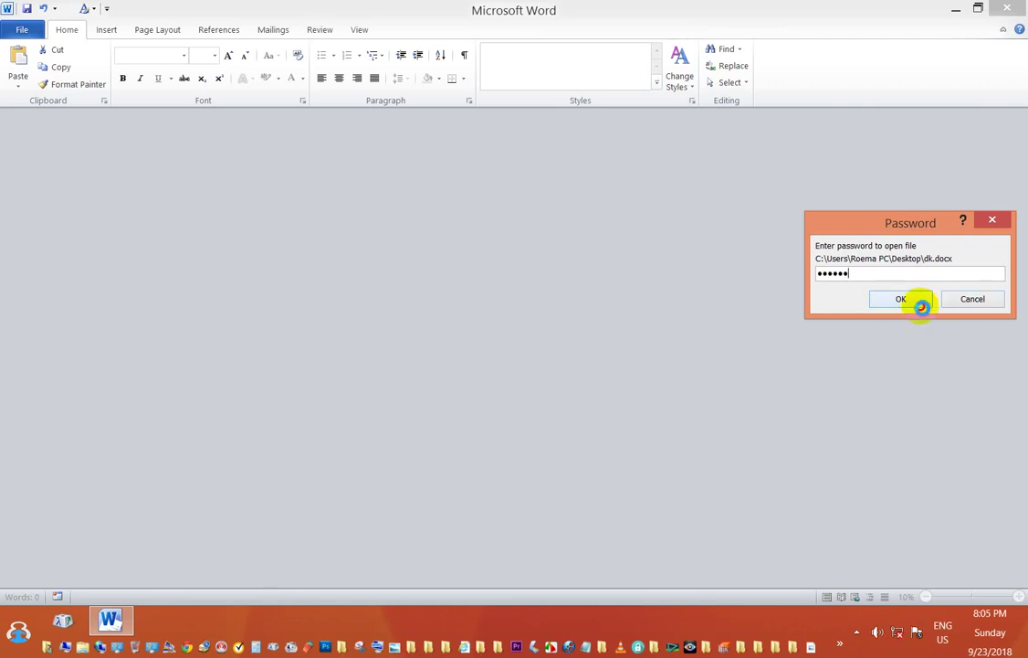
scroll(682, 302, "down", 1)
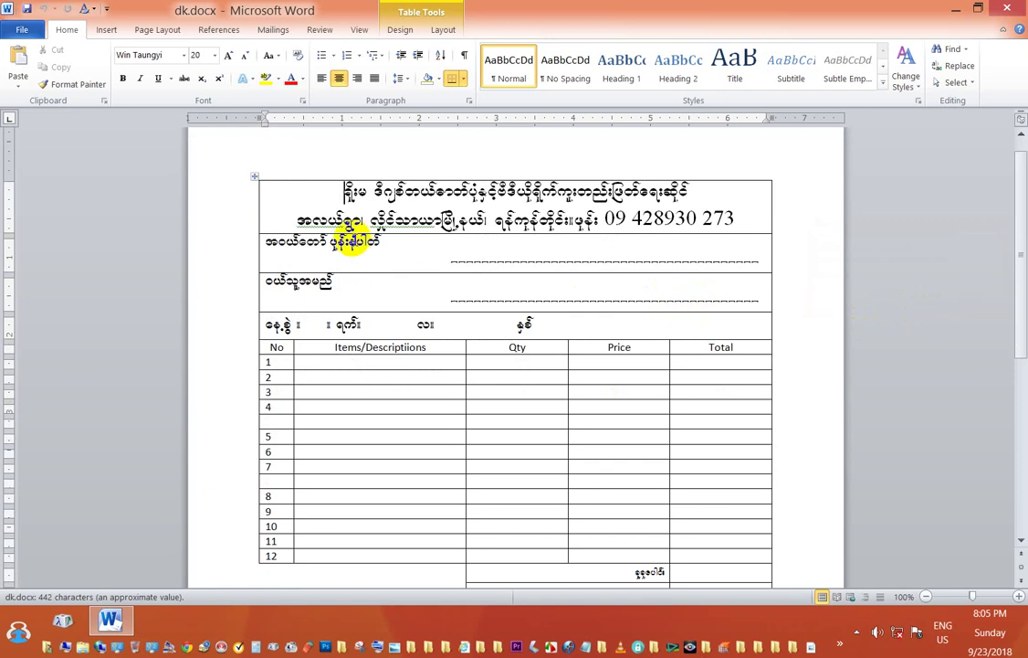
Apply red font colour to the shop heading text in the table's top cell.
left_click_drag(302, 186, 757, 228)
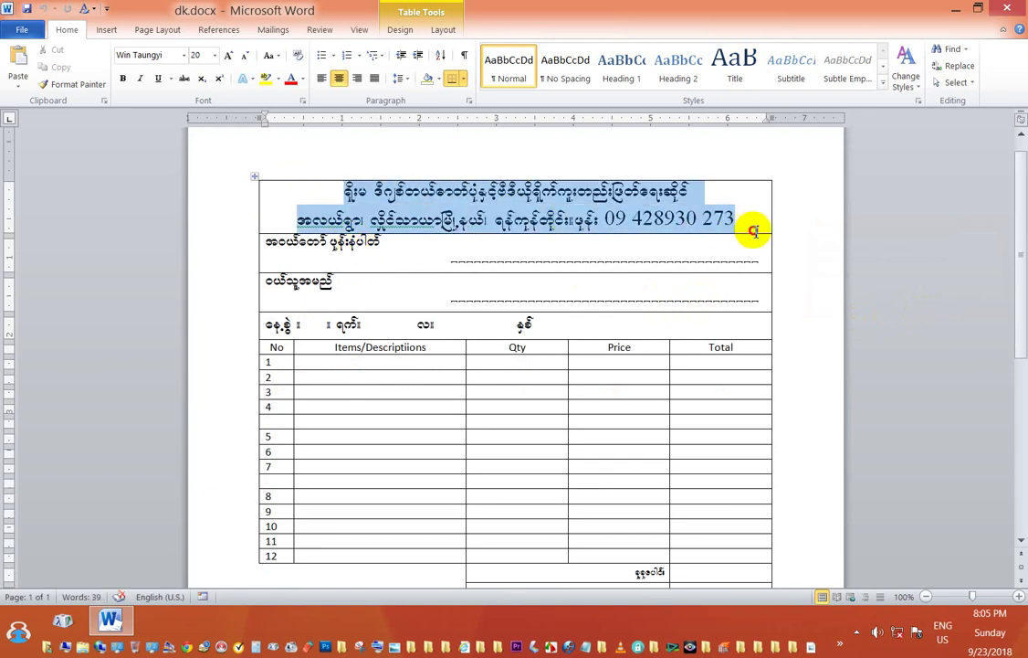
left_click(291, 79)
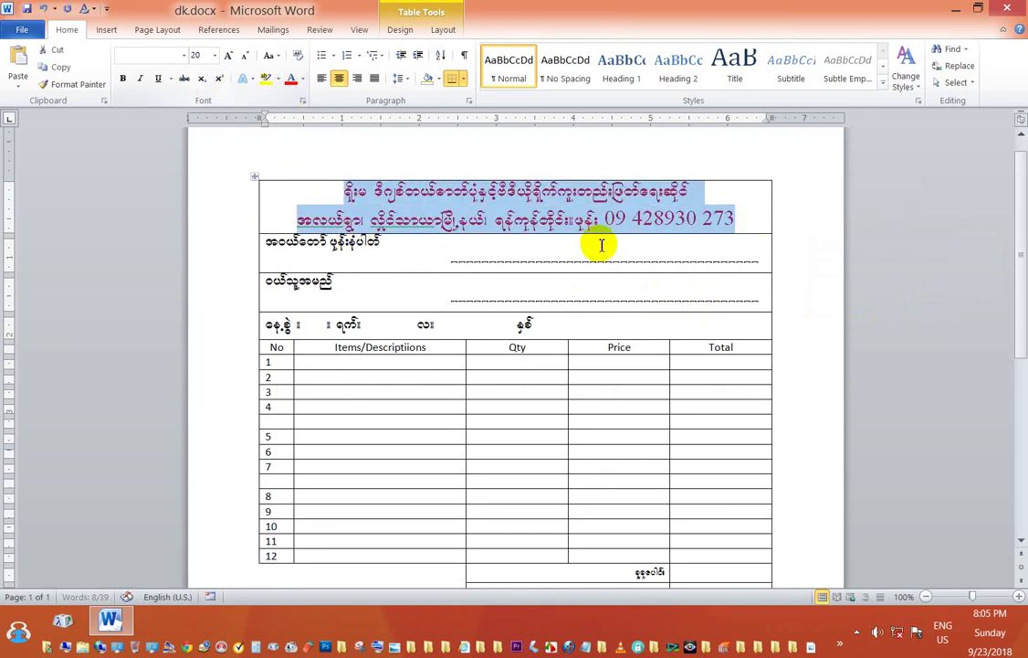
scroll(586, 274, "down", 3)
scroll(584, 274, "up", 1)
scroll(583, 274, "down", 2)
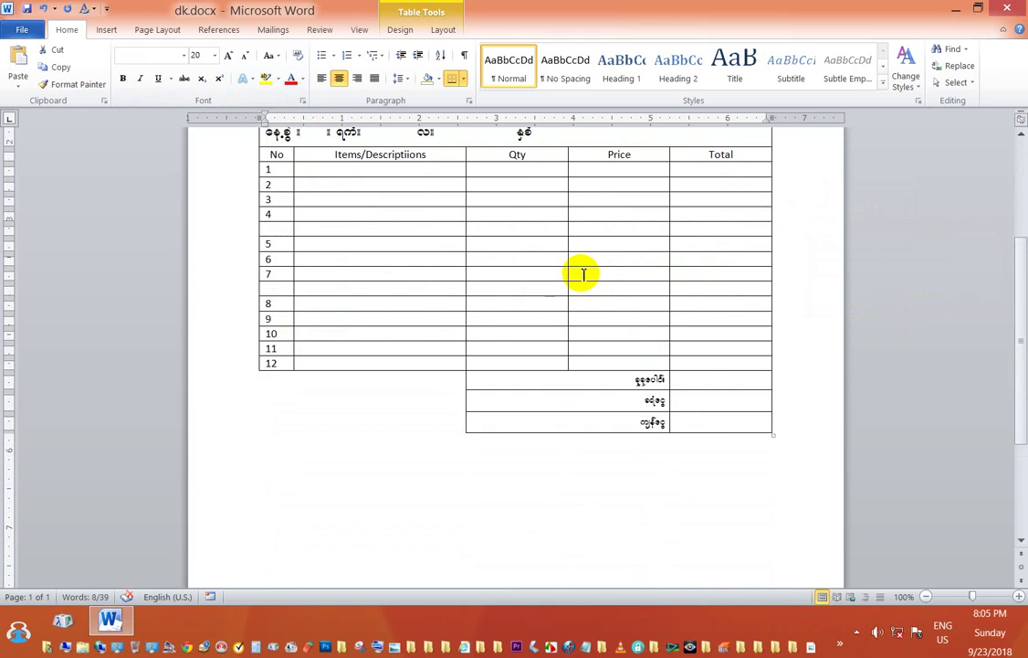
scroll(581, 276, "up", 1)
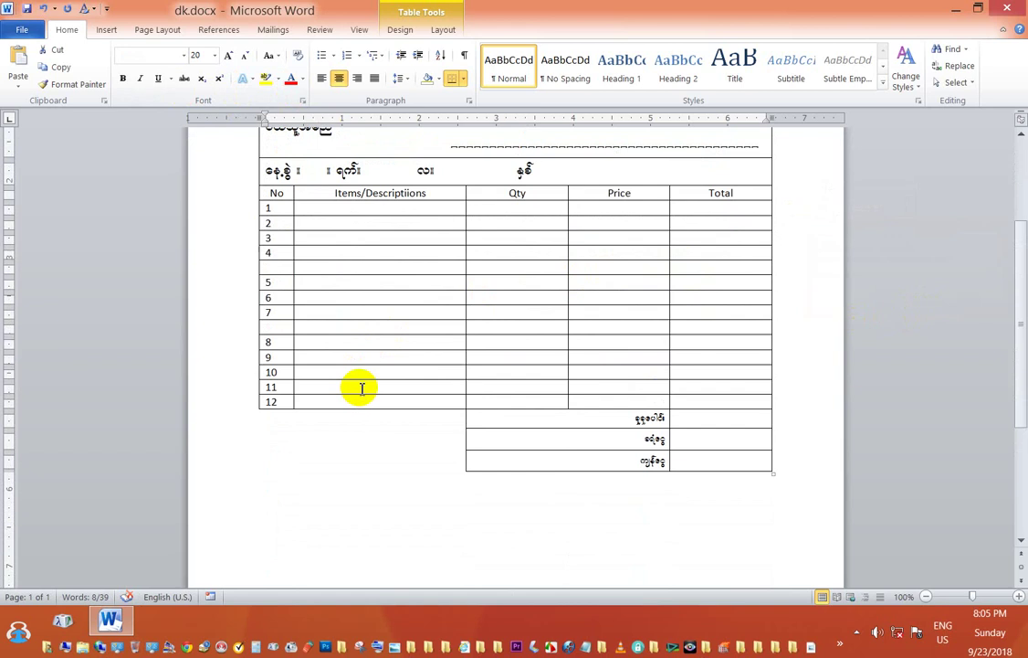
scroll(419, 345, "up", 1)
scroll(422, 344, "up", 4)
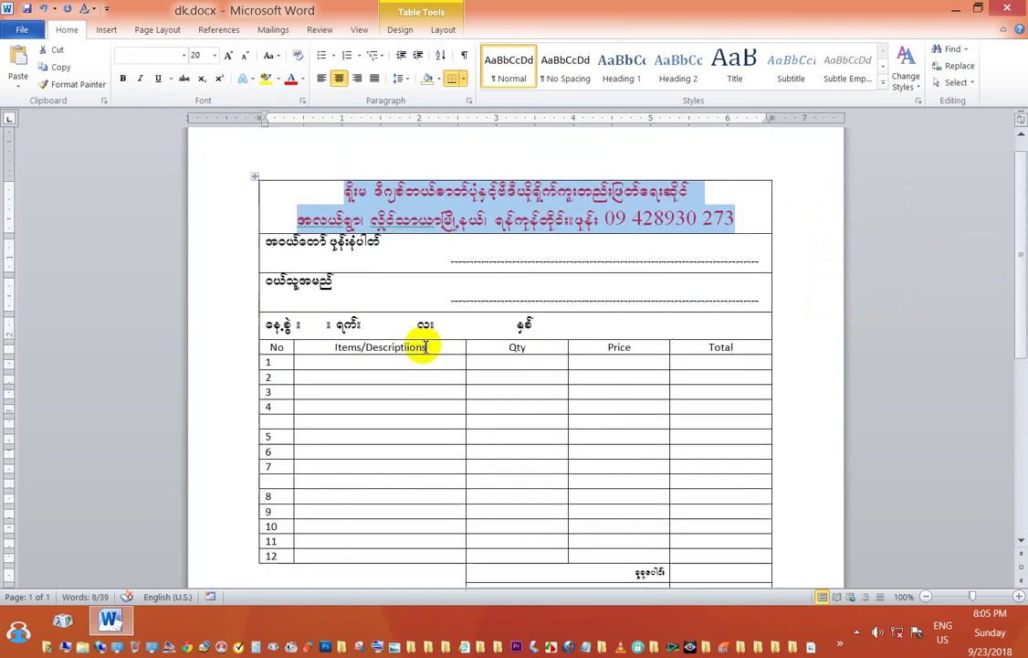
scroll(426, 345, "down", 2)
scroll(424, 346, "down", 3)
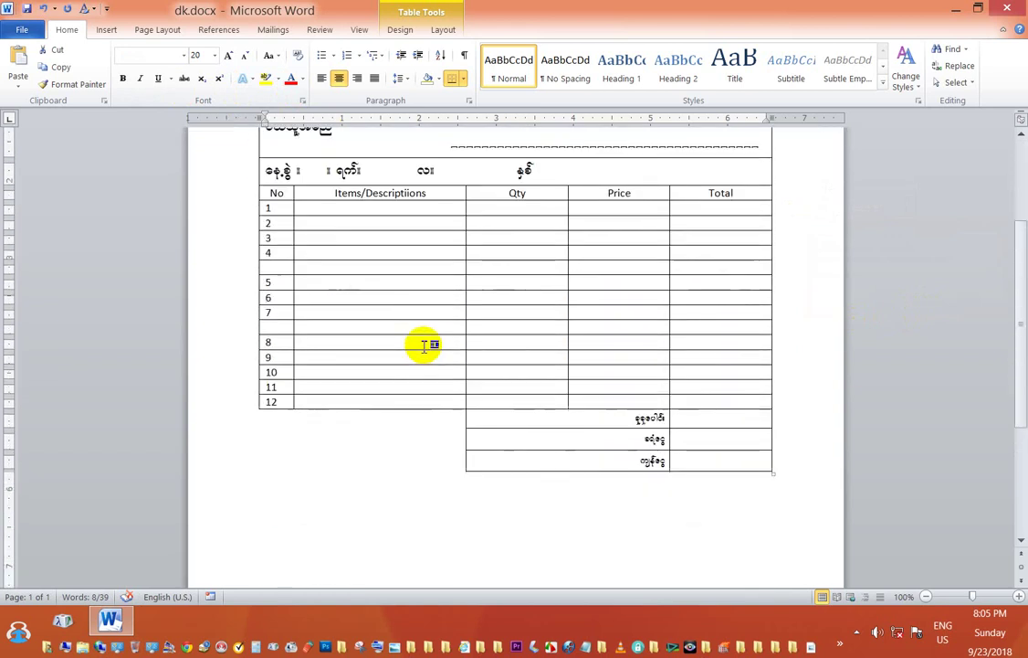
scroll(424, 346, "up", 1)
scroll(424, 345, "up", 3)
scroll(426, 346, "down", 3)
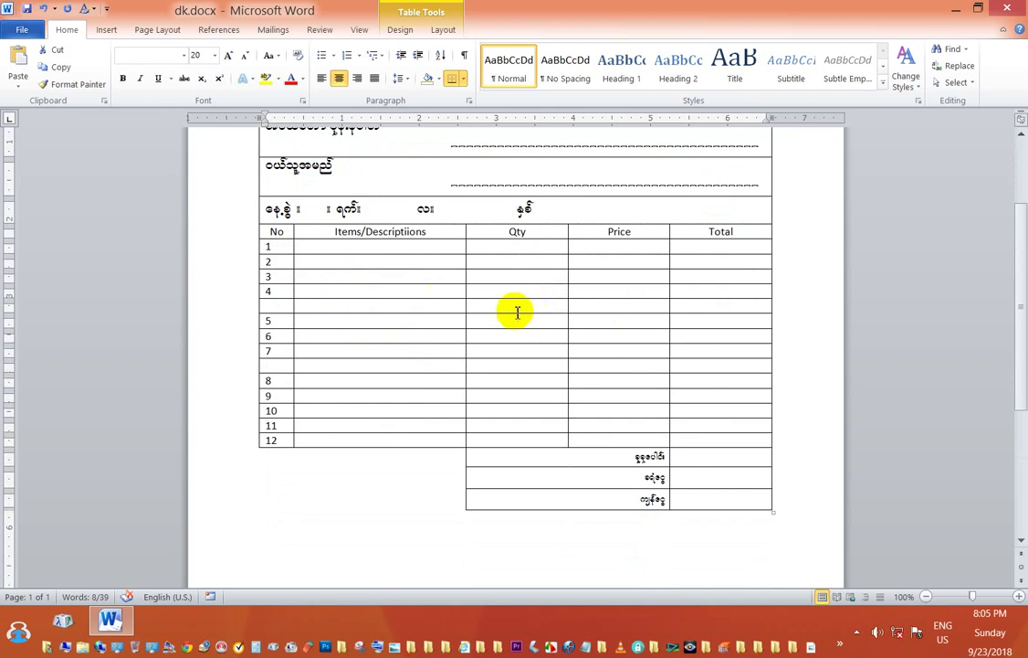
scroll(517, 313, "up", 1)
scroll(516, 312, "up", 1)
scroll(517, 313, "down", 2)
scroll(517, 313, "down", 2)
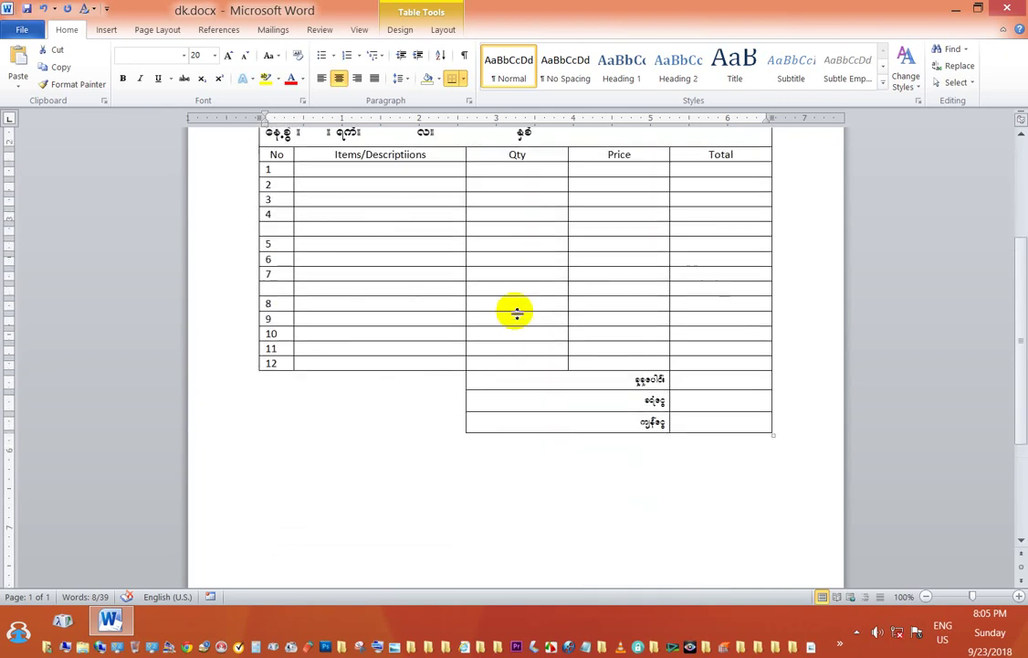